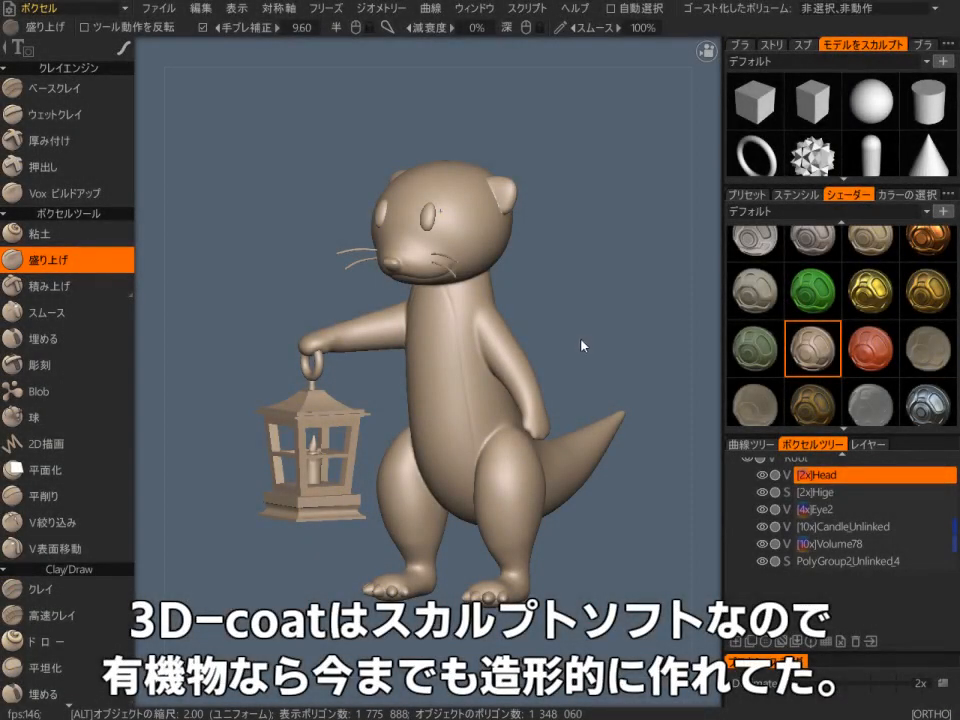
- Examine the animal figure as a whole and the lantern it holds up close from several angles
middle_drag(583, 347, 600, 330)
right_drag(600, 330, 615, 279)
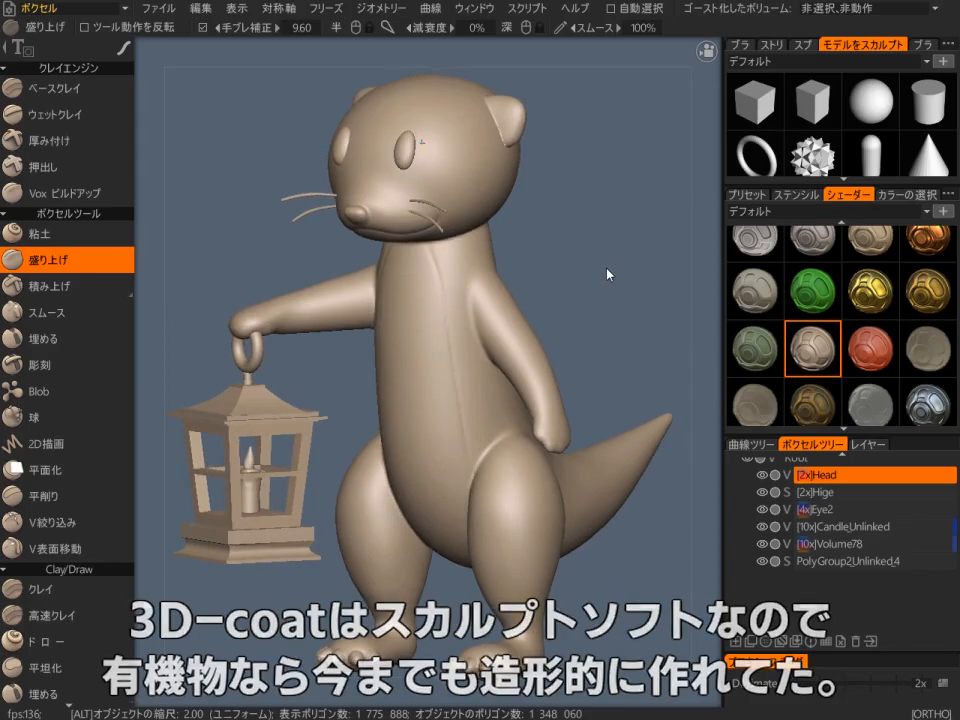
middle_drag(392, 411, 580, 344)
right_drag(487, 552, 604, 396)
middle_drag(604, 396, 576, 349)
mouse_move(576, 349)
mouse_down()
mouse_move(510, 433)
mouse_move(529, 453)
mouse_move(708, 467)
mouse_move(343, 454)
mouse_move(311, 433)
mouse_move(385, 420)
mouse_move(332, 480)
mouse_move(358, 478)
mouse_move(356, 420)
mouse_up()
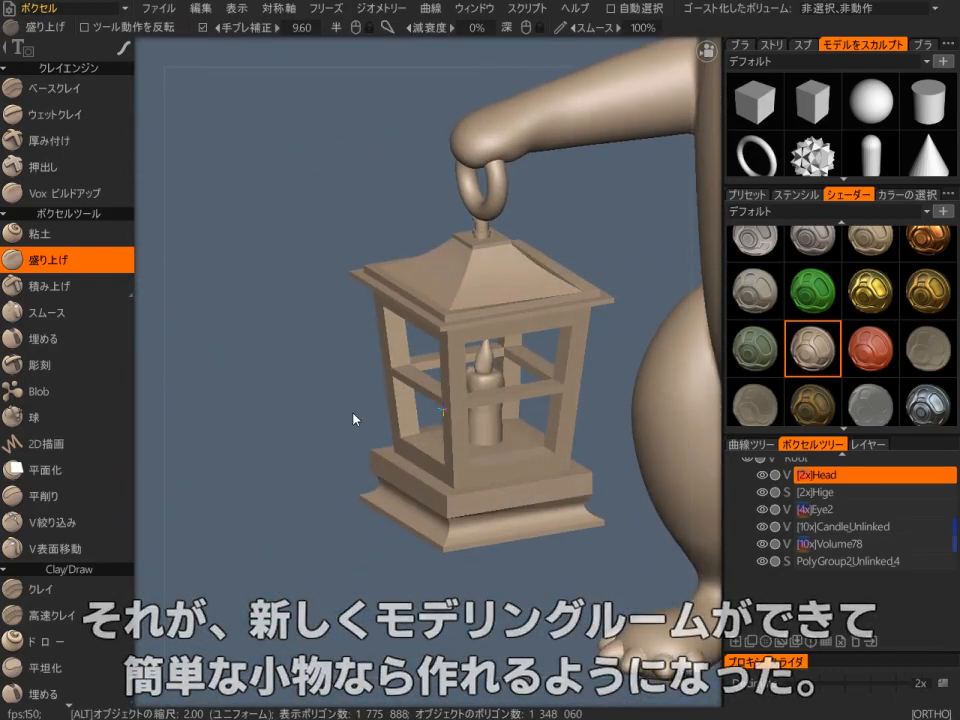
alt+right_drag(356, 420, 454, 519)
alt+middle_drag(454, 519, 377, 566)
alt+drag(377, 566, 345, 586)
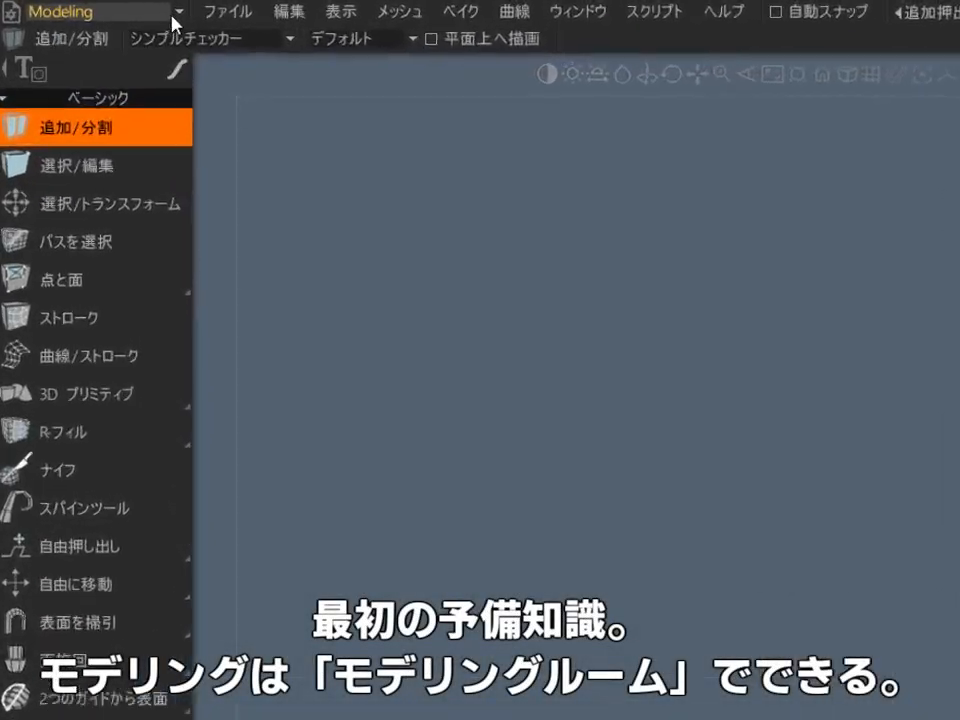
- Switch to the Modeling room and create a 30 × 30 × 30 cube from the 3D primitives
click(177, 12)
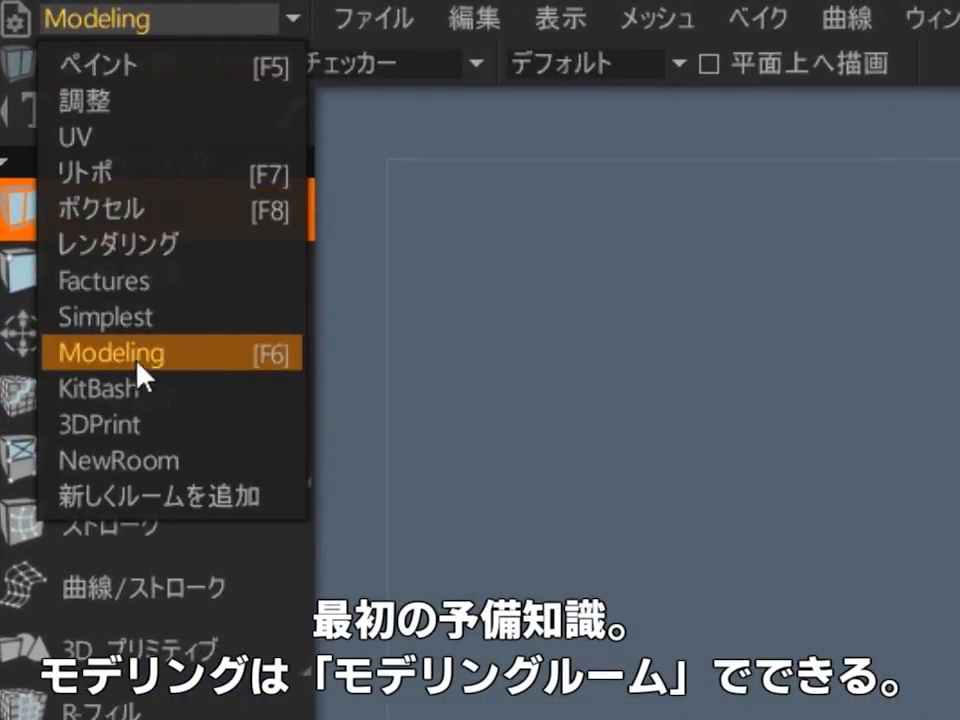
click(230, 356)
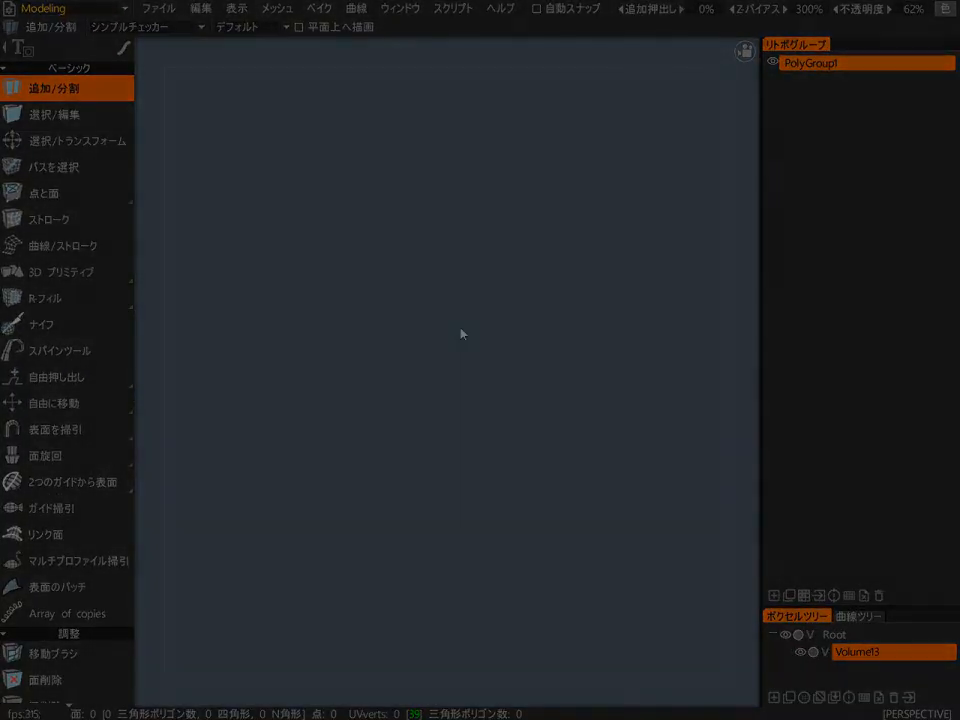
key(space)
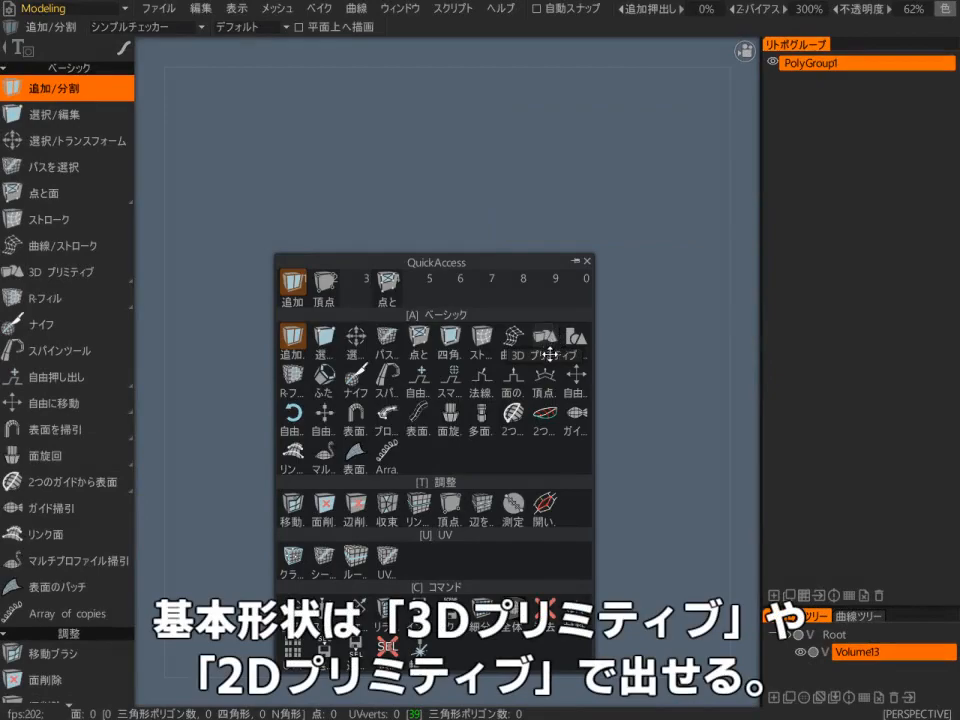
click(549, 342)
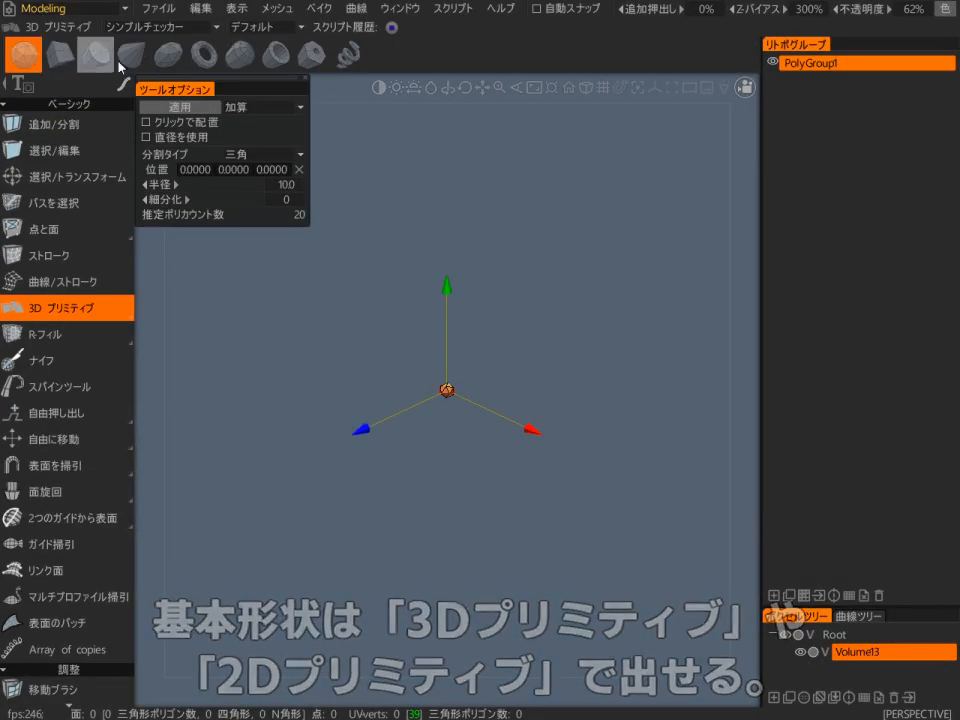
click(68, 57)
alt+right_drag(510, 279, 553, 208)
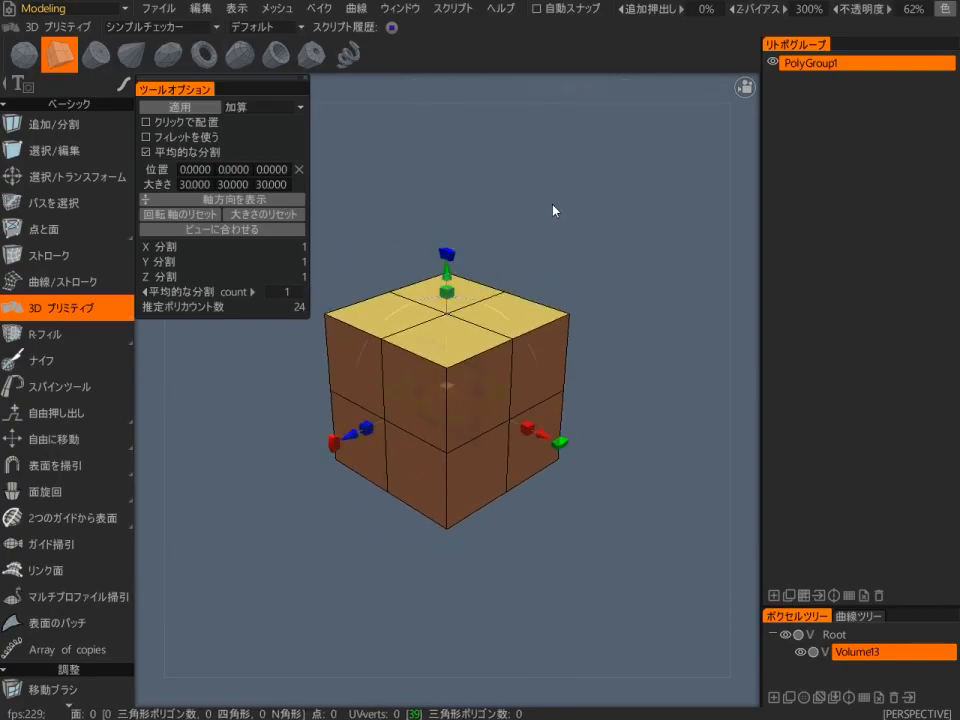
key(Return)
alt+drag(547, 214, 549, 270)
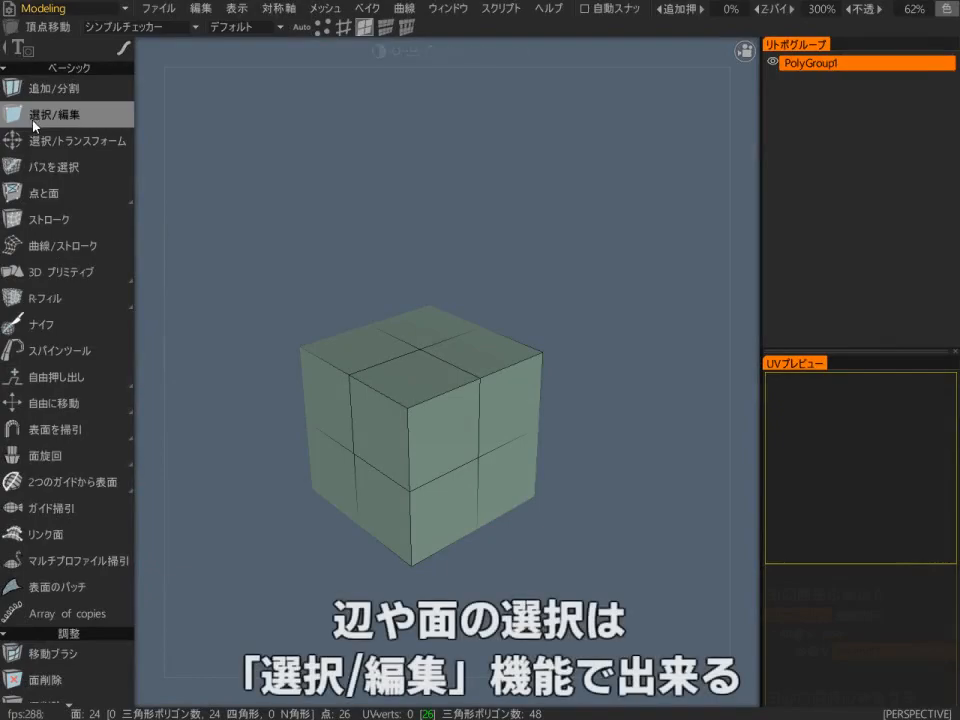
- Activate the Select/Edit (選択/編集) tool in face selection mode
key(space)
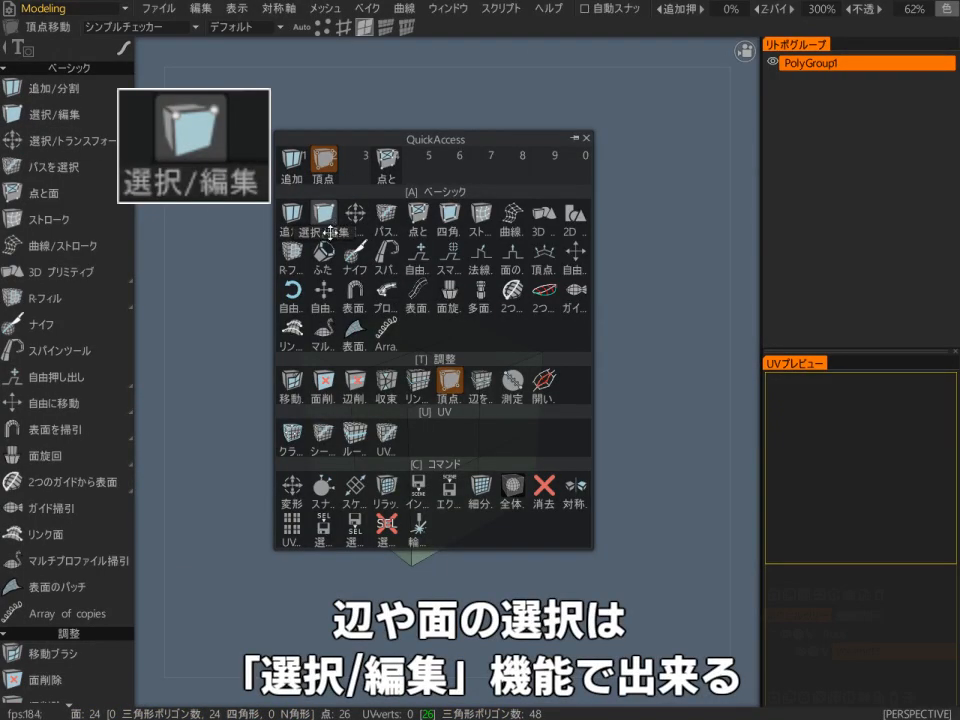
click(330, 226)
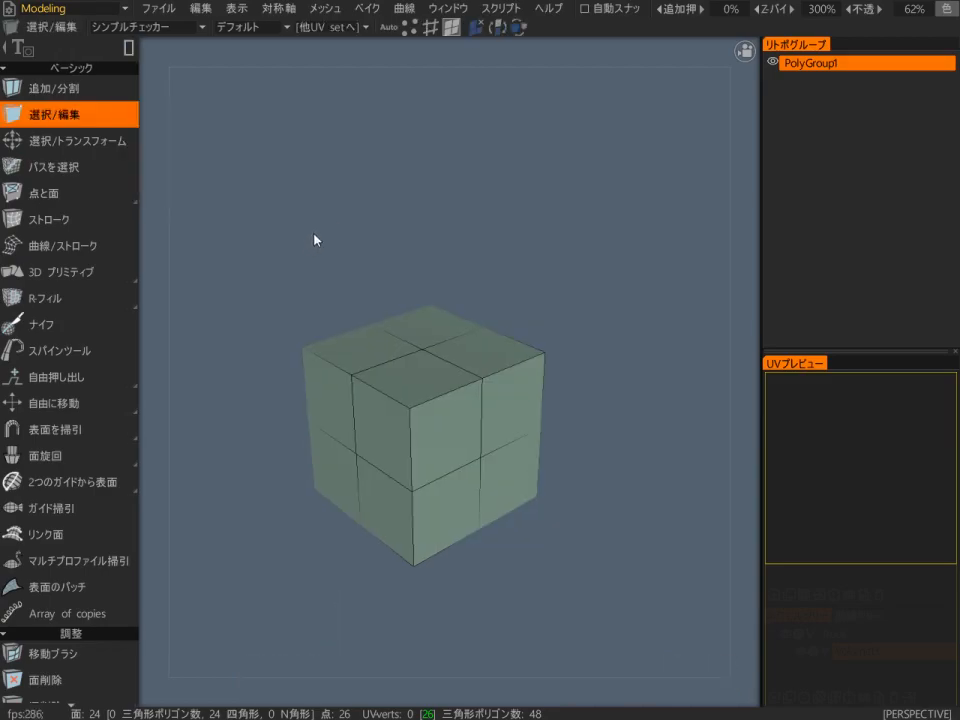
click(431, 31)
click(452, 33)
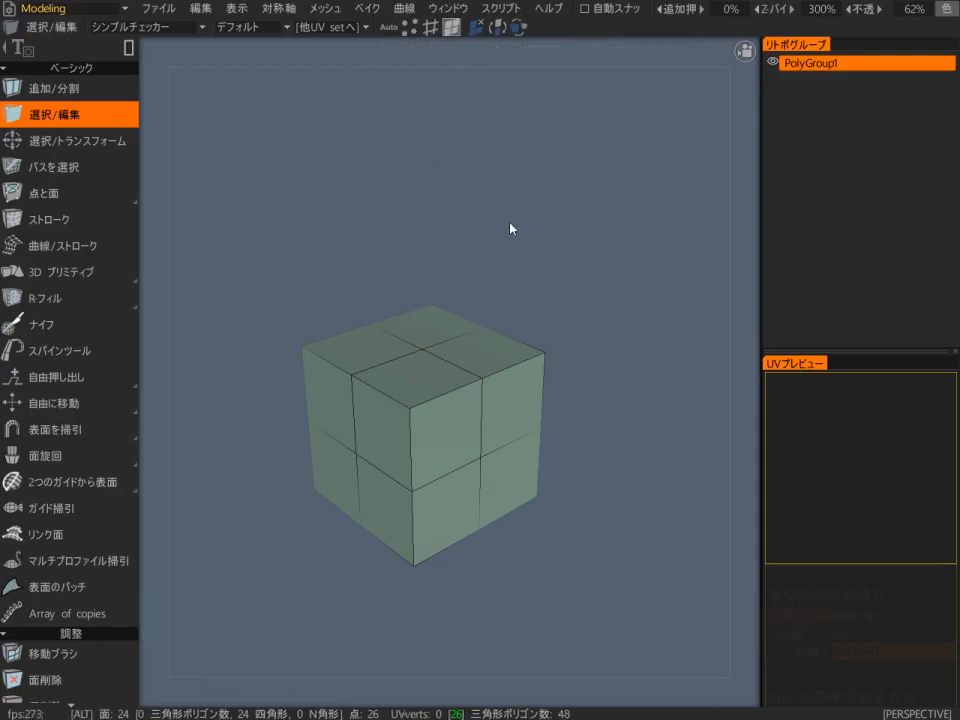
- Select the front corner face on the cube's top and pull it upward into a block with Free Extrude (自由押し出し)
alt+drag(510, 225, 518, 275)
click(436, 395)
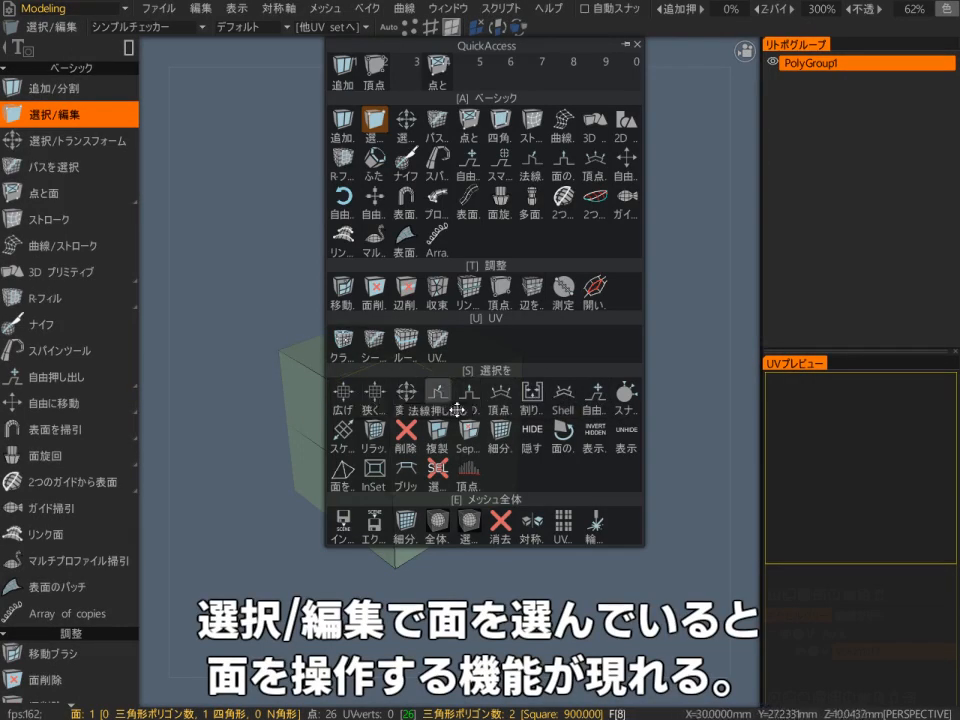
click(596, 392)
drag(401, 311, 401, 268)
drag(495, 270, 468, 338)
mouse_move(408, 352)
mouse_down()
mouse_move(368, 353)
mouse_move(454, 338)
mouse_move(403, 332)
mouse_move(407, 352)
mouse_up()
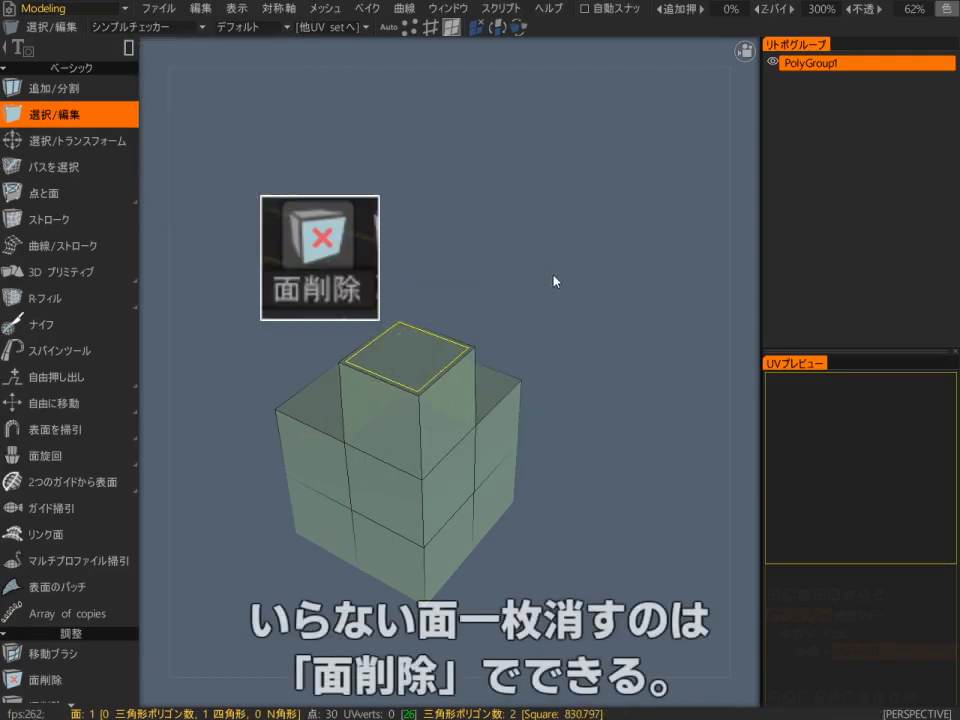
- Delete the five faces forming one side of the cube and its extruded block with Delete Face (面削除)
key(space)
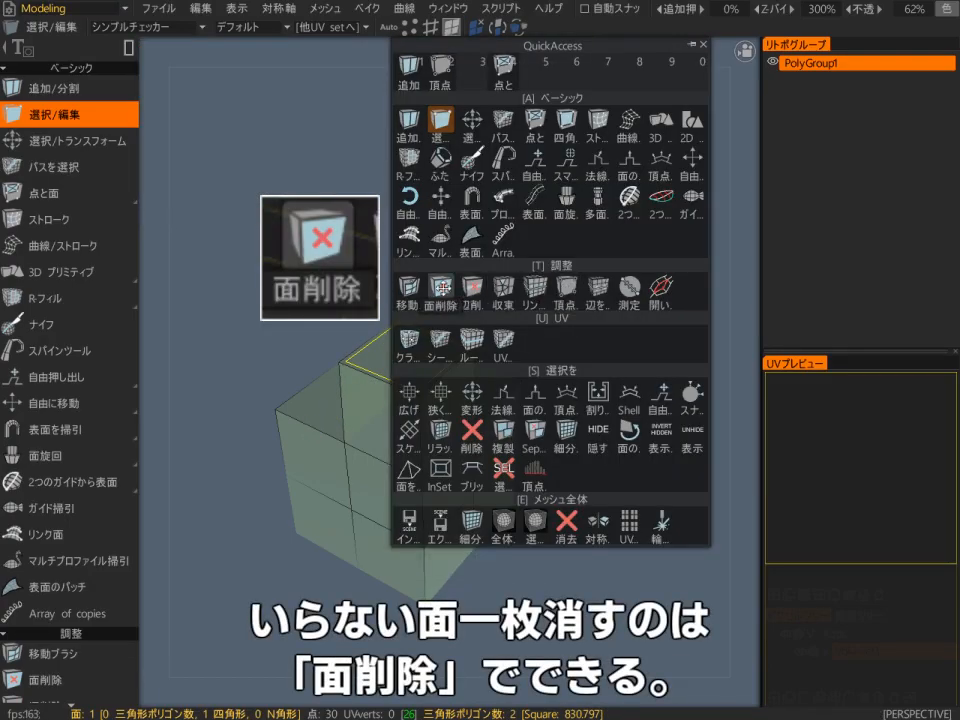
click(452, 296)
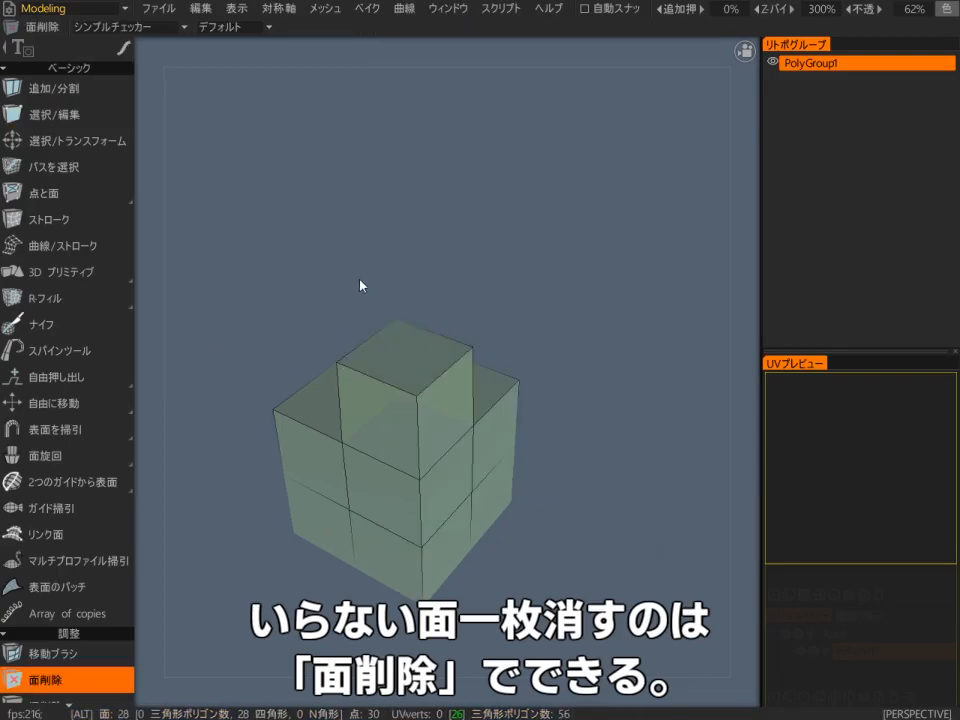
click(403, 360)
click(392, 454)
click(397, 527)
click(328, 511)
click(321, 452)
alt+drag(401, 614, 323, 616)
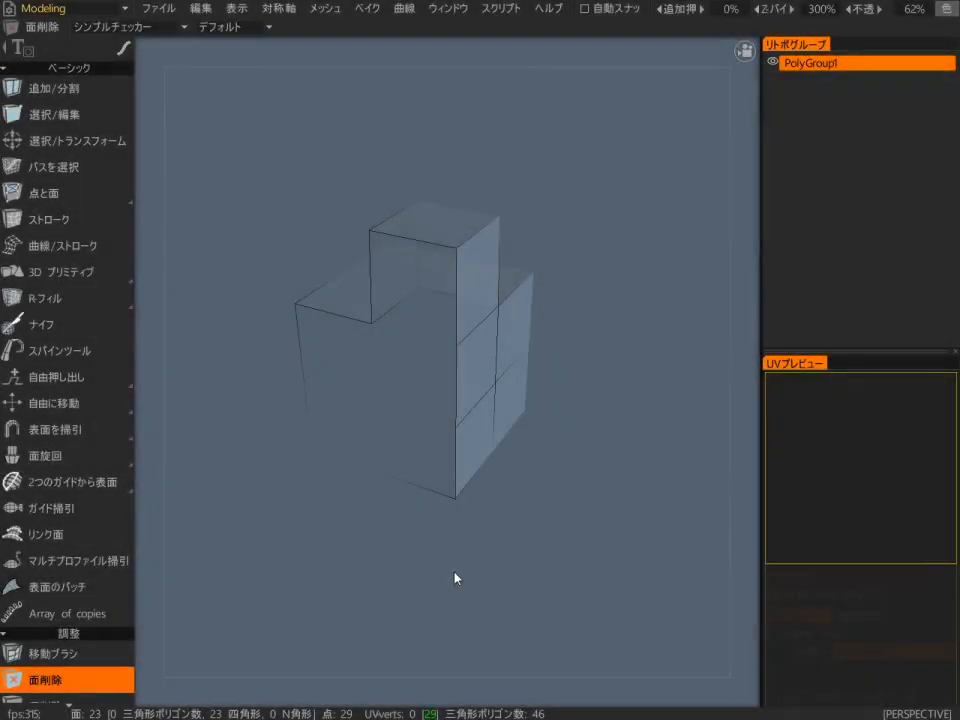
- Add edge loops around the opened block with Ring Split (リング分割)
key(space)
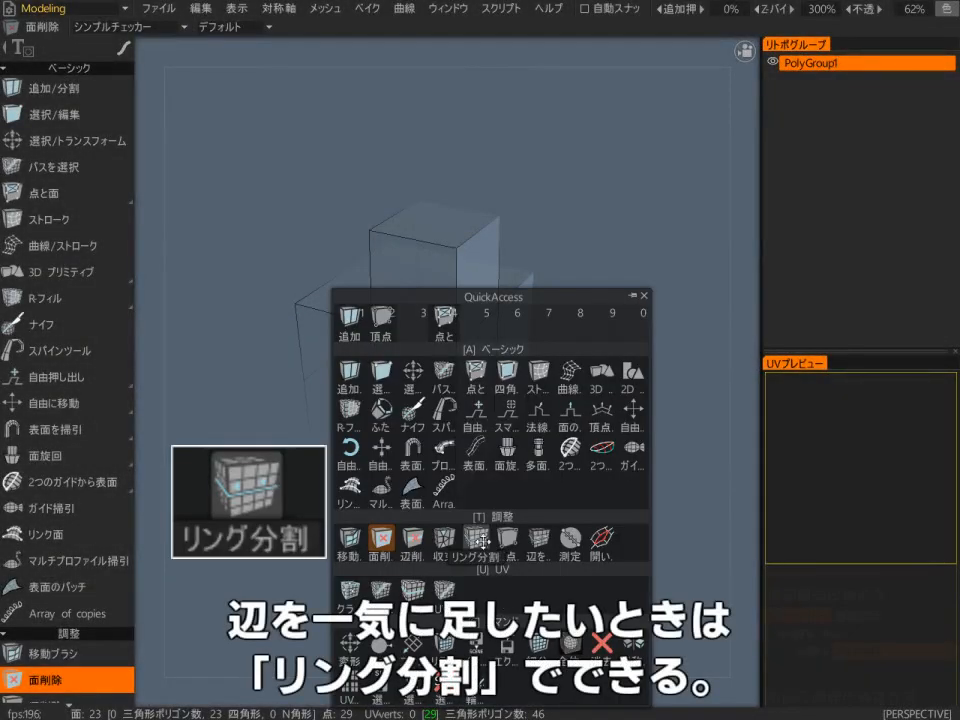
click(487, 549)
alt+drag(506, 540, 424, 456)
click(467, 339)
alt+drag(628, 318, 520, 362)
click(353, 288)
click(446, 313)
- Assign A as the keyboard shortcut for the Free Extrude (自由押し出し) command
key(End)
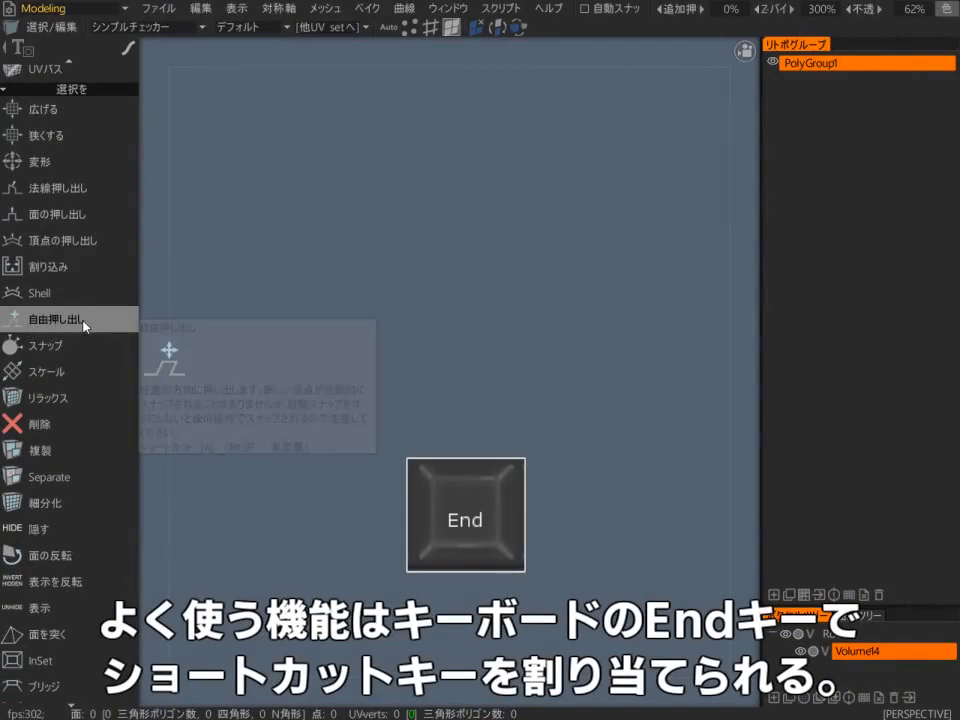
key(End)
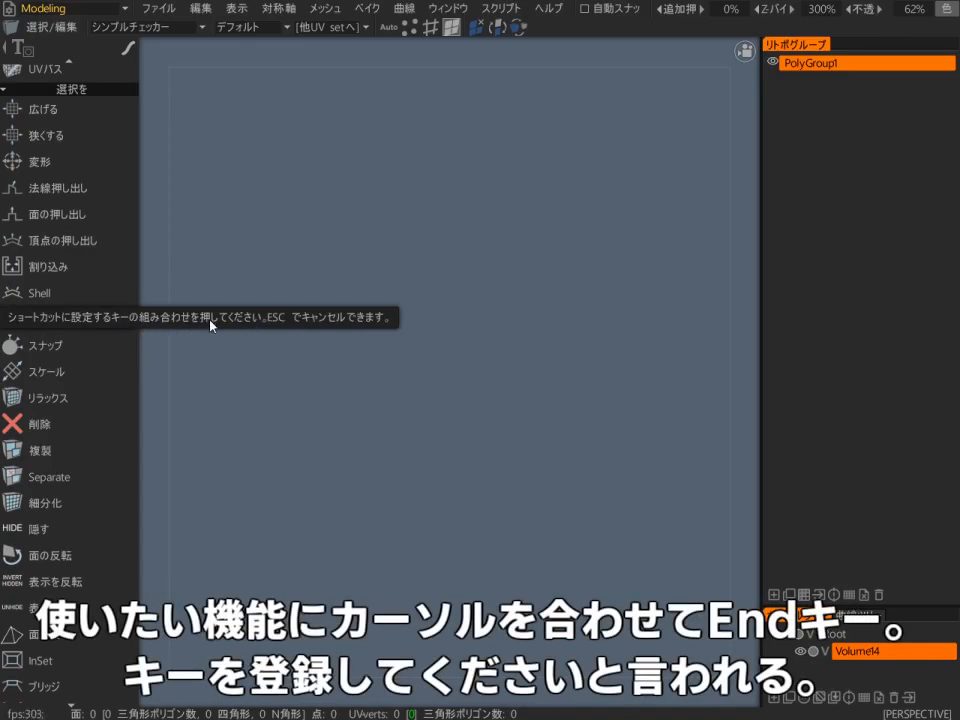
key(Escape)
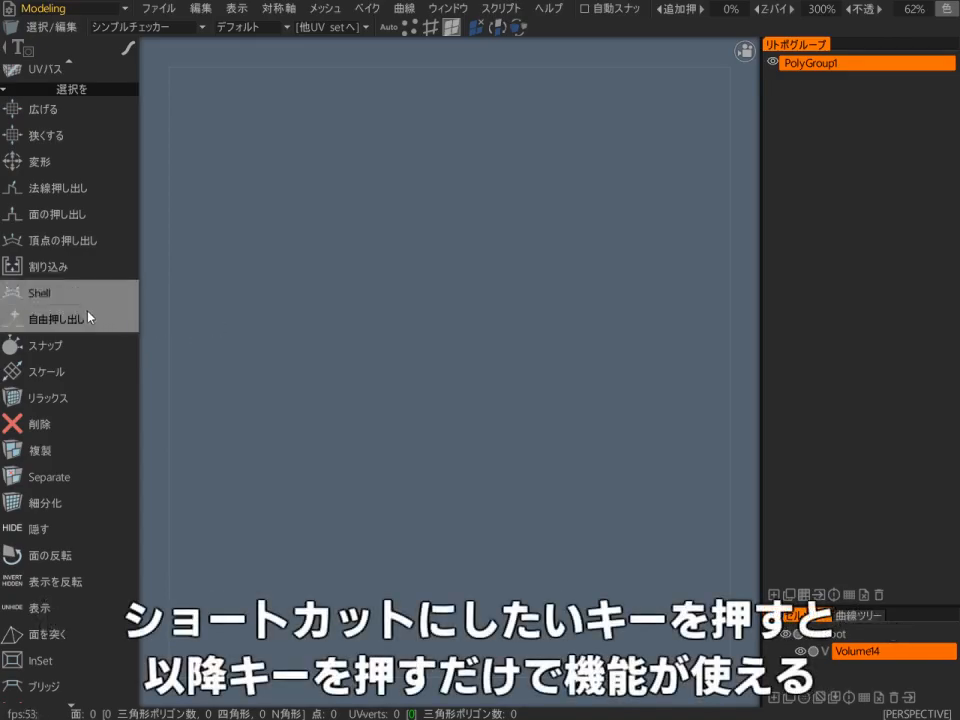
mouse_move(90, 326)
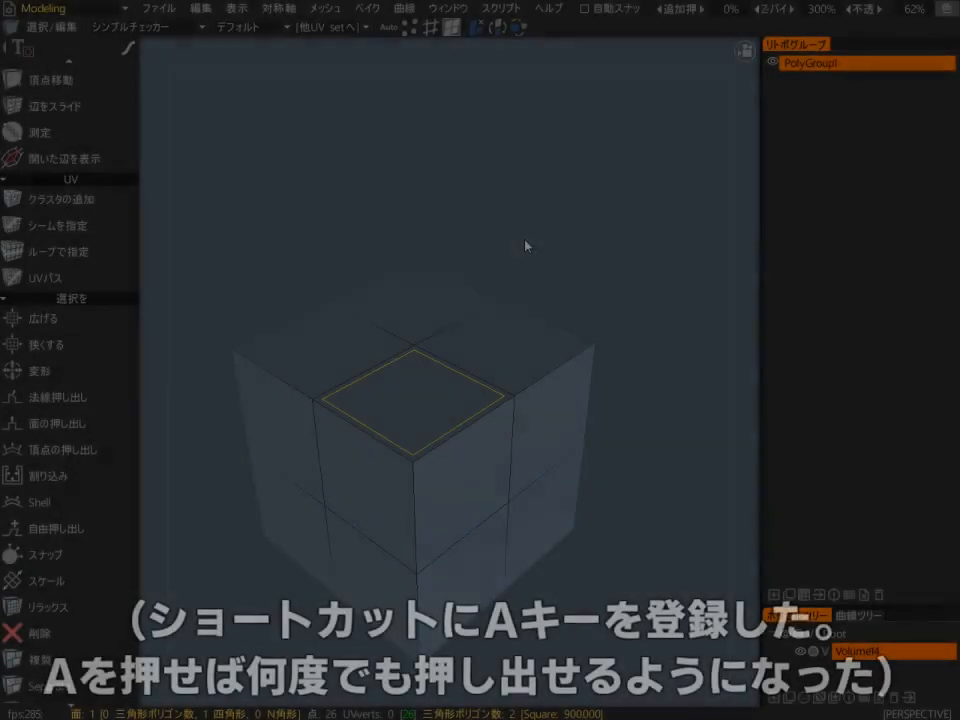
- Extrude the selected top face of the cube upward three times in a row with Free Extrude
key(a)
drag(410, 280, 425, 178)
scroll(494, 203, down, 5)
drag(491, 204, 483, 199)
key(a)
drag(426, 246, 424, 200)
key(a)
drag(424, 200, 424, 168)
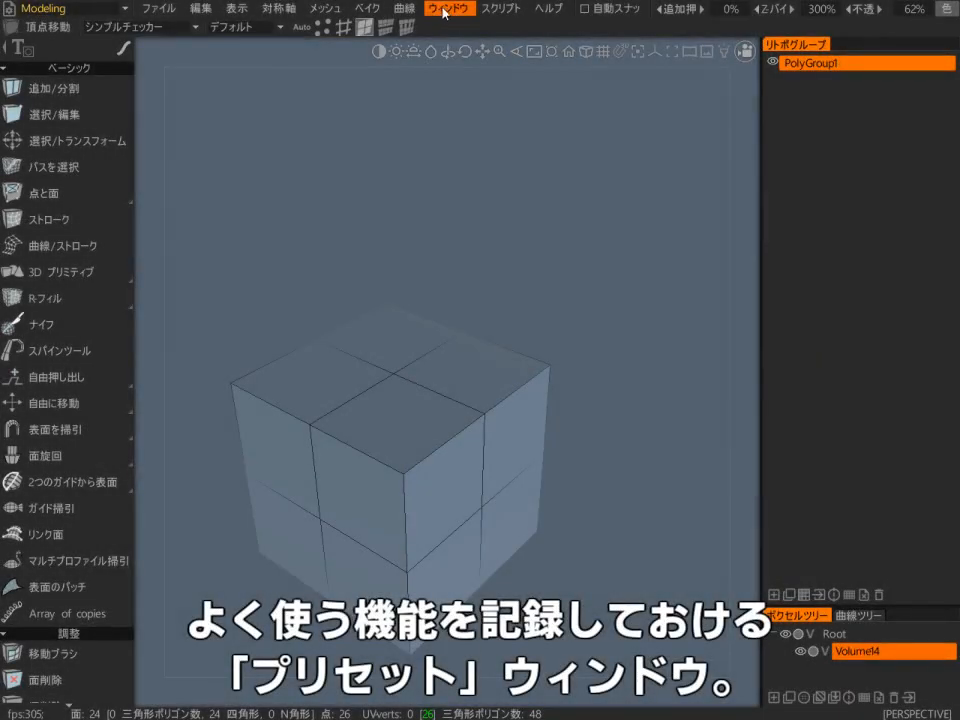
- Show the Presets (プリセット) window and add the current tool to it as a preset
click(463, 15)
mouse_move(455, 38)
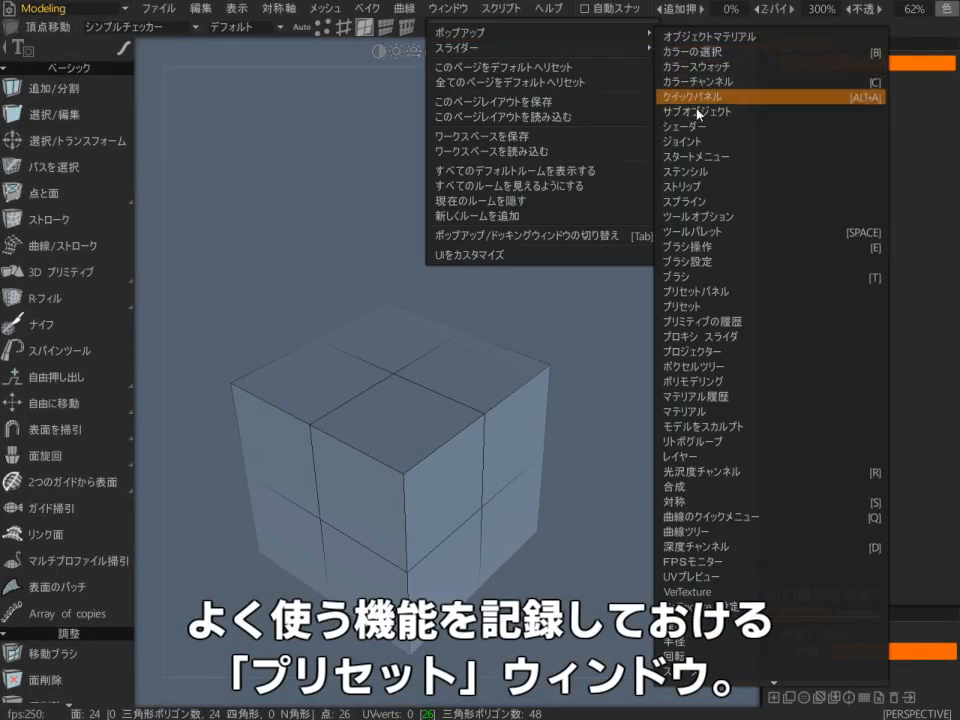
click(700, 310)
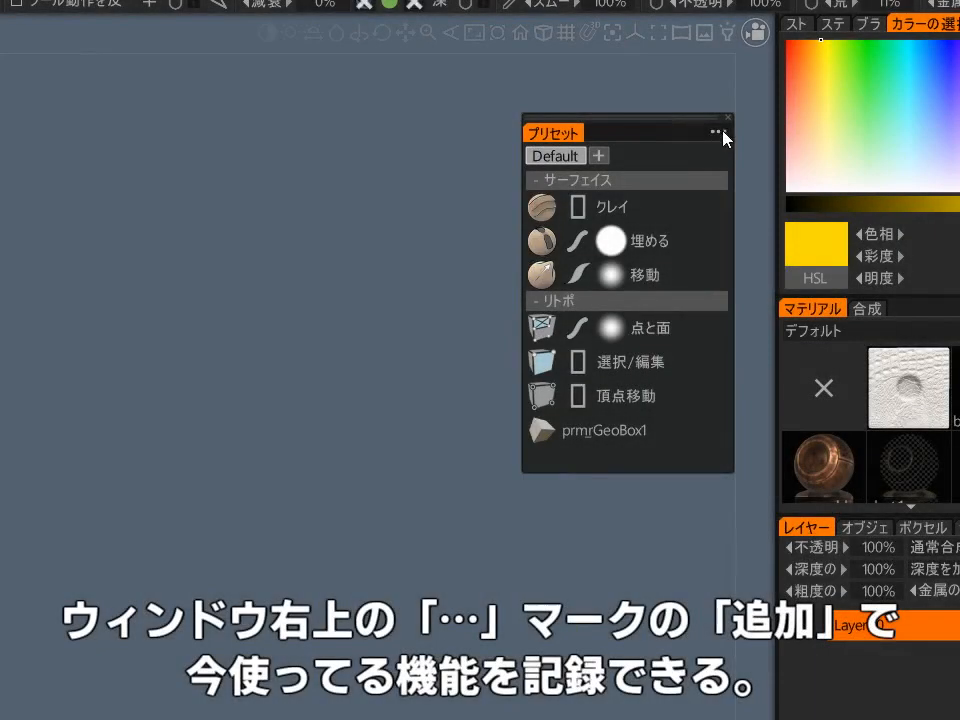
click(717, 132)
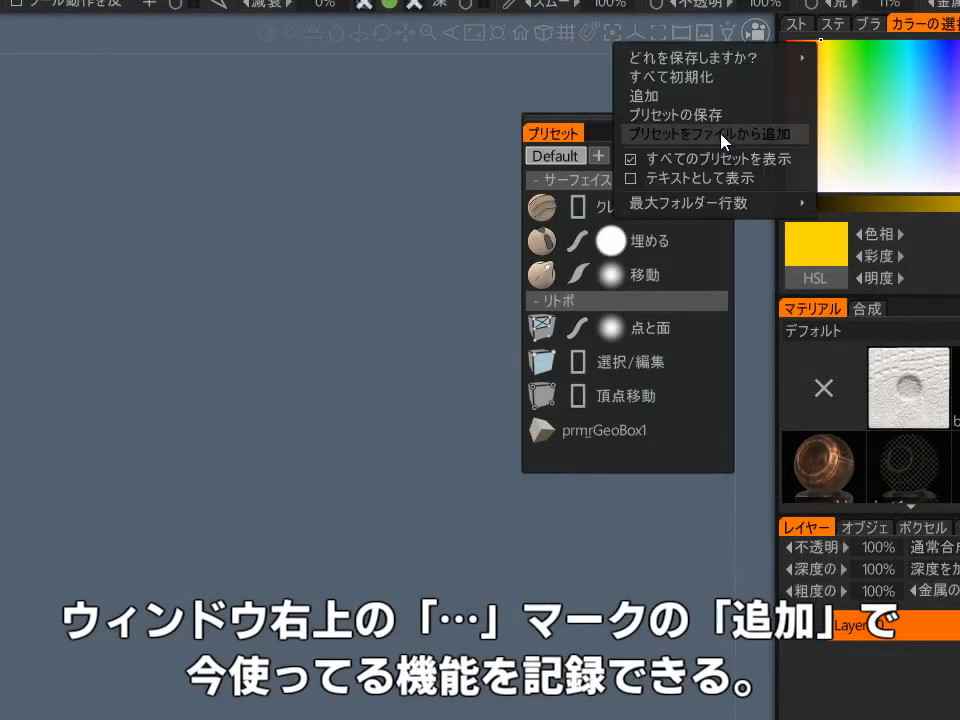
click(650, 103)
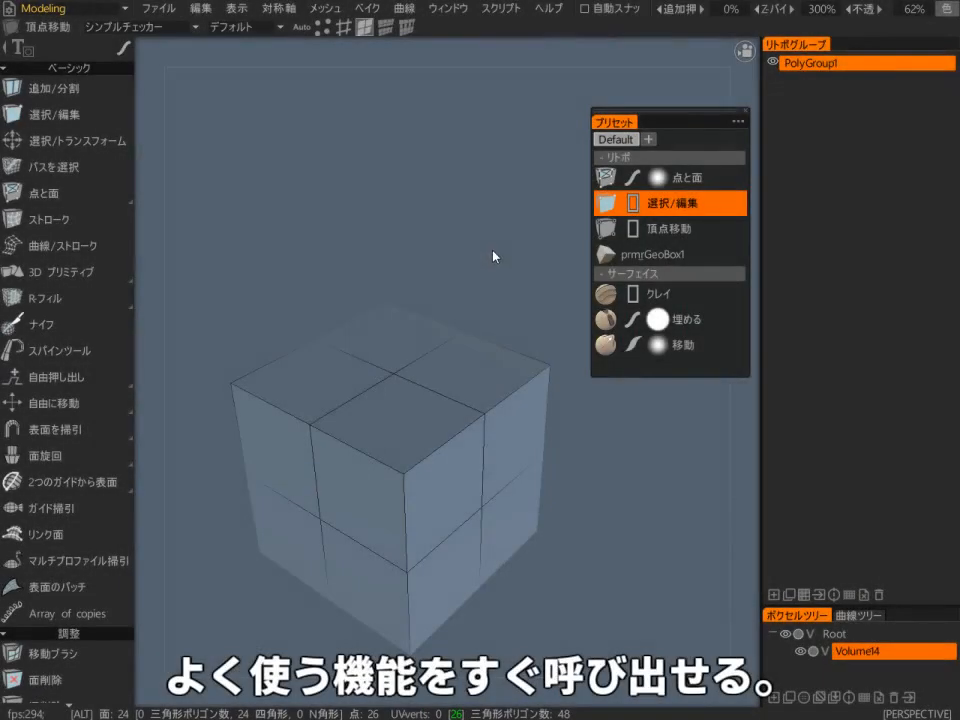
- Activate Select/Edit (選択/編集) from the saved presets and select one top face of the cube
alt+drag(492, 257, 487, 246)
alt+right_drag(487, 246, 491, 234)
alt+drag(491, 234, 486, 238)
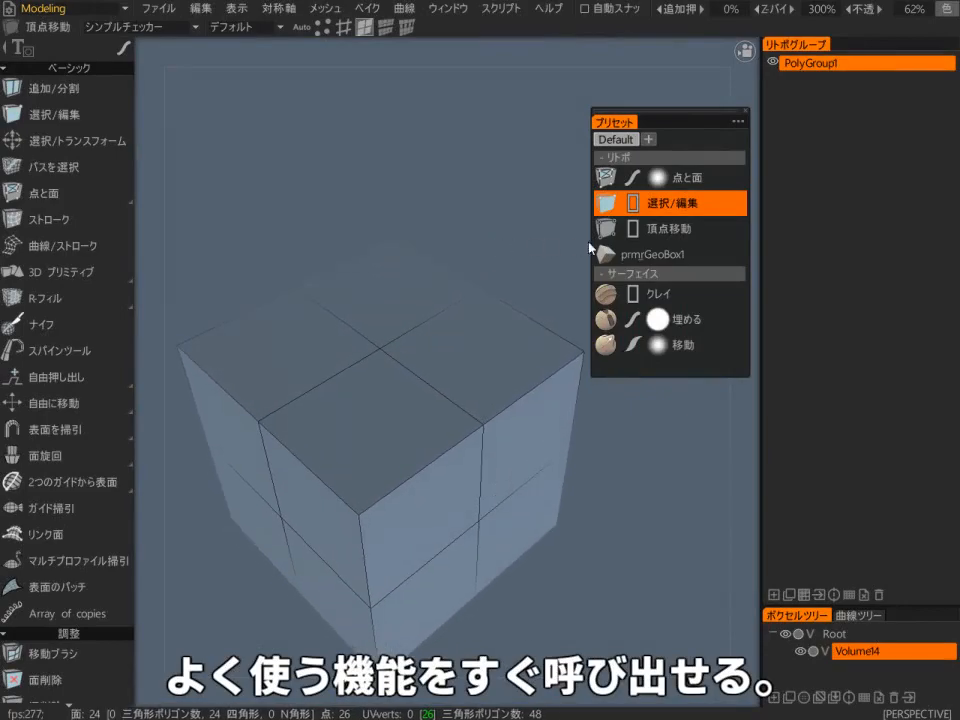
click(676, 205)
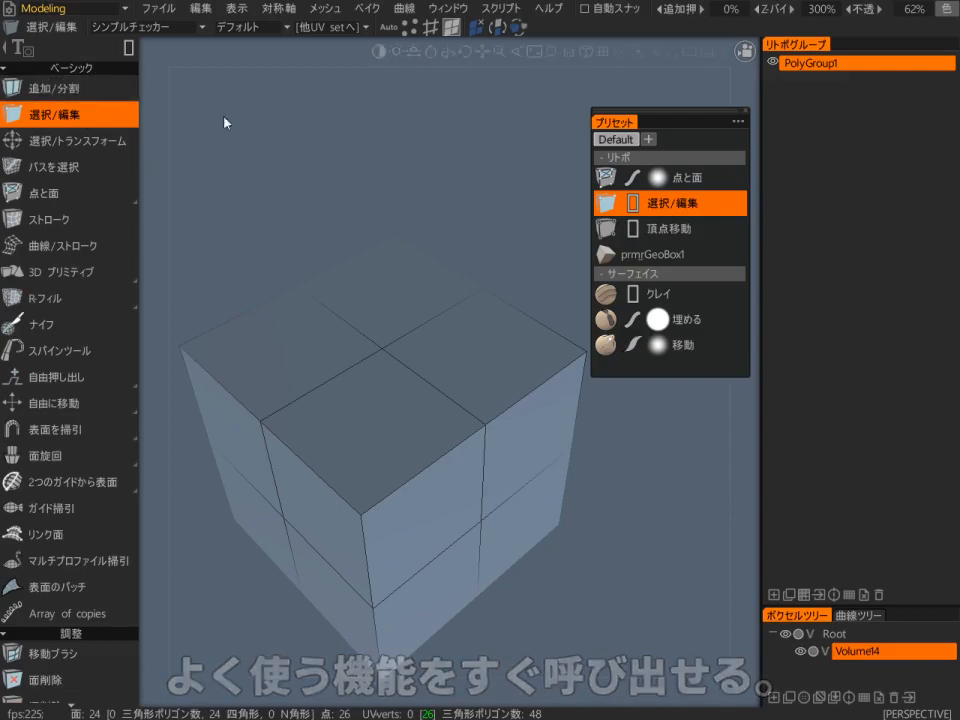
alt+right_drag(367, 158, 364, 187)
alt+middle_drag(364, 187, 331, 227)
alt+drag(359, 438, 407, 265)
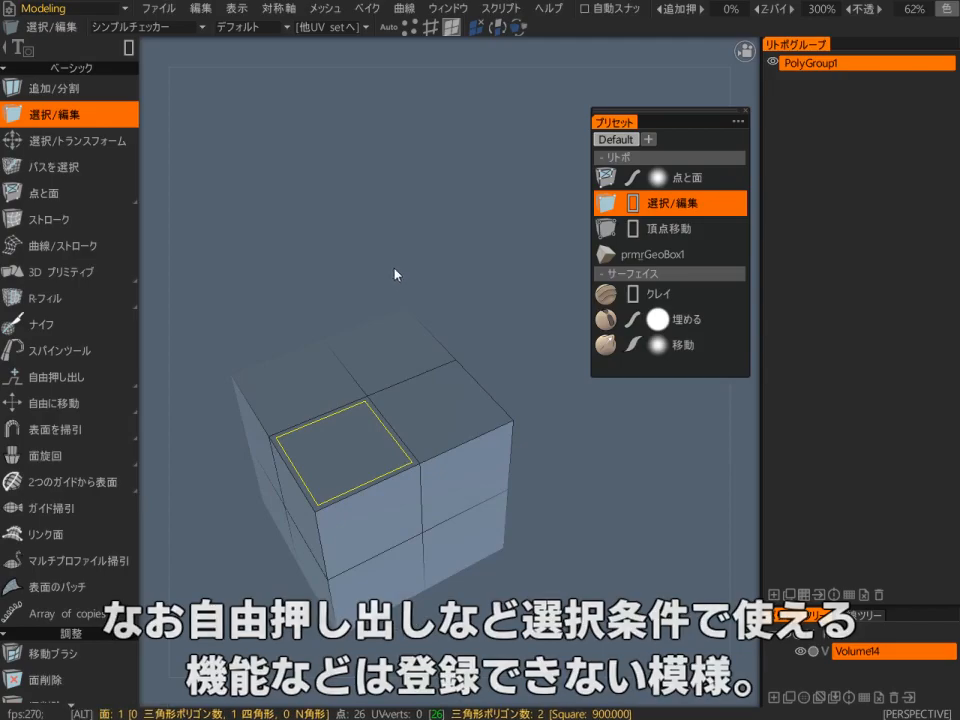
alt+drag(396, 274, 429, 242)
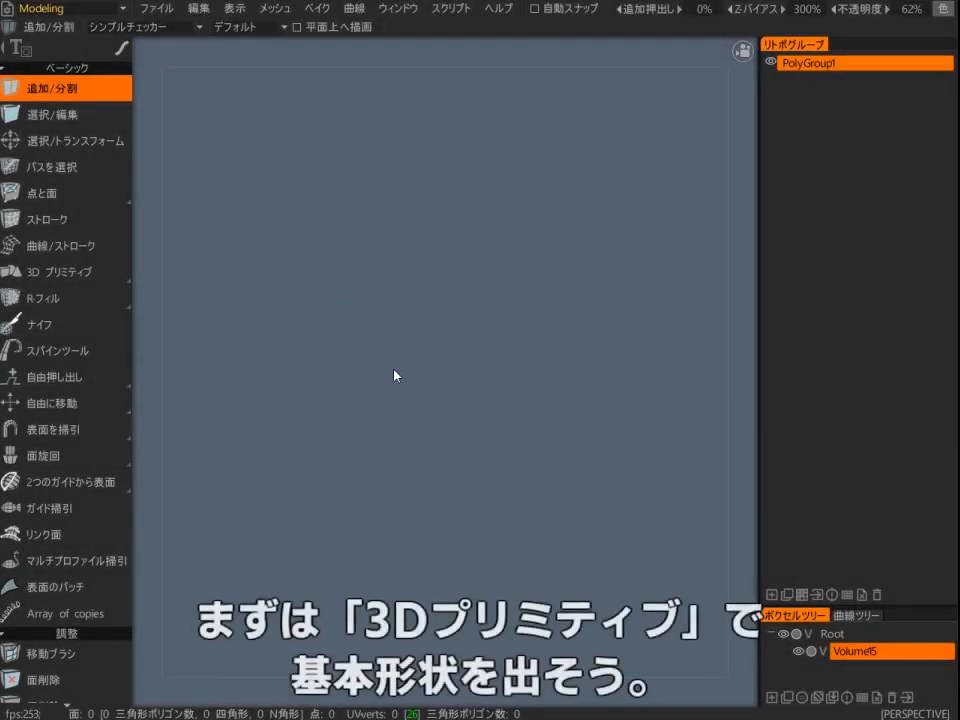
- Start a torus from the 3D primitives and set its average division count to 16
key(space)
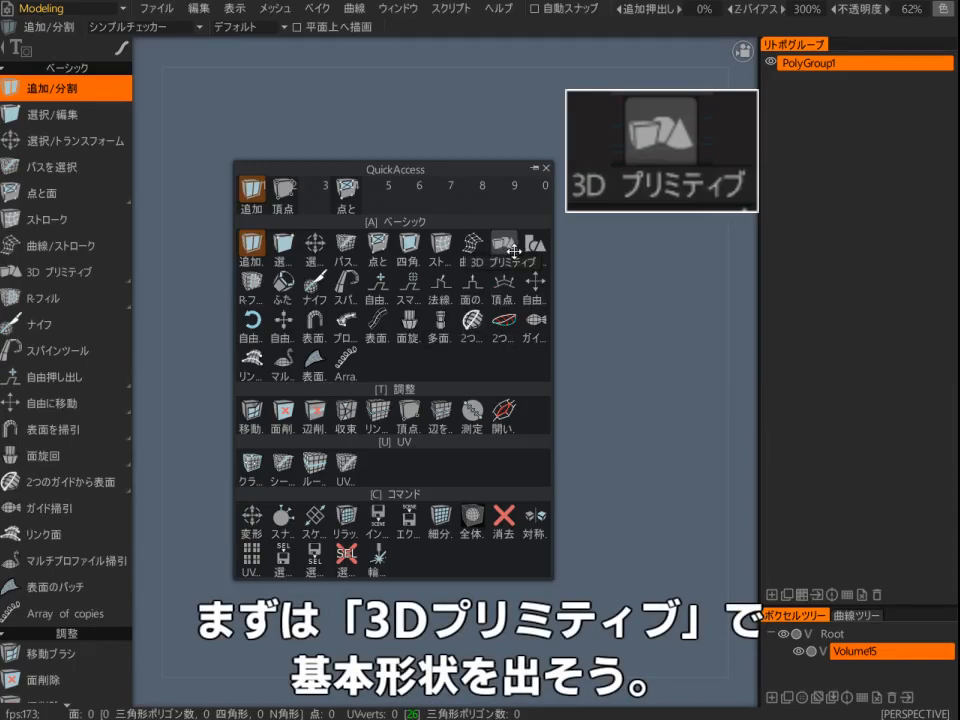
click(512, 251)
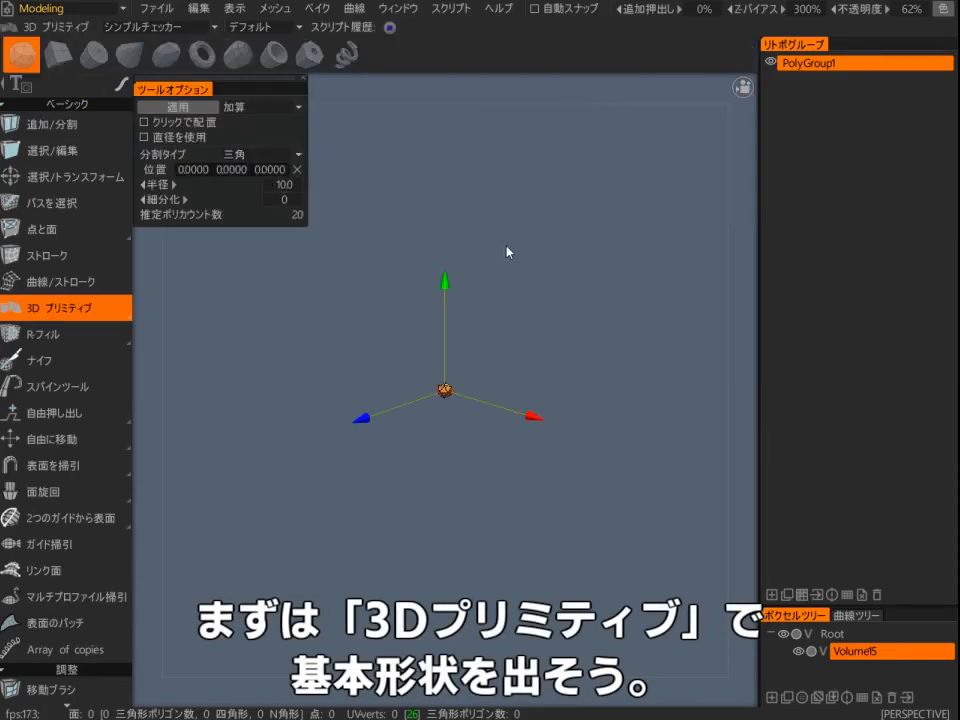
click(203, 56)
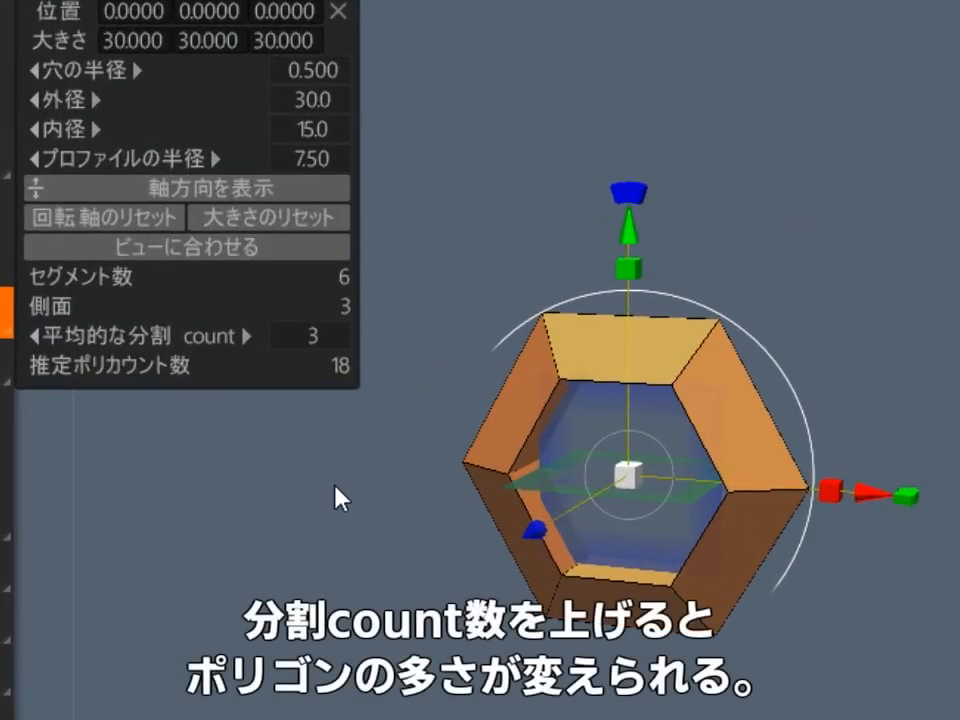
drag(185, 343, 246, 338)
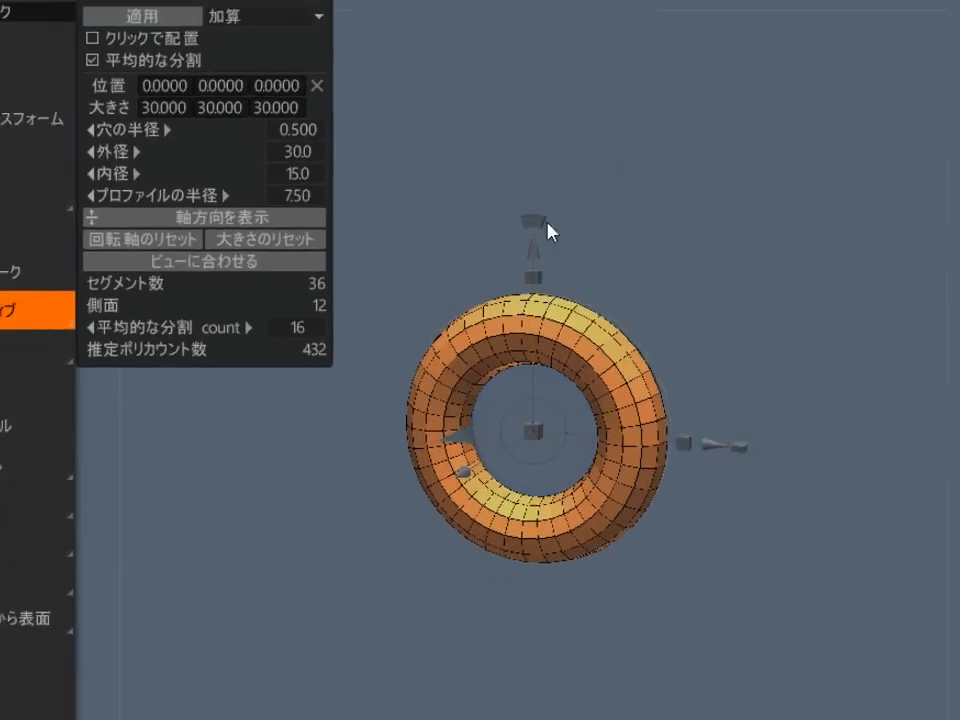
- Turn off average division (平均的な分割) for the torus and set its segment count to 16
scroll(784, 115, up, 4)
alt+drag(784, 115, 812, 179)
alt+middle_drag(537, 241, 537, 252)
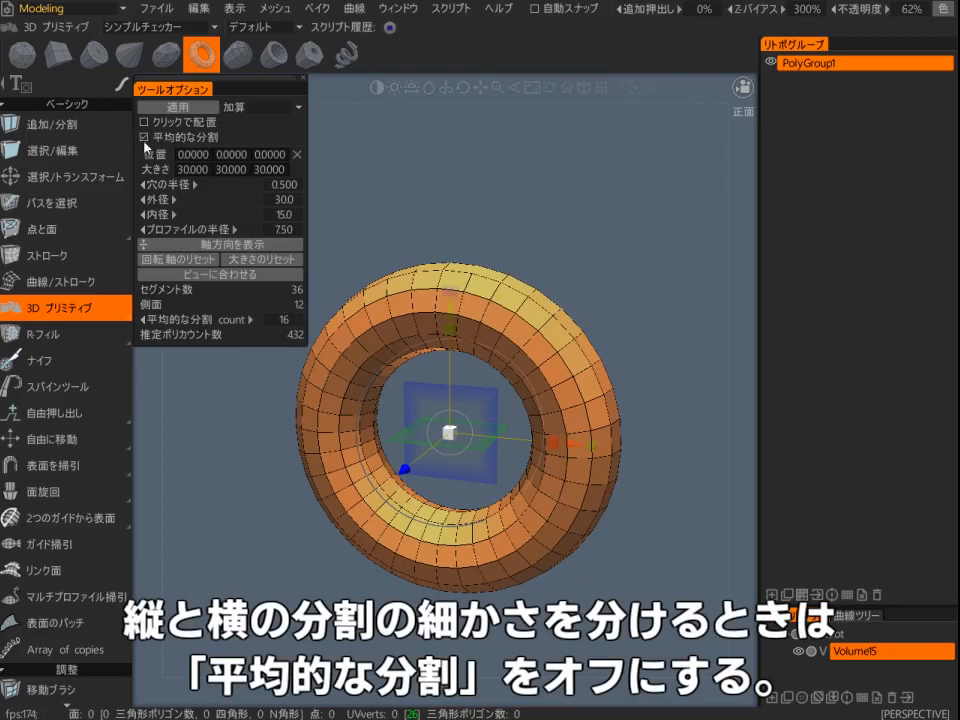
click(144, 137)
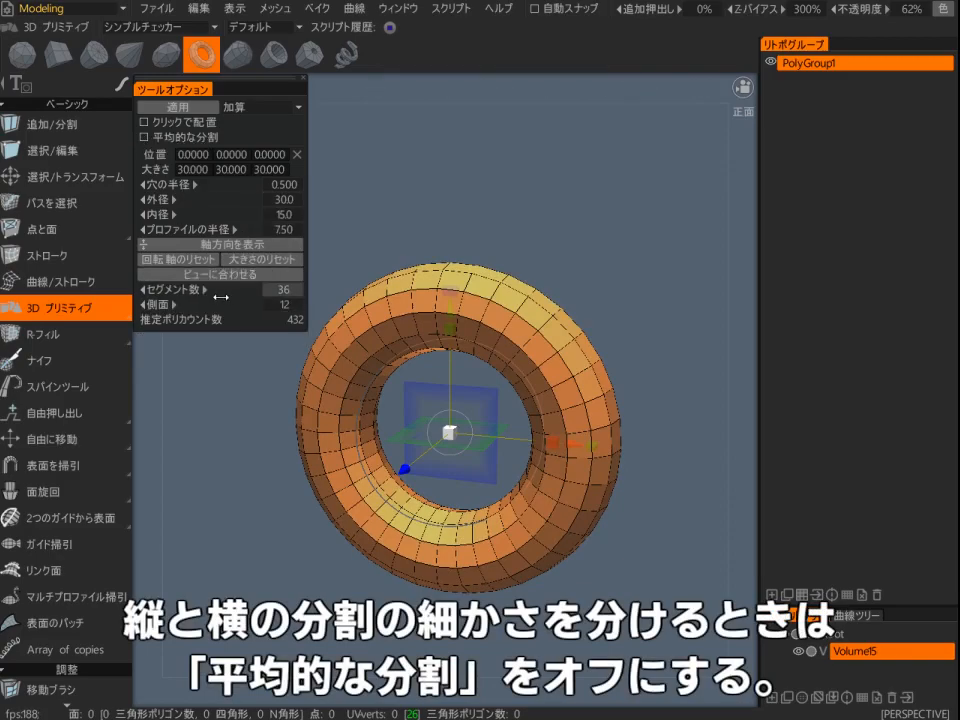
drag(229, 294, 217, 294)
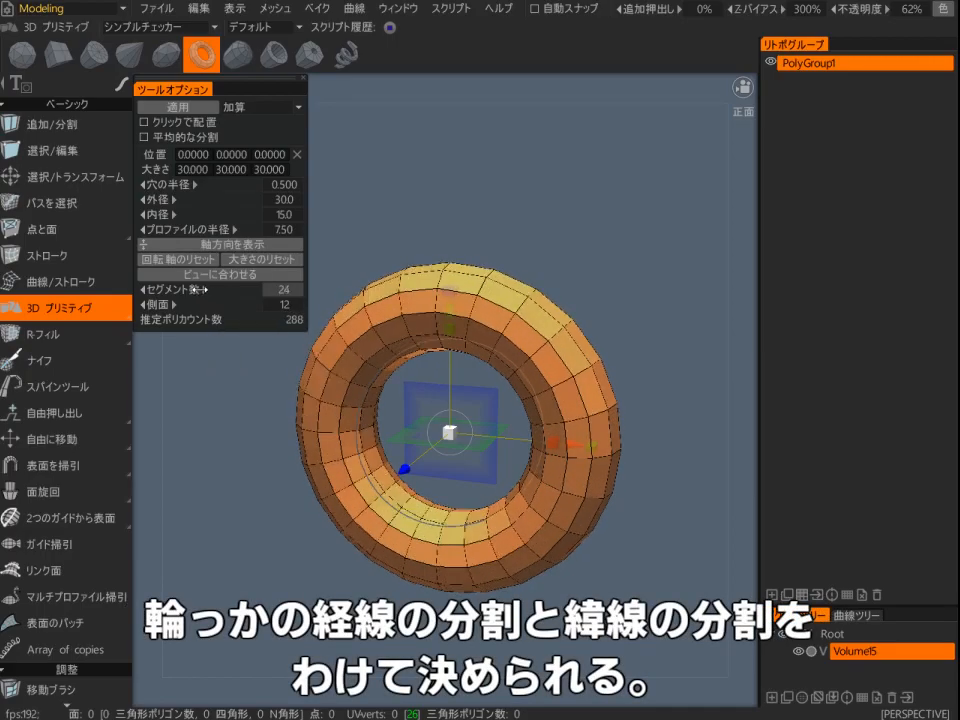
drag(187, 289, 184, 292)
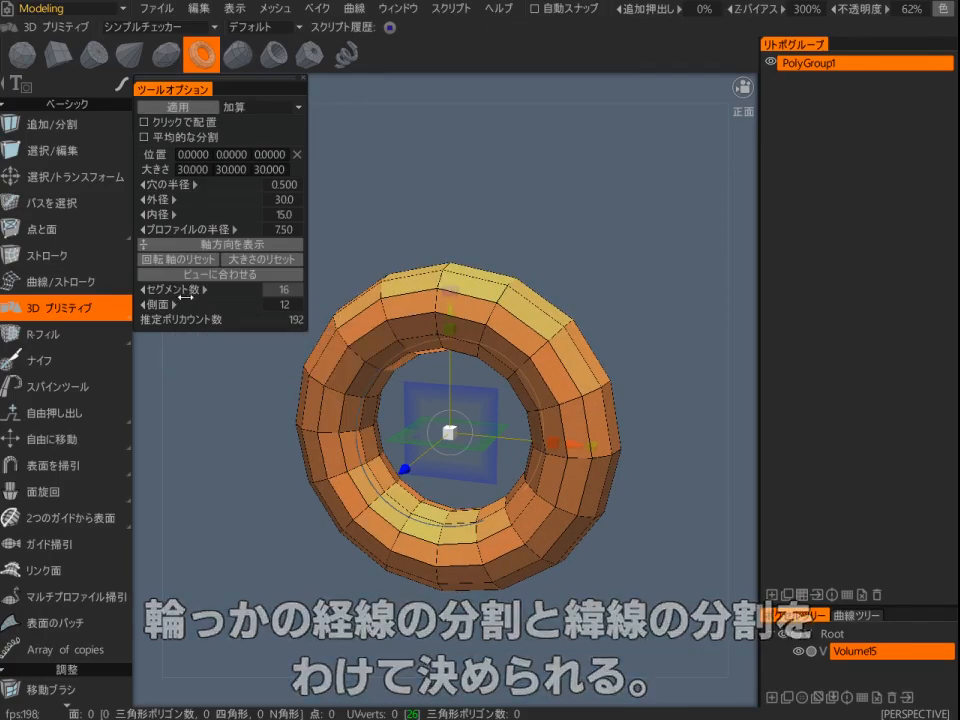
- Set the torus's side count (側面) to 10
scroll(469, 223, down, 3)
alt+drag(469, 223, 616, 247)
alt+drag(484, 234, 391, 254)
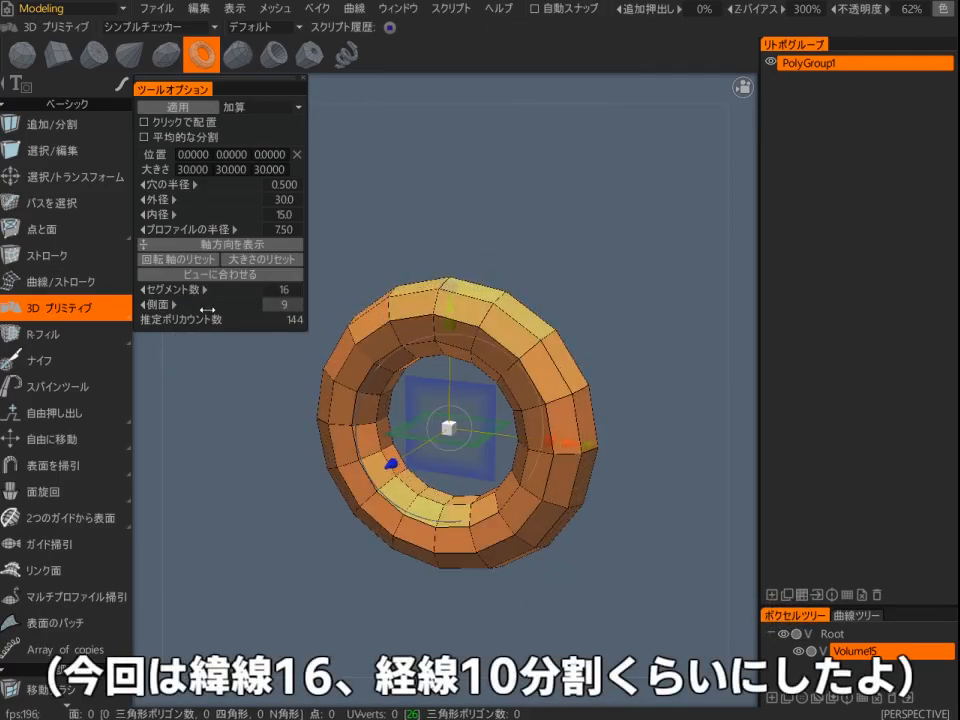
alt+drag(372, 230, 506, 187)
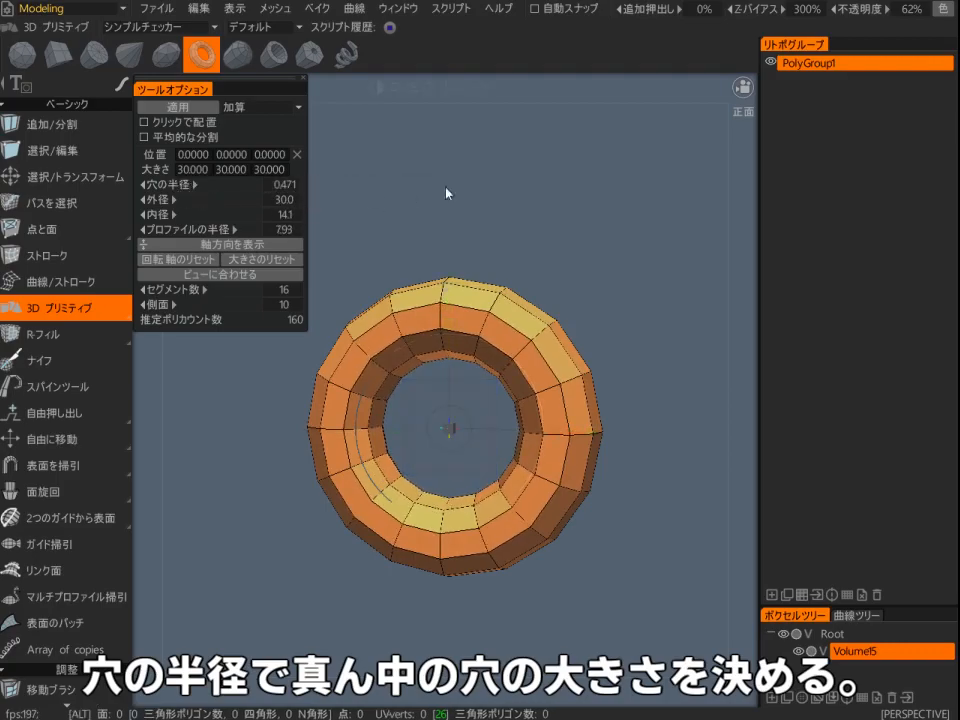
- Set the torus's hole radius to 0.521, apply it as a mesh and leave the primitive tool
scroll(470, 216, down, 2)
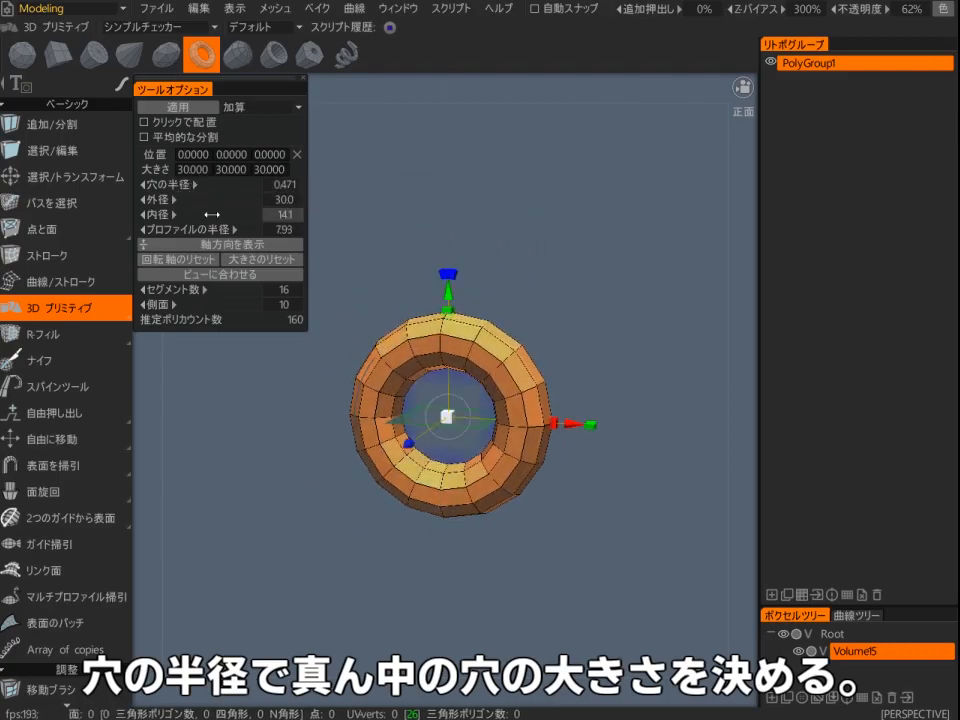
drag(188, 186, 523, 241)
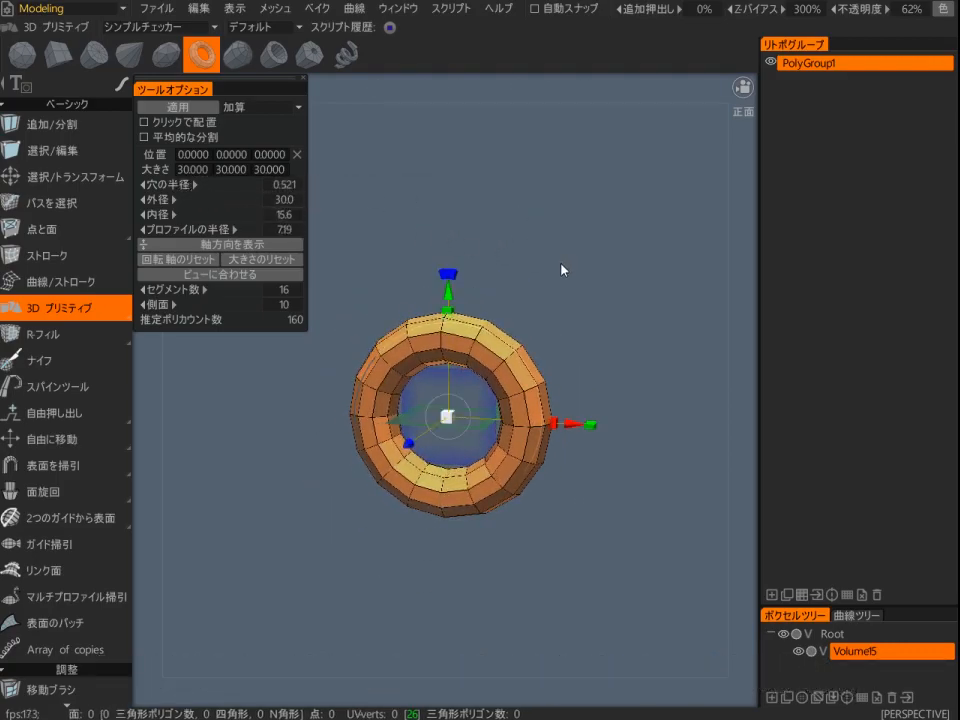
key(Return)
alt+drag(502, 247, 540, 268)
alt+right_drag(540, 268, 566, 243)
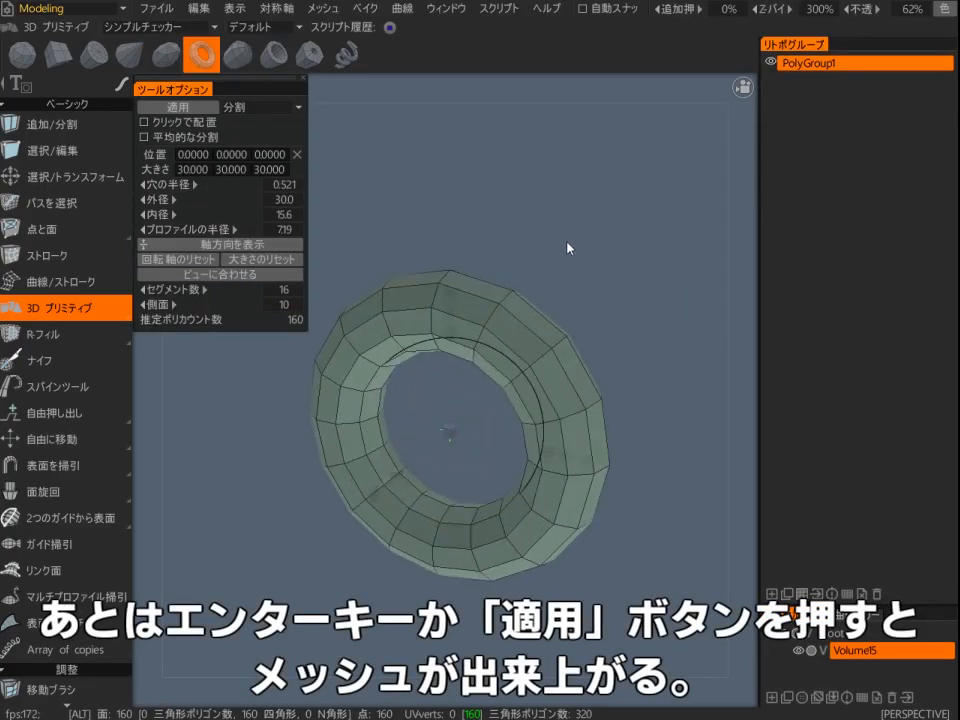
alt+drag(566, 243, 595, 220)
key(Escape)
- Start a cylinder from the 3D primitives for the connecting rod of the handle ring
alt+drag(512, 238, 660, 221)
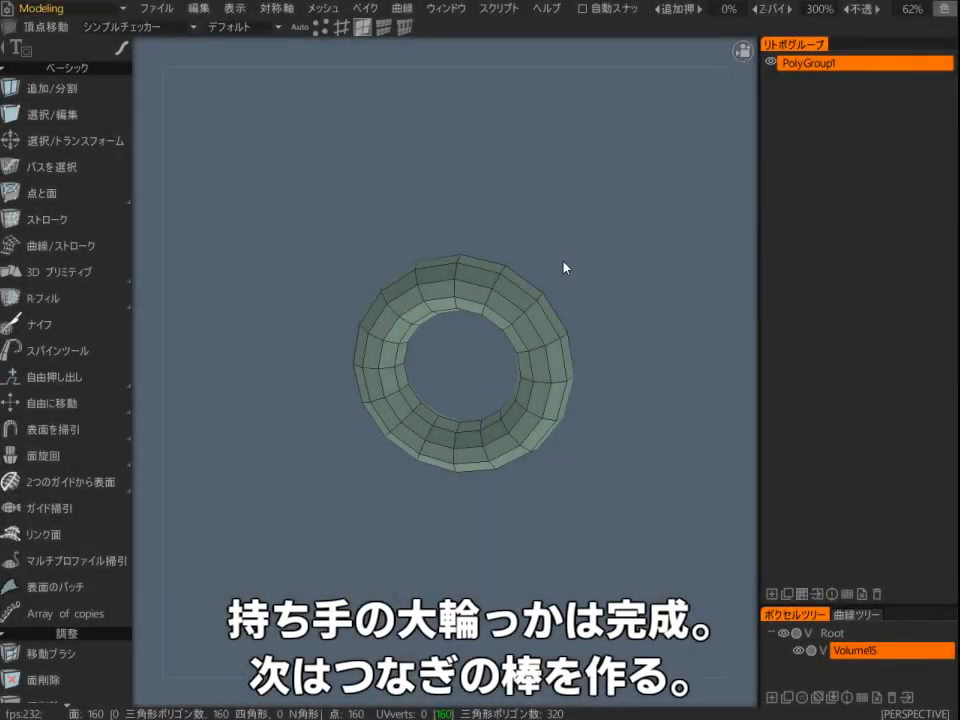
key(space)
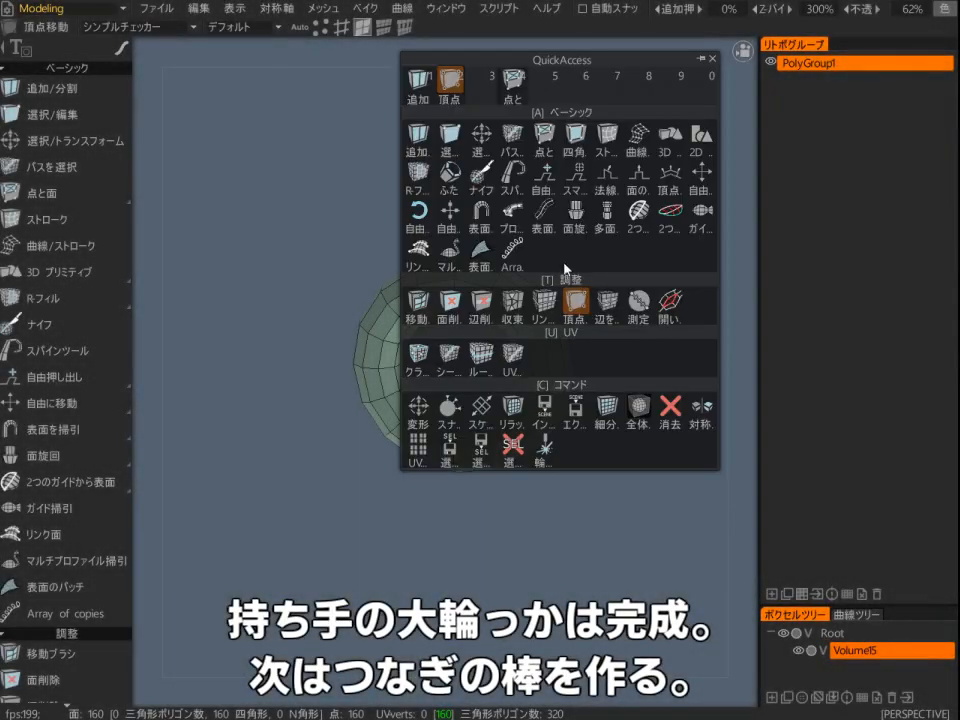
click(679, 147)
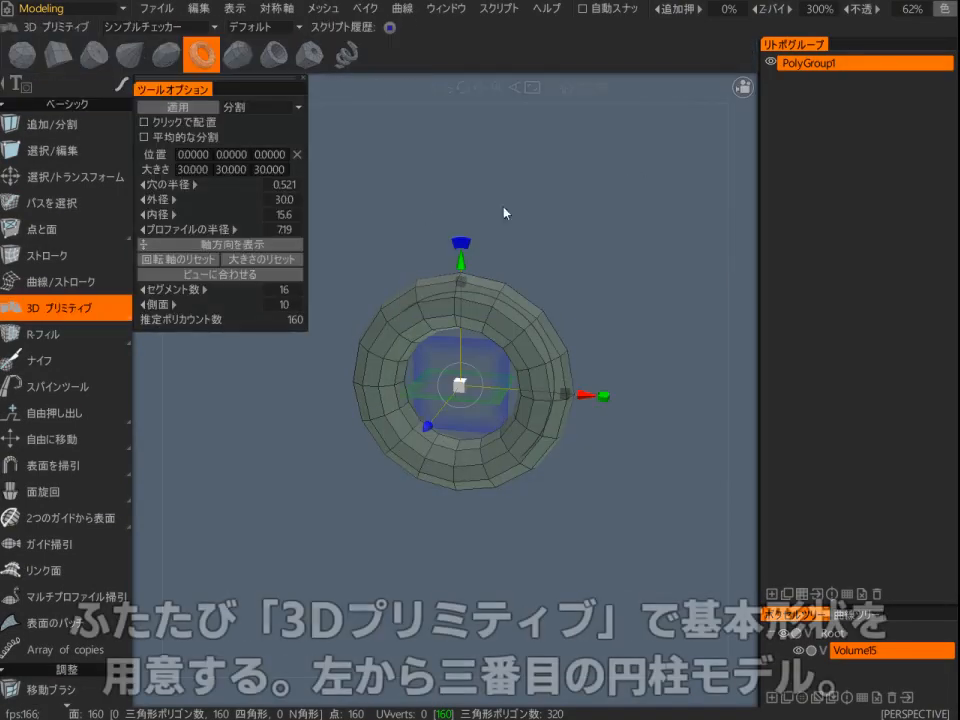
click(100, 58)
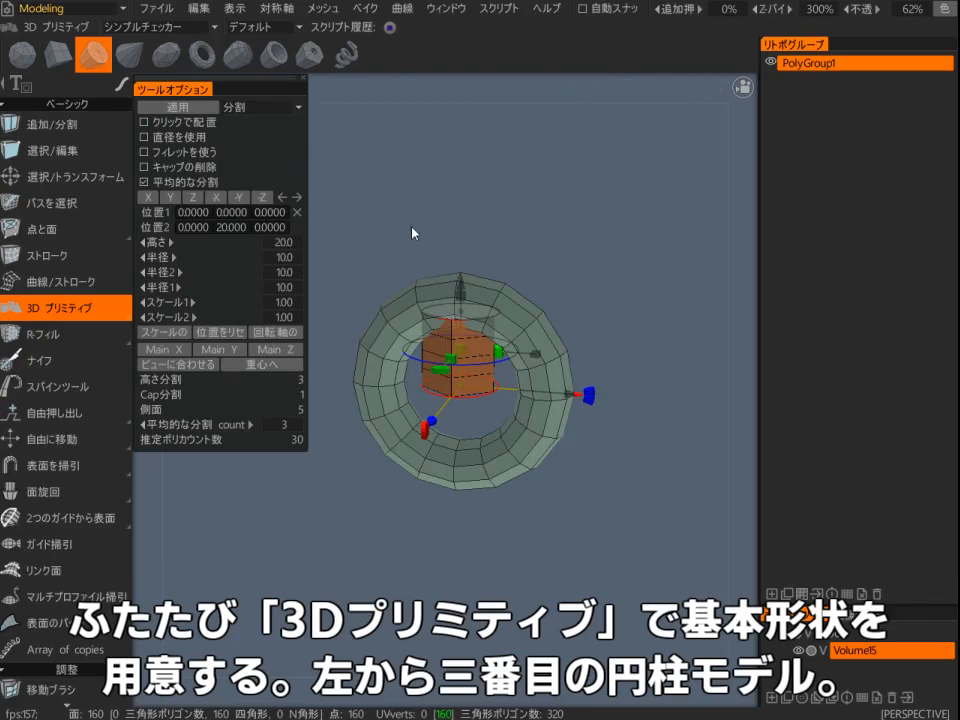
scroll(412, 231, up, 3)
middle_drag(424, 229, 433, 237)
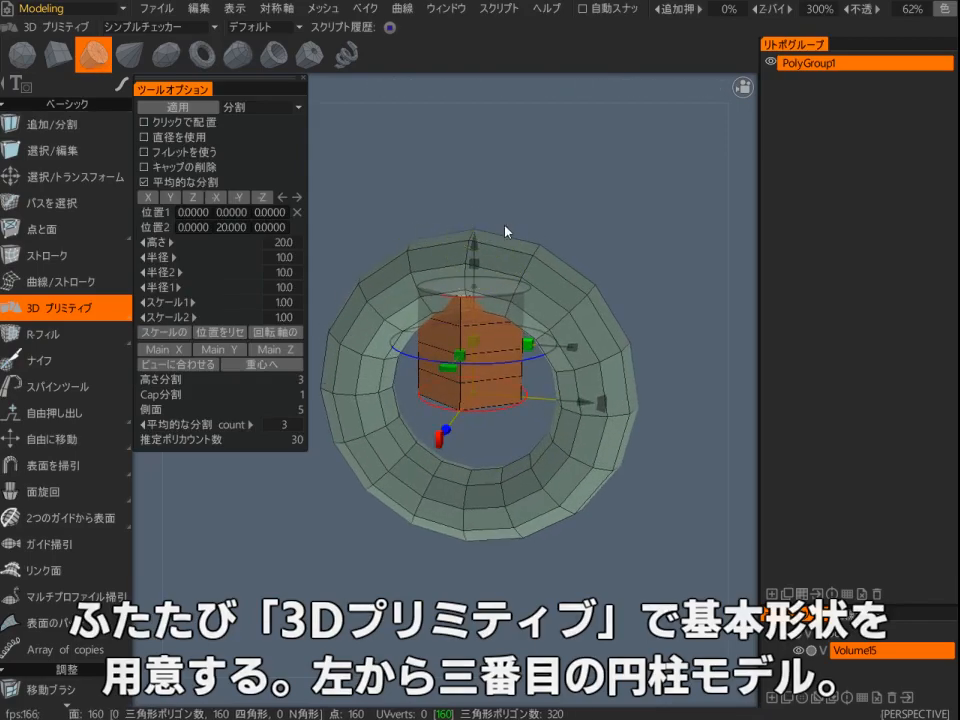
- Move the cylinder straight down to the ring's lower edge, with its base at Y about -44.25
shift+drag(502, 231, 533, 196)
drag(481, 246, 482, 493)
alt+right_drag(487, 418, 488, 462)
alt+middle_drag(488, 462, 476, 289)
alt+drag(476, 289, 435, 285)
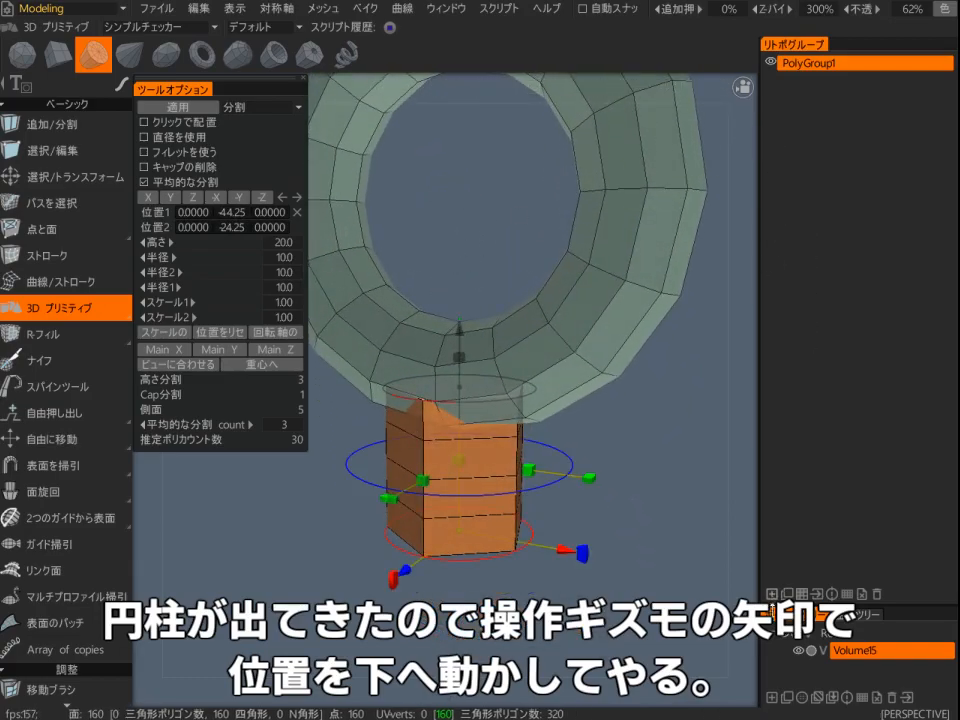
- Toggle the visibility of PolyGroup1 off and back on
click(770, 62)
alt+drag(613, 279, 620, 305)
click(770, 62)
alt+drag(650, 478, 608, 446)
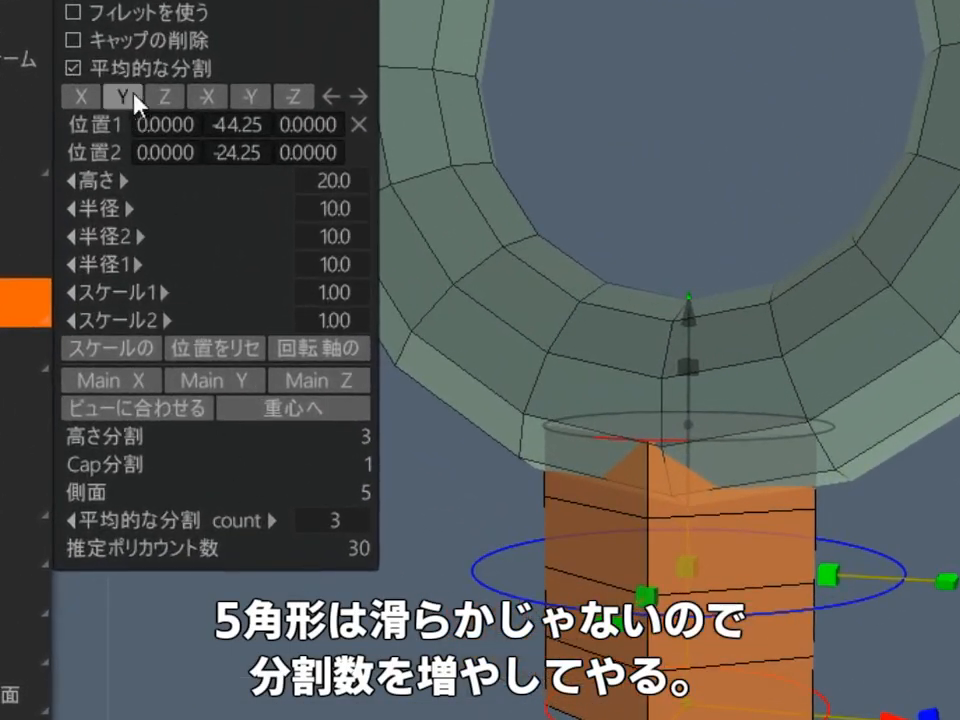
- Turn off average division for the cylinder and set its sides (側面) to 16 and its Cap divisions to 0
click(155, 72)
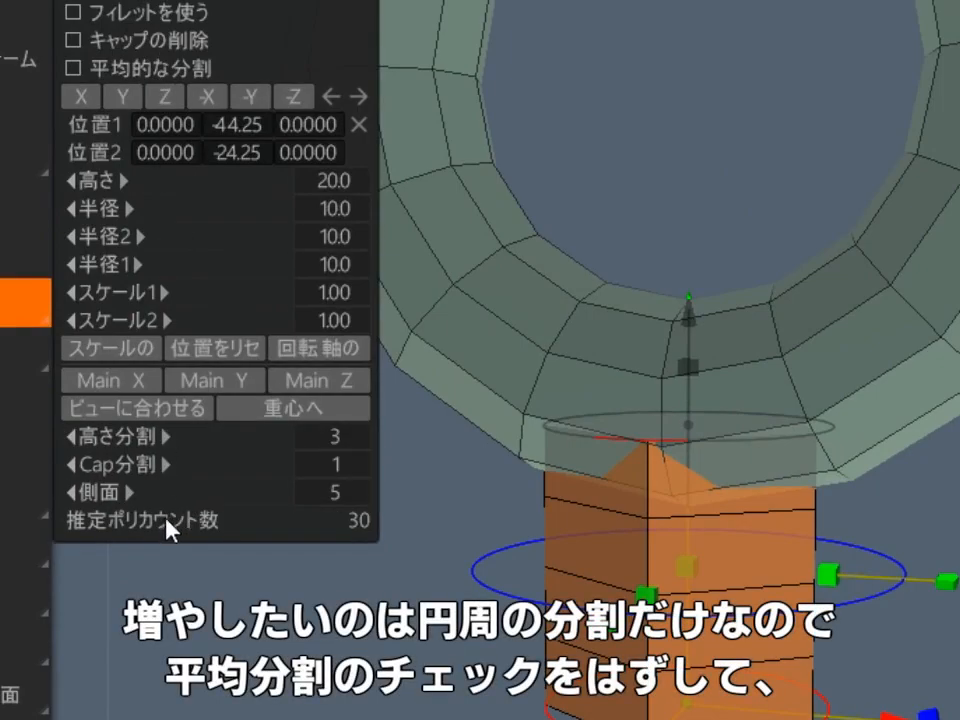
drag(153, 495, 242, 501)
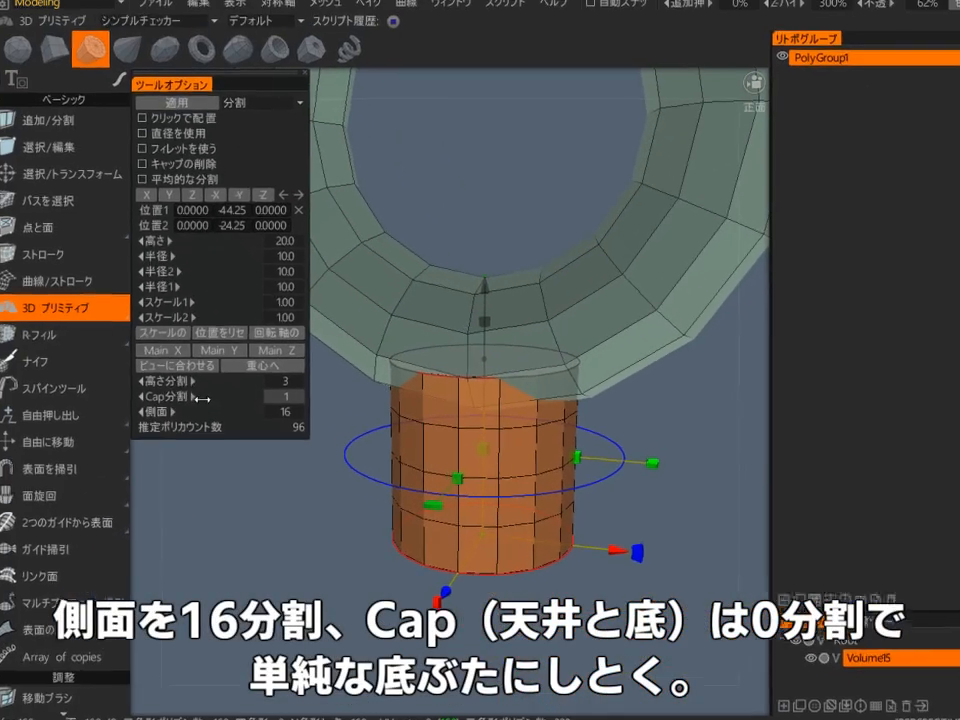
drag(135, 464, 130, 464)
drag(257, 514, 280, 372)
drag(276, 495, 205, 422)
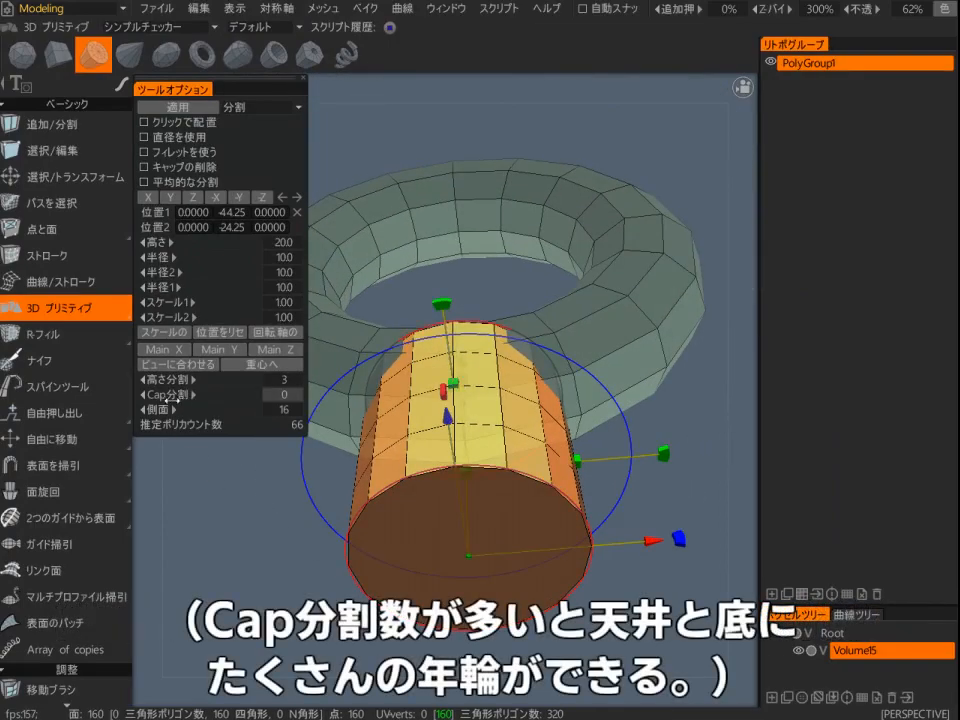
drag(246, 520, 252, 432)
drag(183, 394, 170, 396)
- Set the cylinder's height divisions (高さ分割) to 0
drag(256, 496, 300, 575)
drag(368, 492, 381, 547)
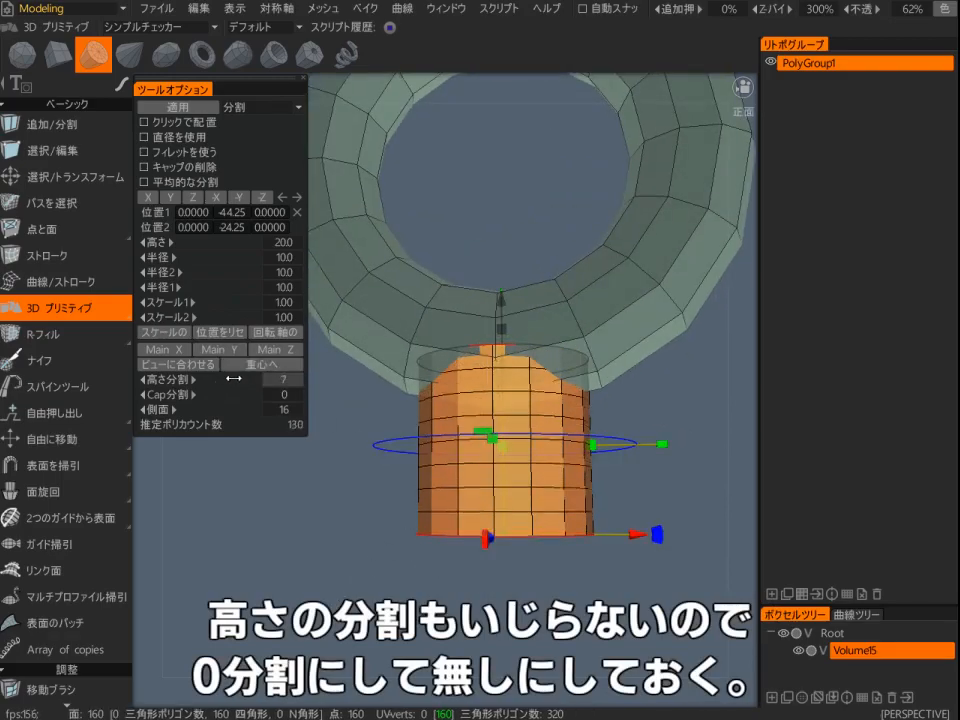
alt+drag(337, 530, 549, 446)
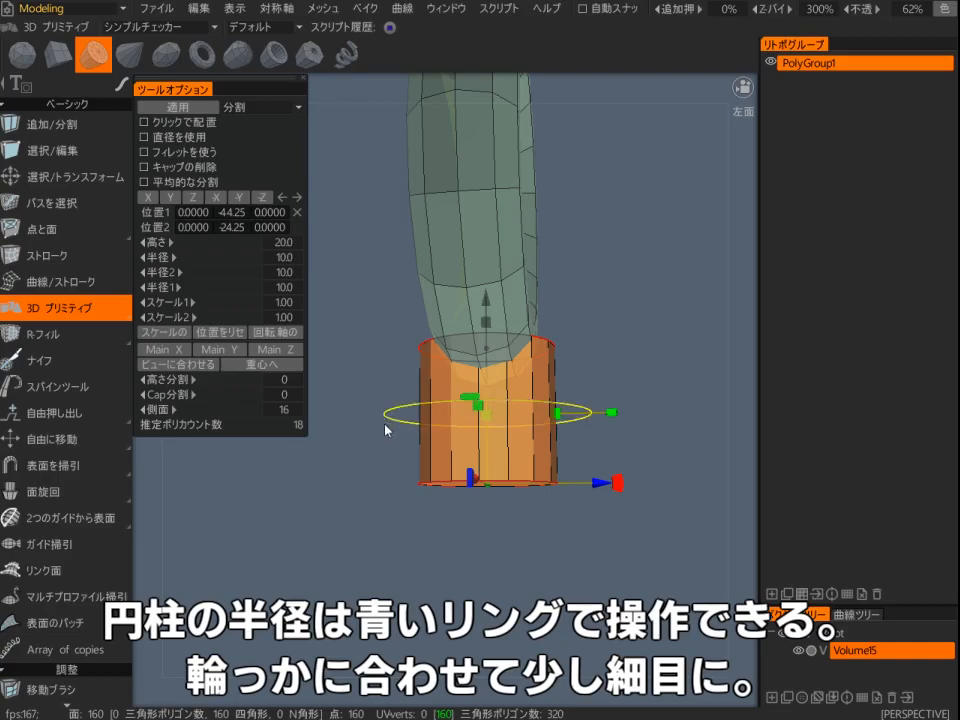
- Shrink the cylinder to a radius of about 5.94 and a height of about 16.8, overlapping the ring's lower edge
drag(388, 418, 404, 418)
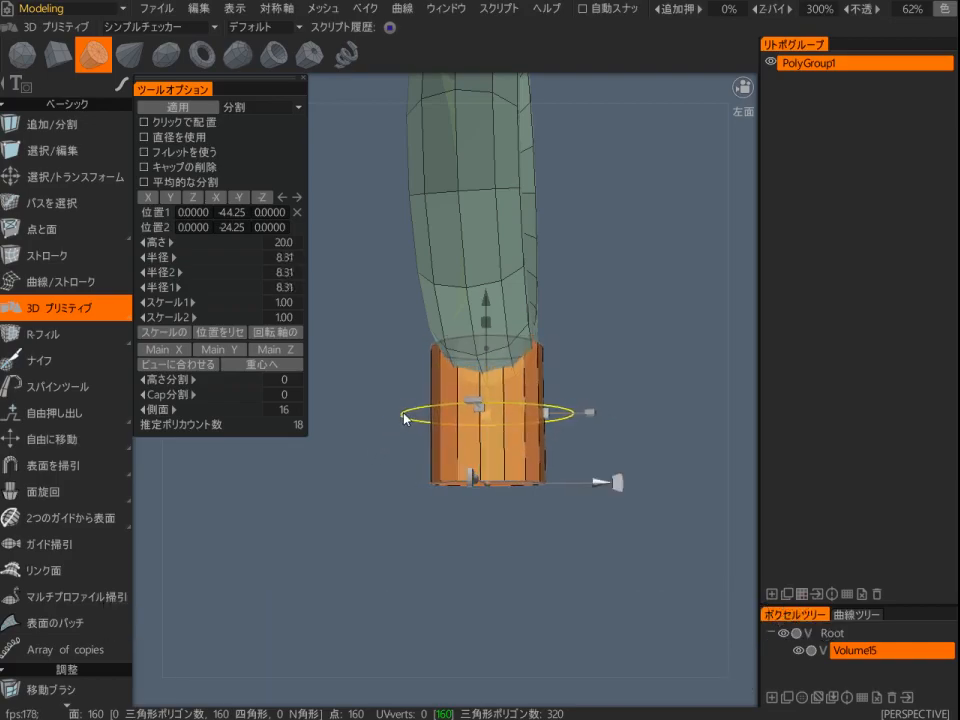
alt+drag(439, 490, 390, 540)
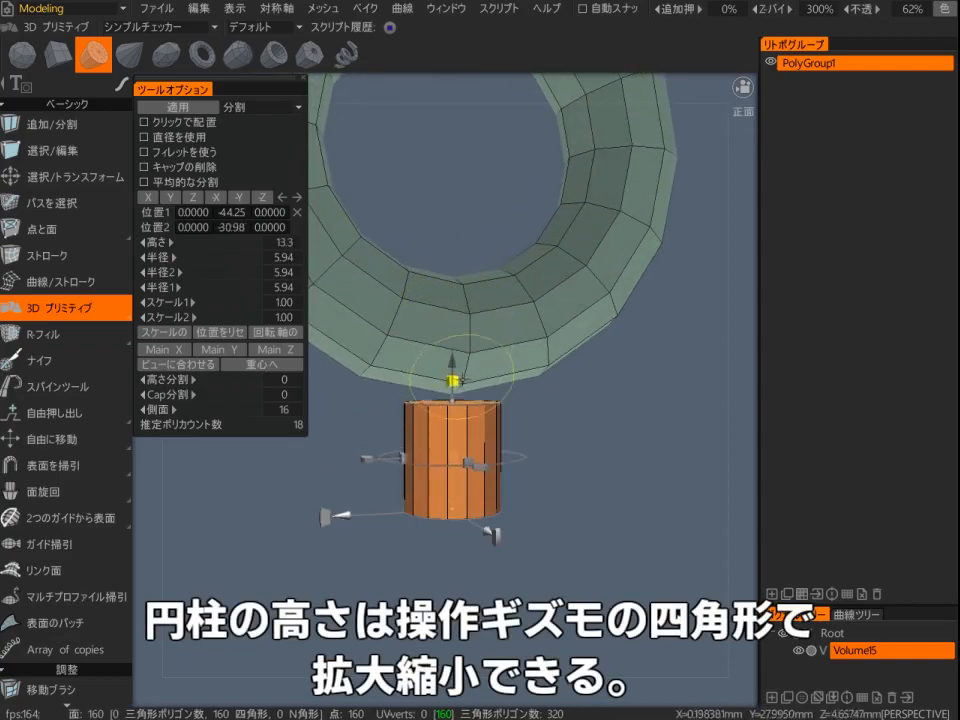
mouse_move(470, 403)
mouse_down()
mouse_move(476, 311)
mouse_move(483, 405)
mouse_up()
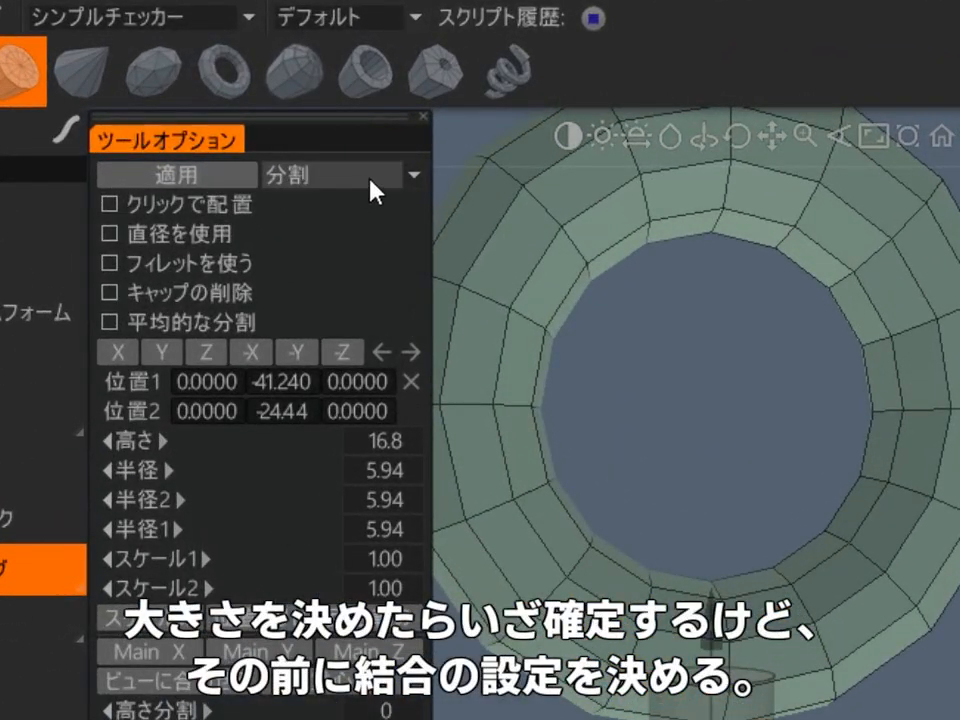
- Apply the cylinder in Add (加算) mode to merge it with the ring, inspect the joint and undo the merge
click(289, 122)
click(338, 212)
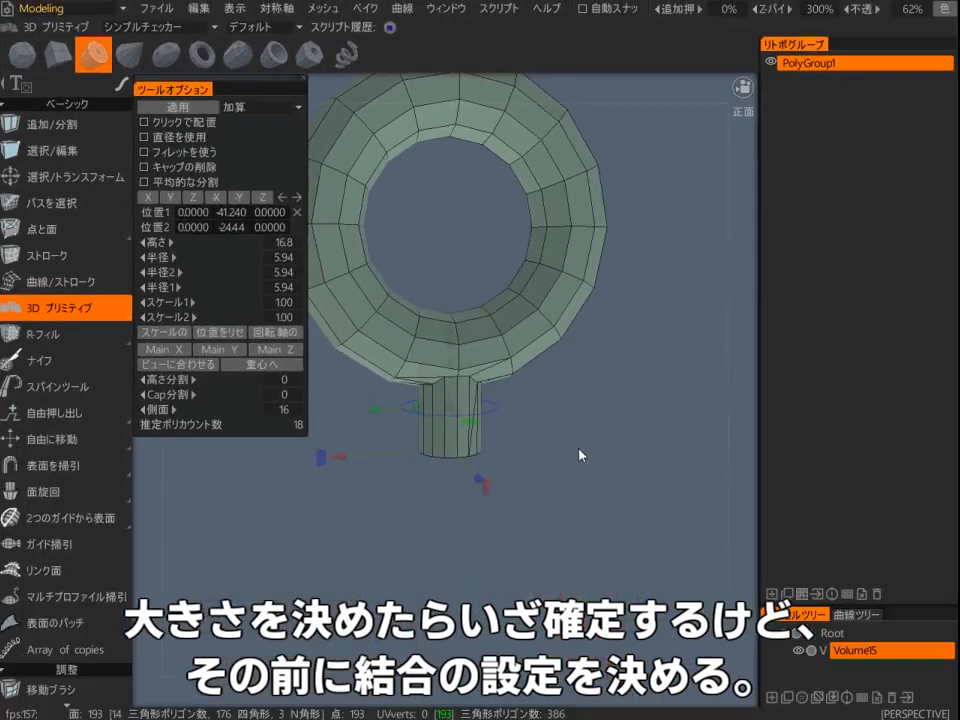
drag(579, 457, 573, 366)
scroll(573, 366, up, 5)
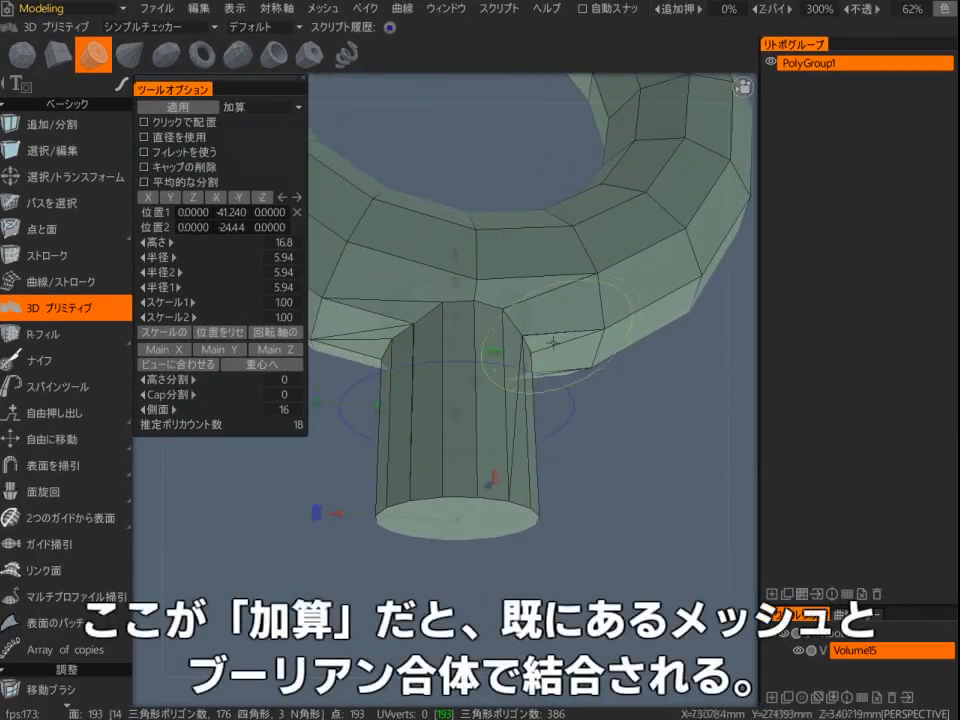
alt+drag(570, 425, 596, 527)
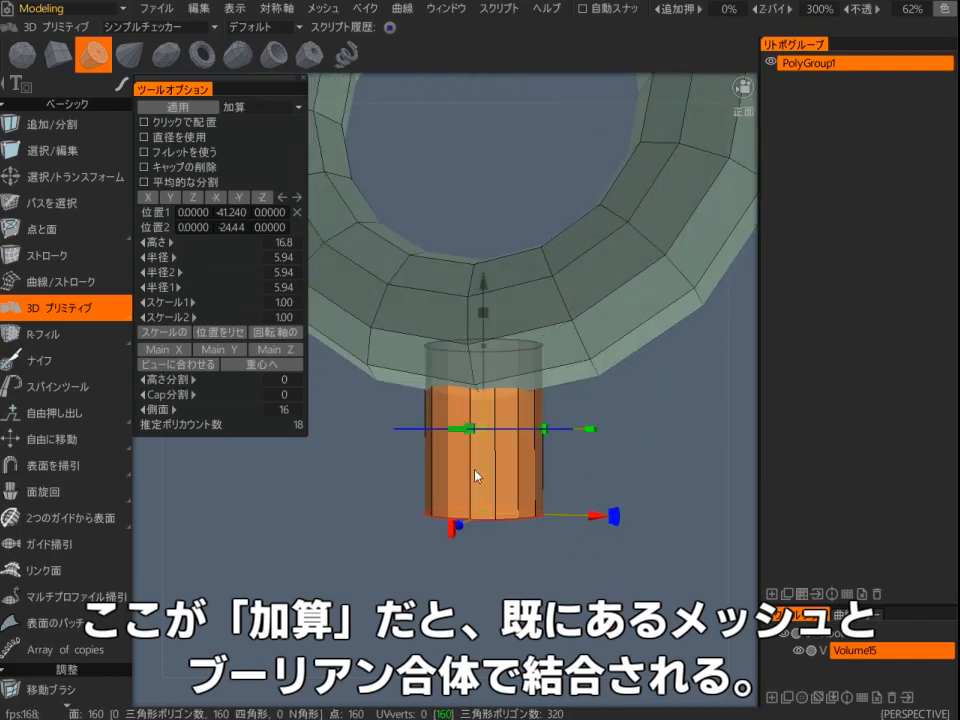
- Set the combine mode to Split (分割) and apply the cylinder as a separate mesh running into the ring
click(257, 106)
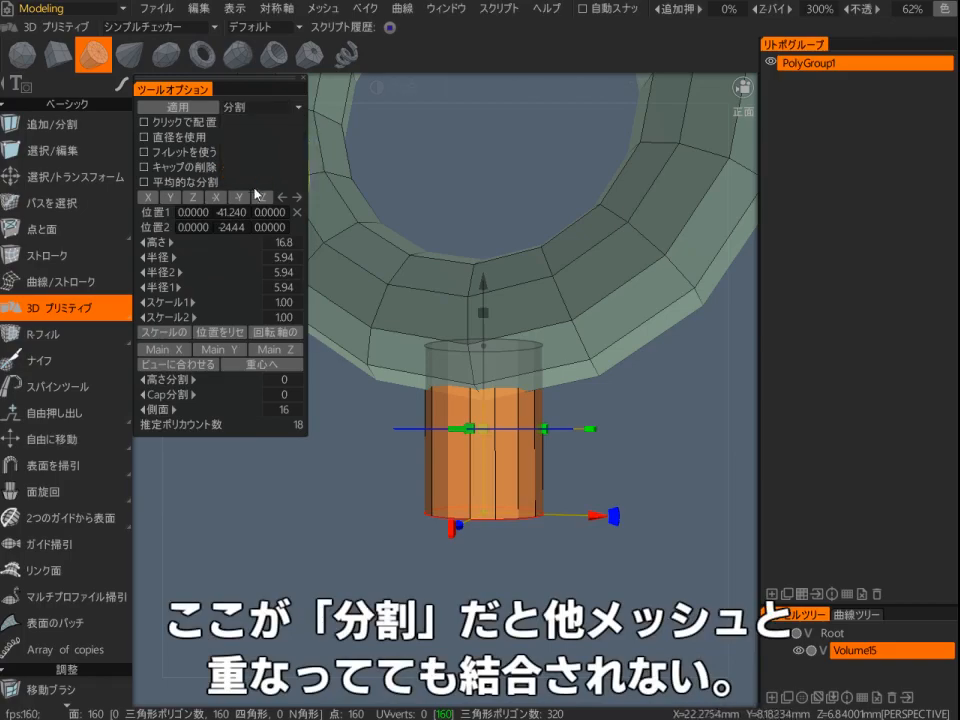
mouse_move(373, 568)
alt+mouse_down()
mouse_move(500, 595)
mouse_move(446, 594)
mouse_move(551, 551)
mouse_move(369, 559)
alt+mouse_up()
alt+right_drag(367, 554, 400, 556)
alt+middle_drag(401, 556, 390, 580)
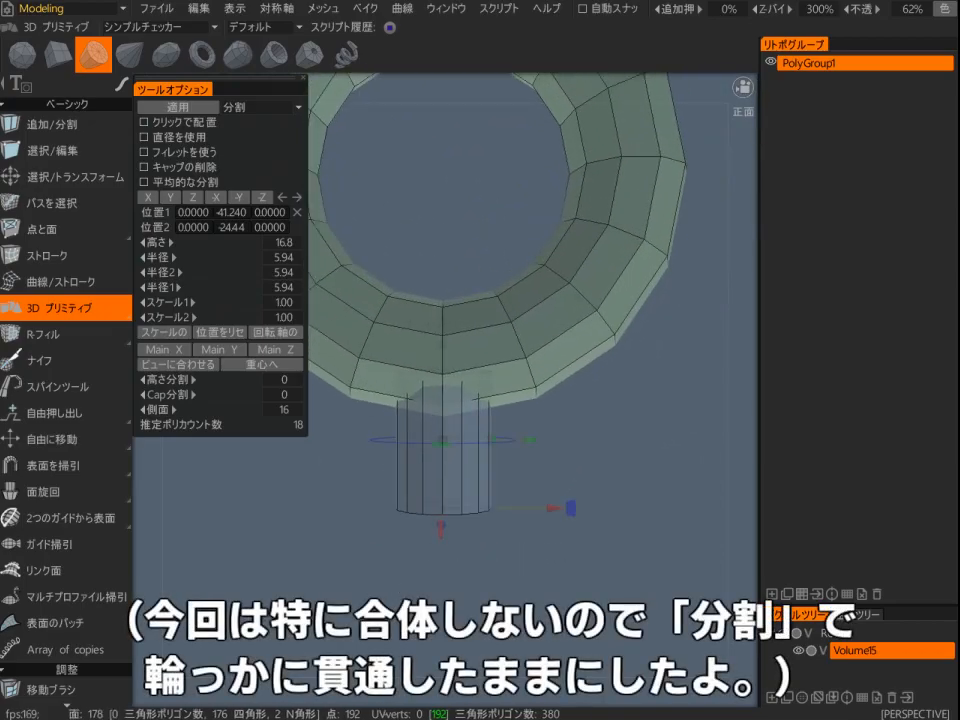
- Activate Select/Edit (選択/編集) in face mode and select the cylinder's bottom face
key(space)
key(2)
alt+drag(437, 614, 537, 520)
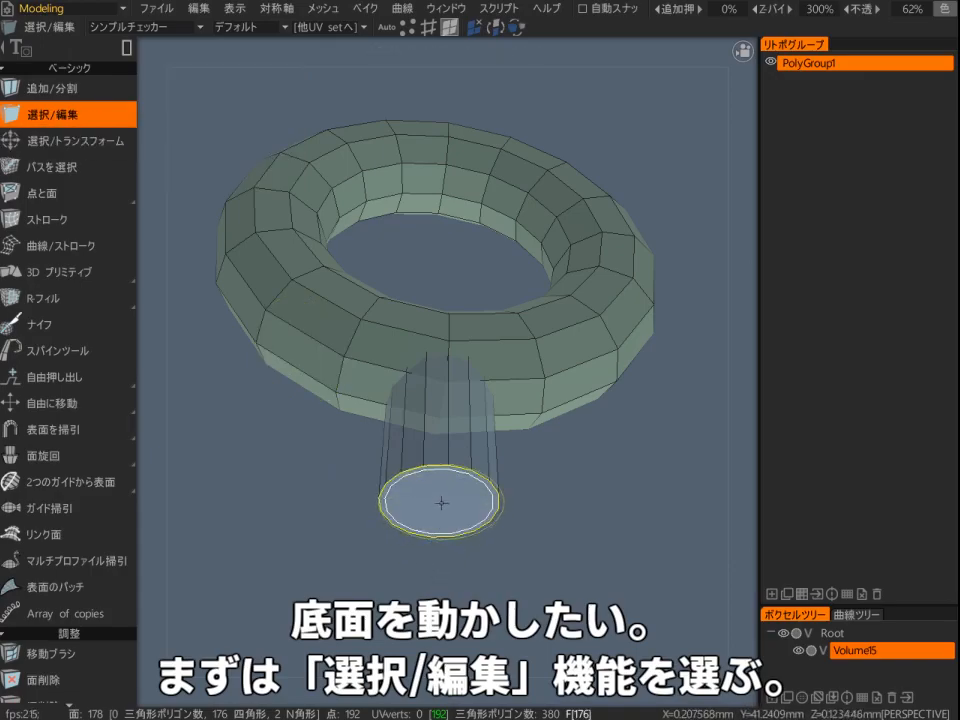
click(449, 27)
click(449, 502)
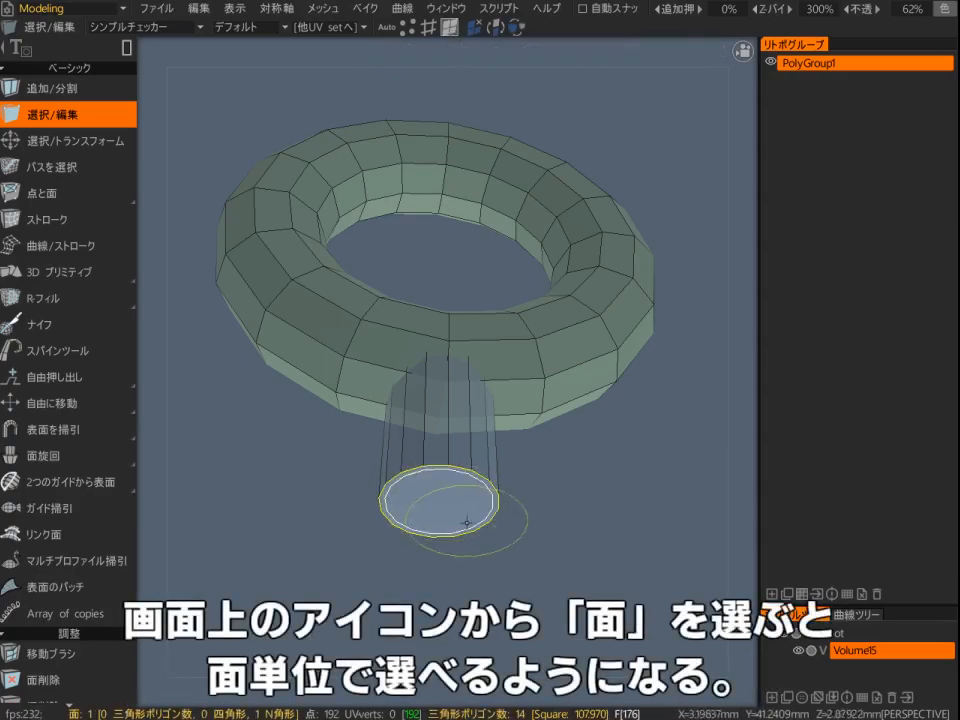
mouse_move(575, 504)
mouse_down()
mouse_move(575, 532)
mouse_move(573, 520)
mouse_up()
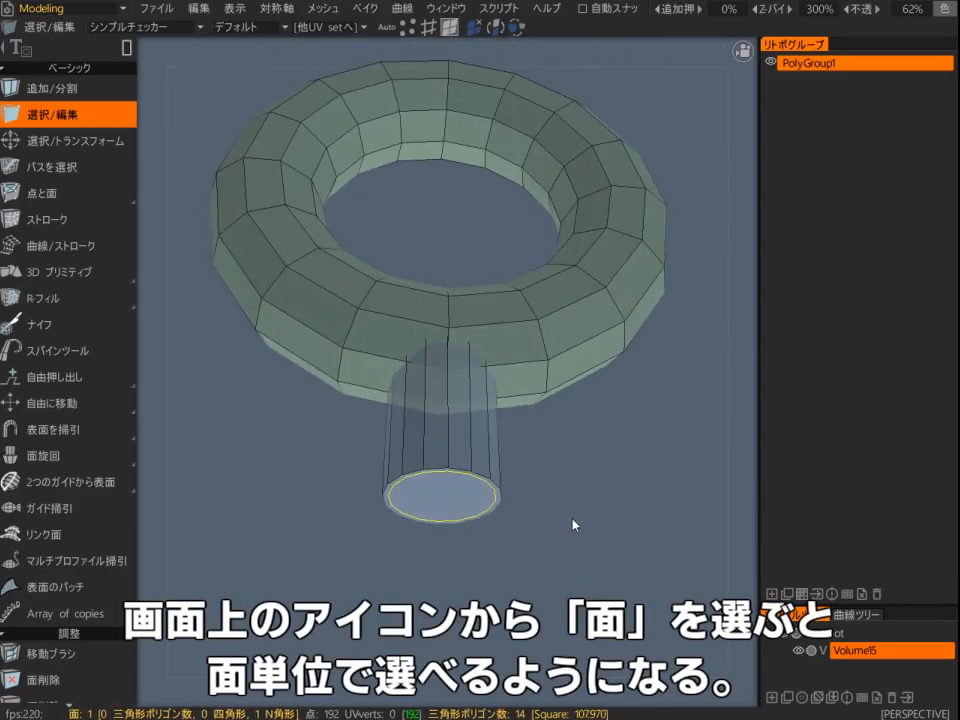
- Shorten the cylinder by moving its selected bottom face up to Y about -31.27 with Transform (変形)
key(space)
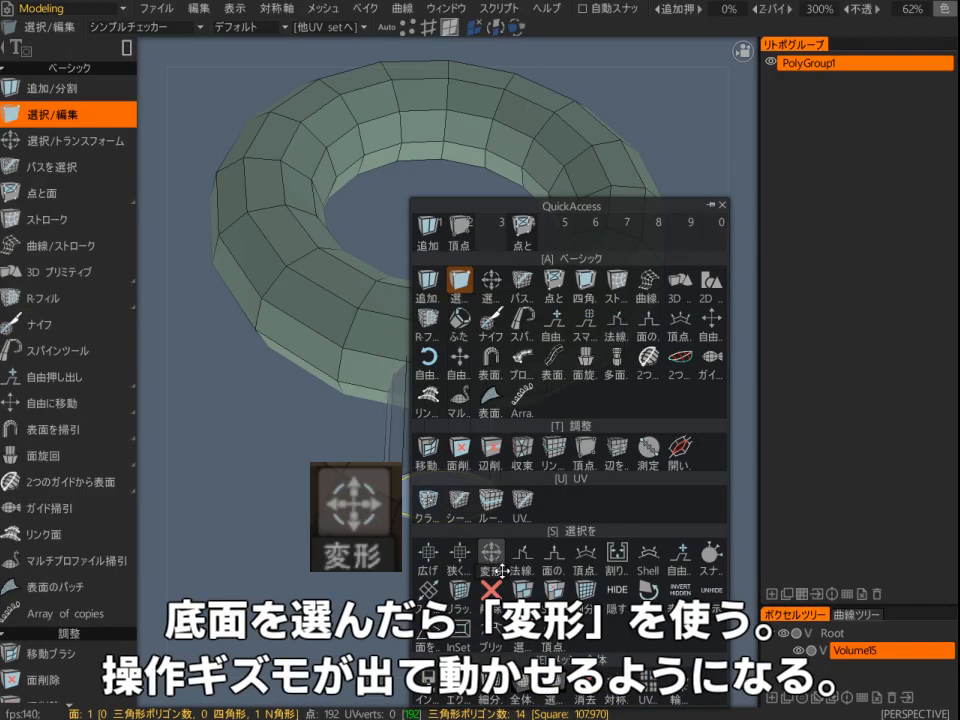
click(505, 568)
alt+drag(384, 389, 519, 562)
drag(462, 554, 475, 522)
mouse_move(320, 502)
mouse_down()
mouse_move(342, 502)
mouse_move(316, 503)
mouse_up()
key(ctrl+z)
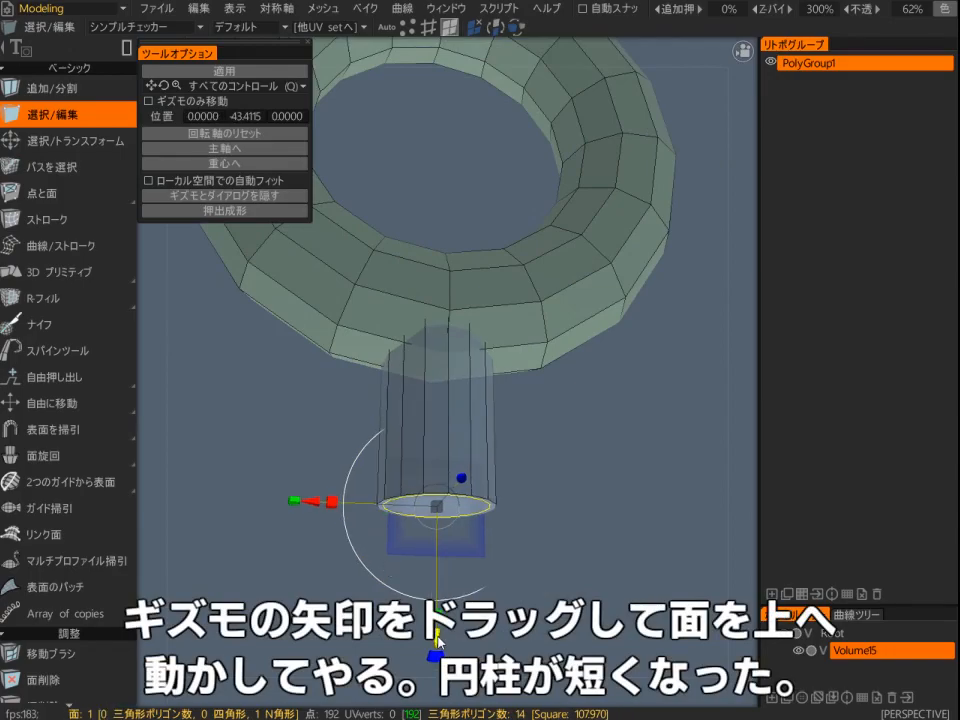
drag(448, 588, 576, 453)
- Extrude the cylinder's bottom face with Free Extrude (自由押し出し) and scale the new face outward beyond the rod's width
key(space)
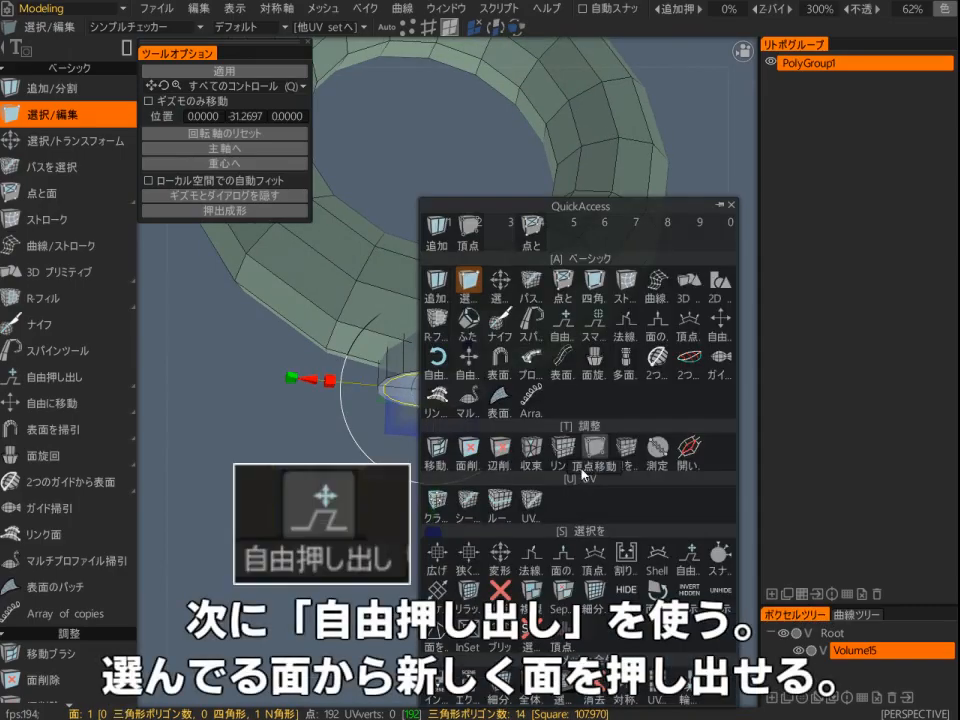
click(694, 560)
alt+drag(650, 462, 644, 475)
drag(436, 381, 461, 381)
alt+drag(580, 410, 596, 375)
- Free Extrude the widened face down to Y about -33.77, and extrude again with the new face shrunk back to the rod's width
key(space)
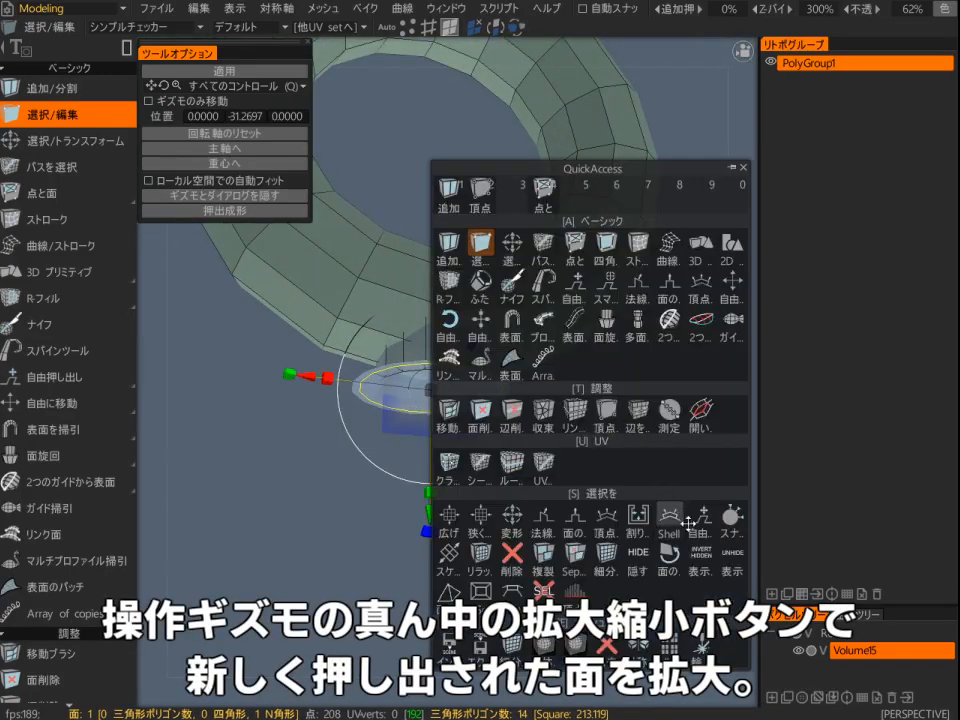
click(704, 521)
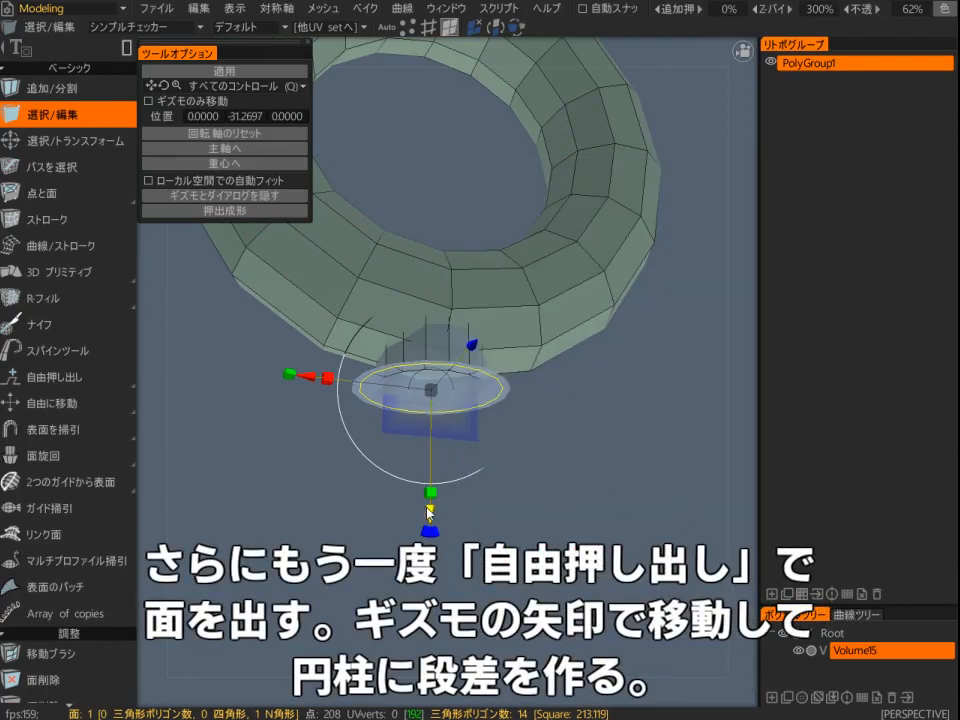
drag(430, 512, 433, 530)
mouse_move(583, 490)
alt+mouse_down()
mouse_move(588, 580)
mouse_move(597, 480)
alt+mouse_up()
middle_click(597, 485)
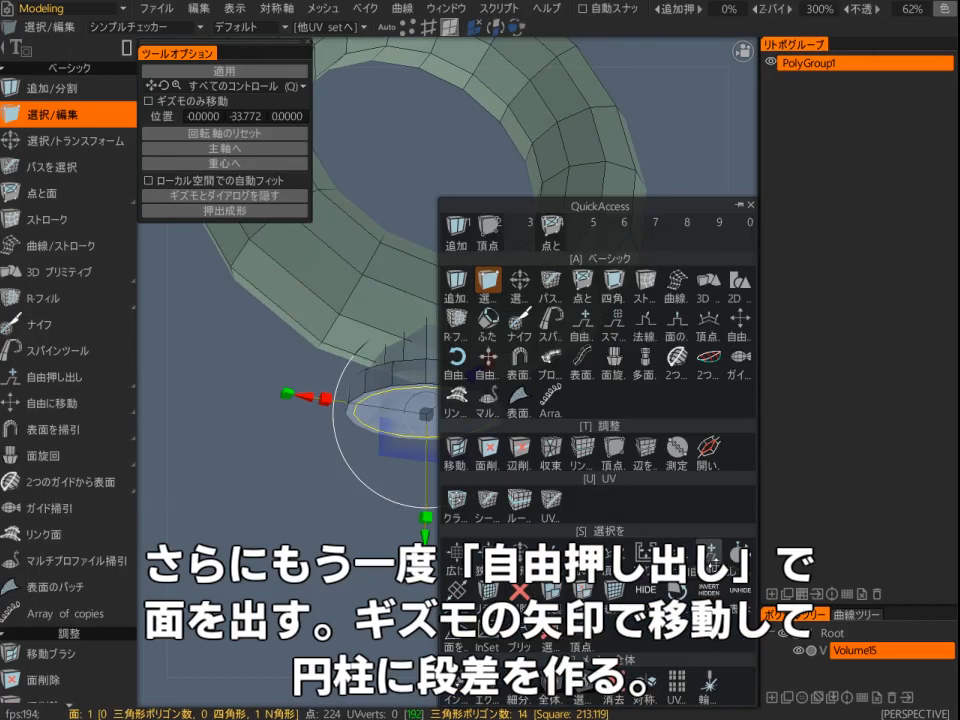
click(715, 556)
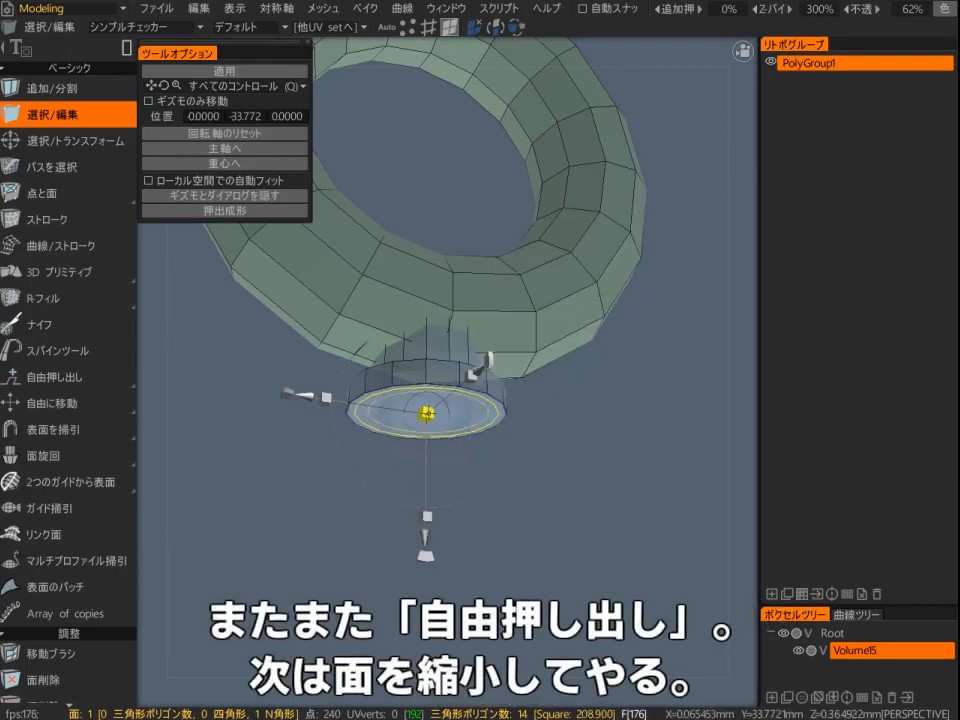
- Free Extrude the shrunken face down to Y about -42.91 to extend the rod below its collar, and leave the selection tool
middle_click(612, 507)
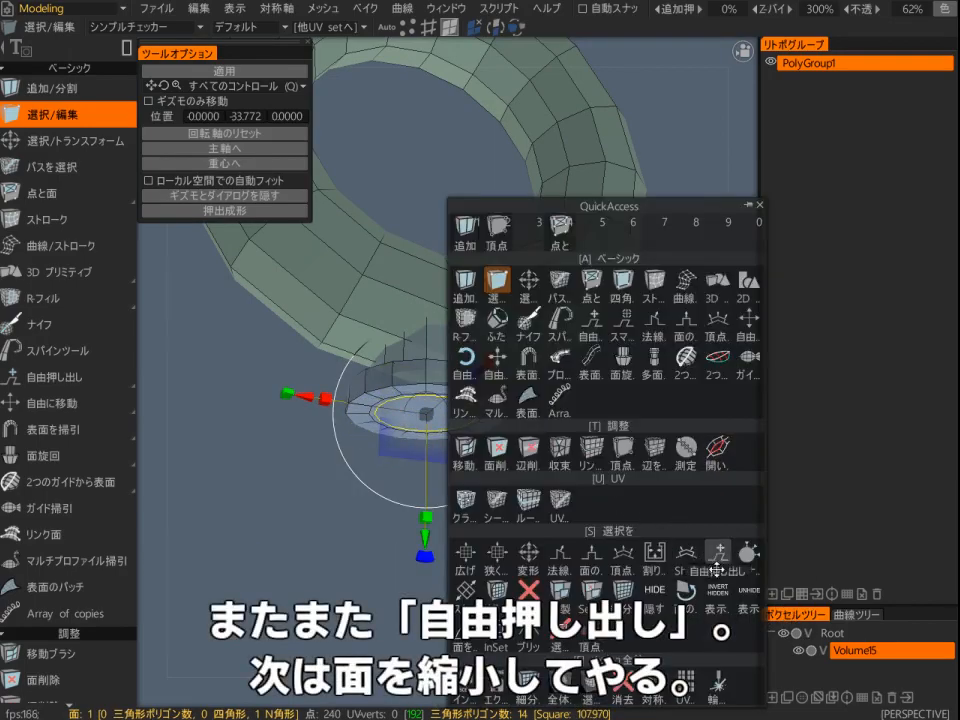
click(720, 556)
drag(426, 520, 424, 649)
alt+drag(534, 534, 538, 521)
drag(444, 618, 444, 613)
alt+right_drag(556, 466, 510, 546)
alt+drag(510, 546, 489, 564)
alt+right_drag(489, 564, 538, 497)
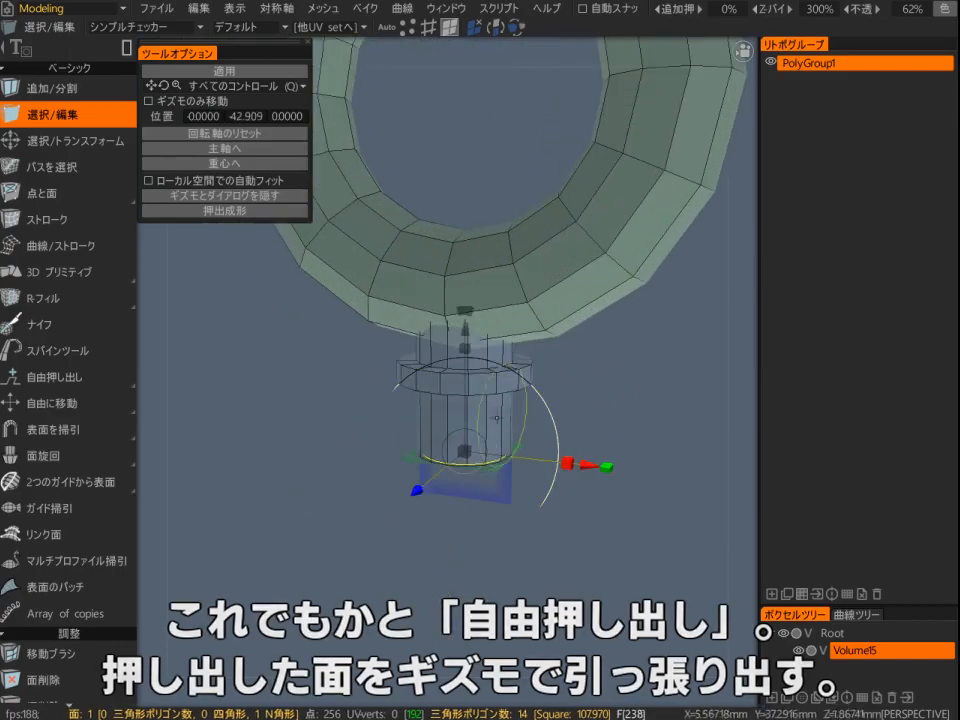
alt+drag(343, 551, 602, 505)
key(space)
key(2)
alt+middle_drag(541, 414, 537, 470)
alt+right_drag(537, 470, 565, 477)
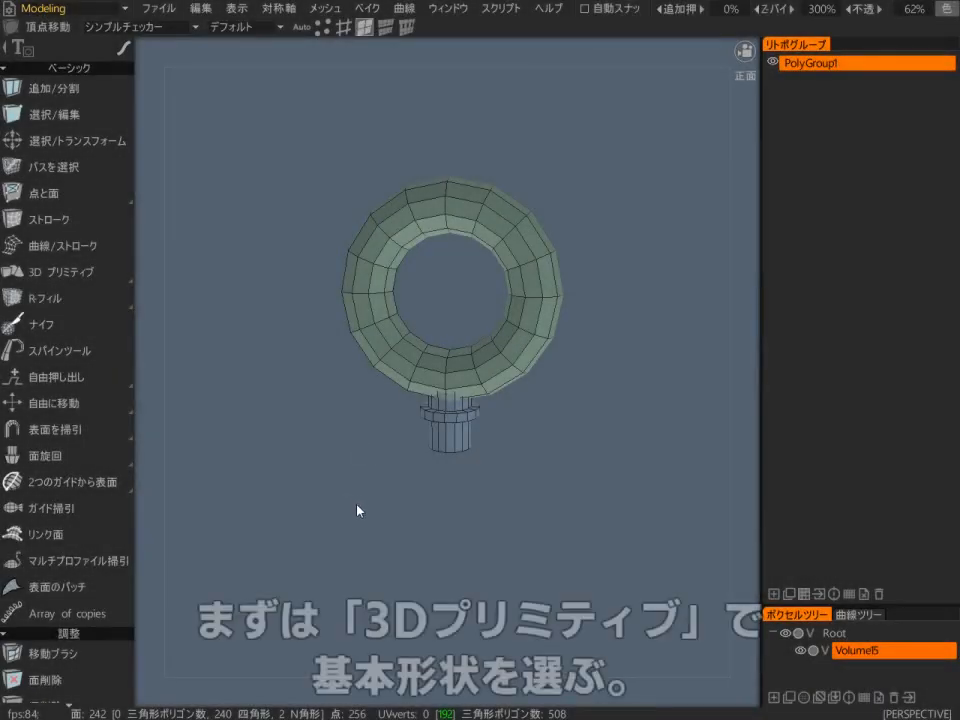
- Start a cube with 3D Primitive (3Dプリミティブ) and set its even subdivision (平均的な分割) count to 0
key(space)
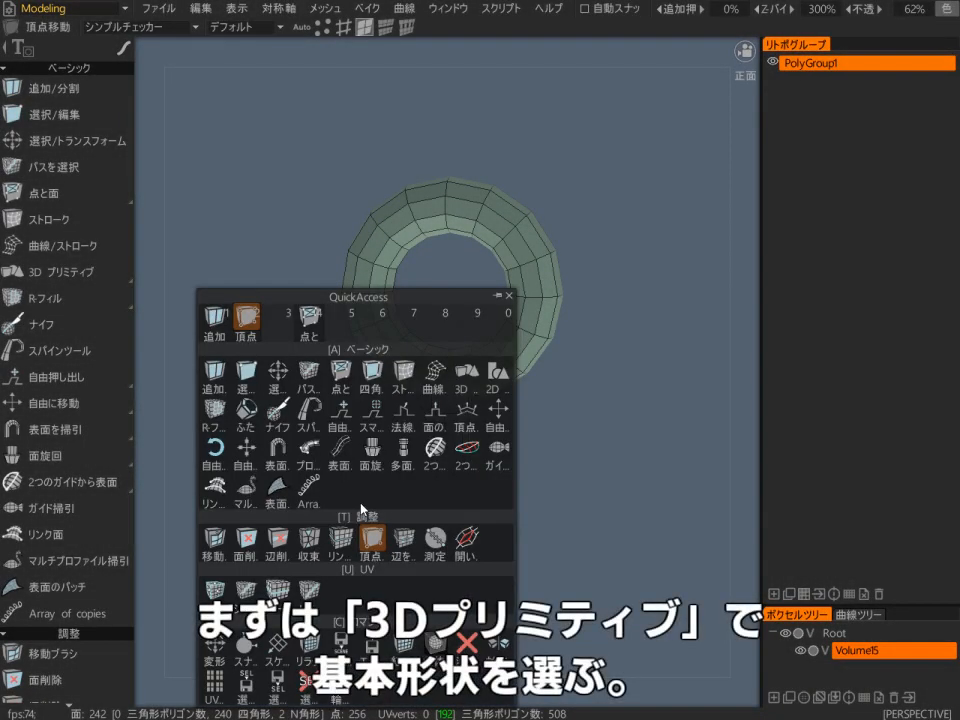
click(469, 366)
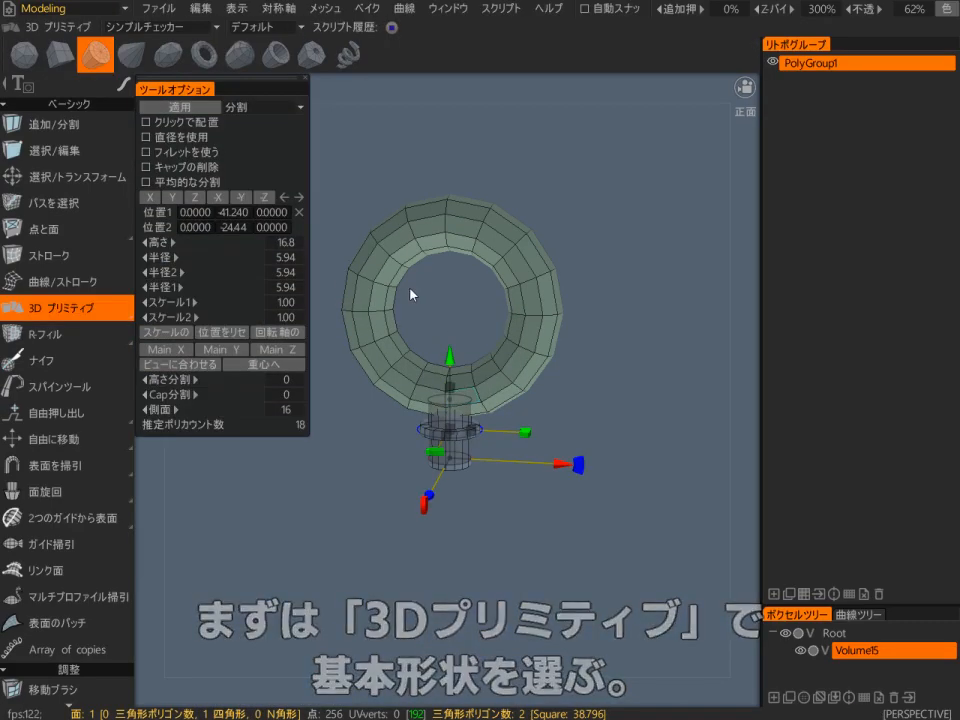
click(62, 55)
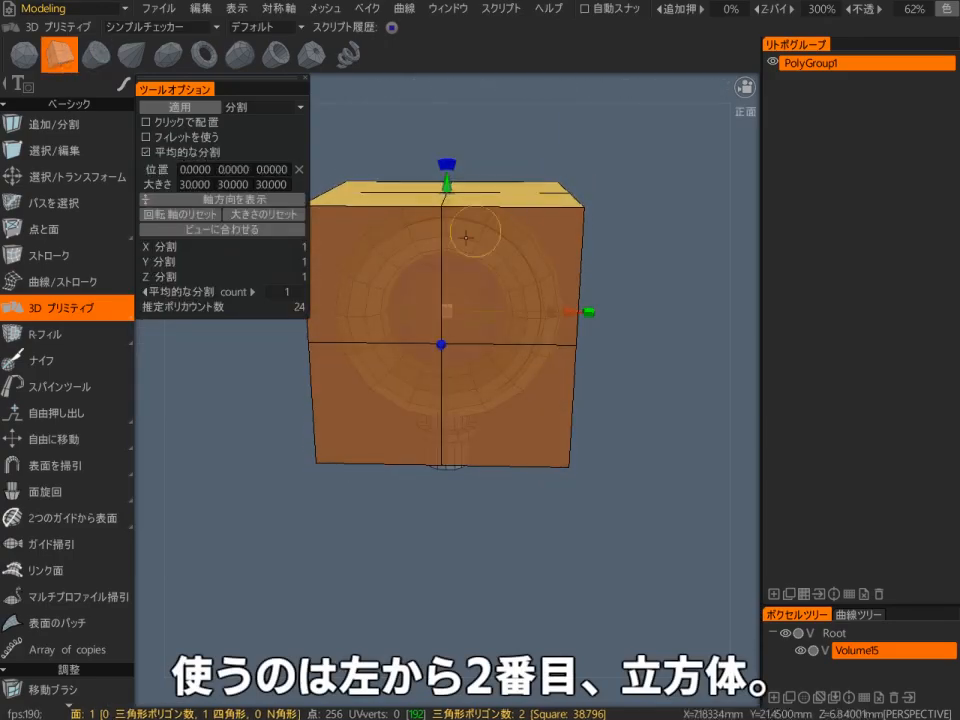
drag(210, 292, 183, 291)
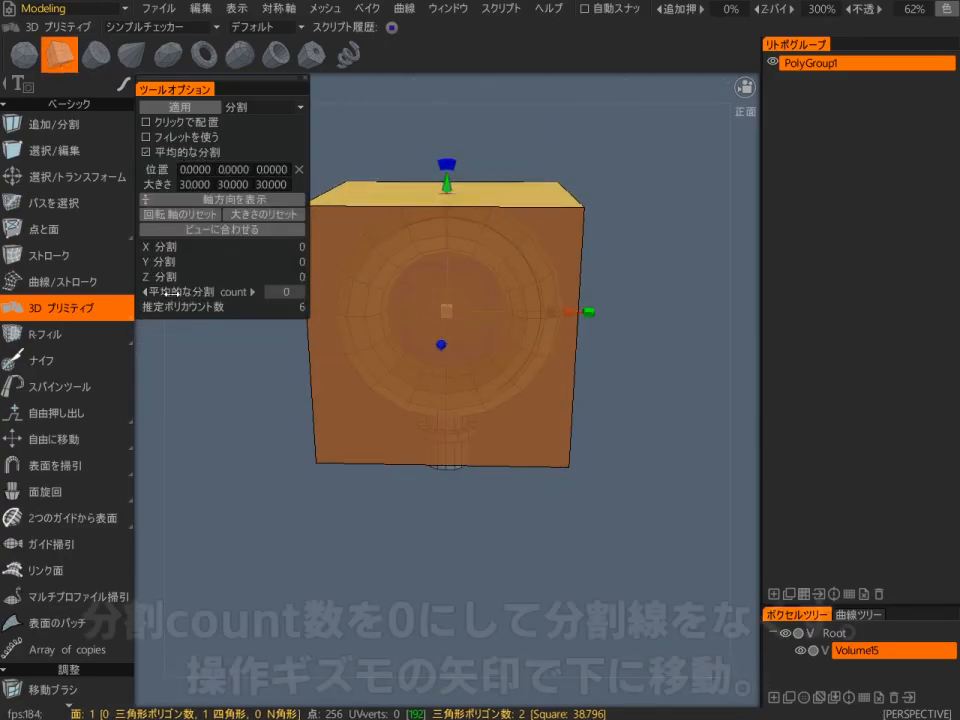
- Flatten the cube into a plate about 19.13 × 2.06 × 19.13 under the rod at Y about -43.88 and apply it
drag(456, 188, 500, 436)
drag(552, 415, 557, 344)
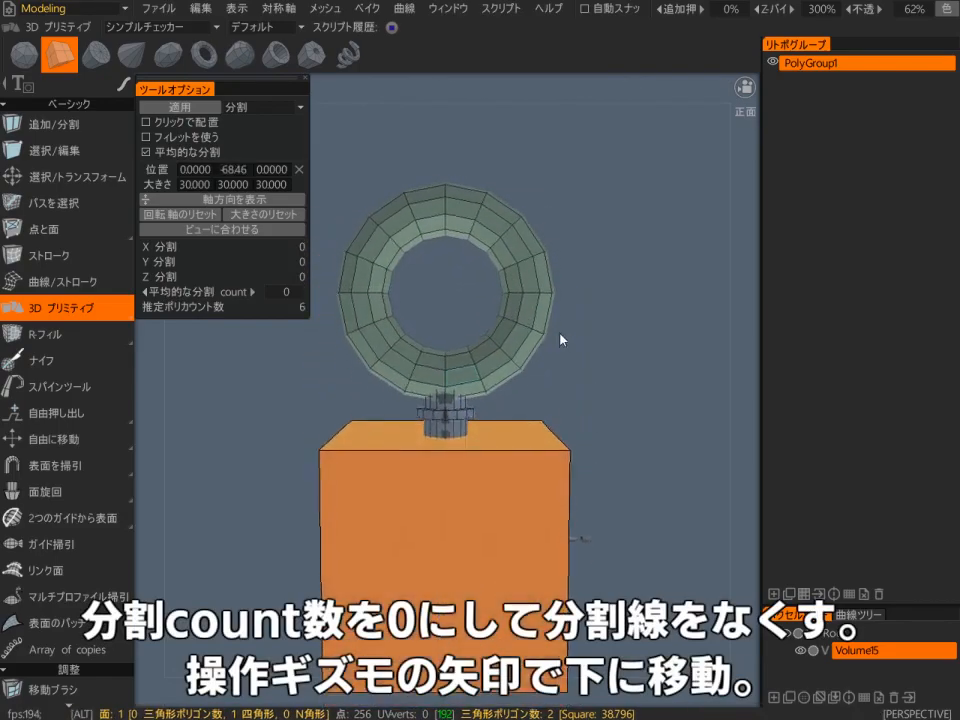
middle_drag(557, 344, 557, 292)
mouse_move(445, 503)
mouse_down()
mouse_move(403, 510)
mouse_move(432, 500)
mouse_up()
drag(447, 390, 475, 482)
drag(452, 376, 467, 295)
mouse_move(540, 490)
alt+mouse_down()
mouse_move(418, 589)
mouse_move(535, 500)
alt+mouse_up()
alt+right_drag(535, 500, 535, 400)
mouse_move(450, 325)
mouse_down()
mouse_move(450, 345)
mouse_move(449, 311)
mouse_up()
alt+right_drag(450, 420, 420, 520)
alt+drag(420, 520, 484, 527)
key(Return)
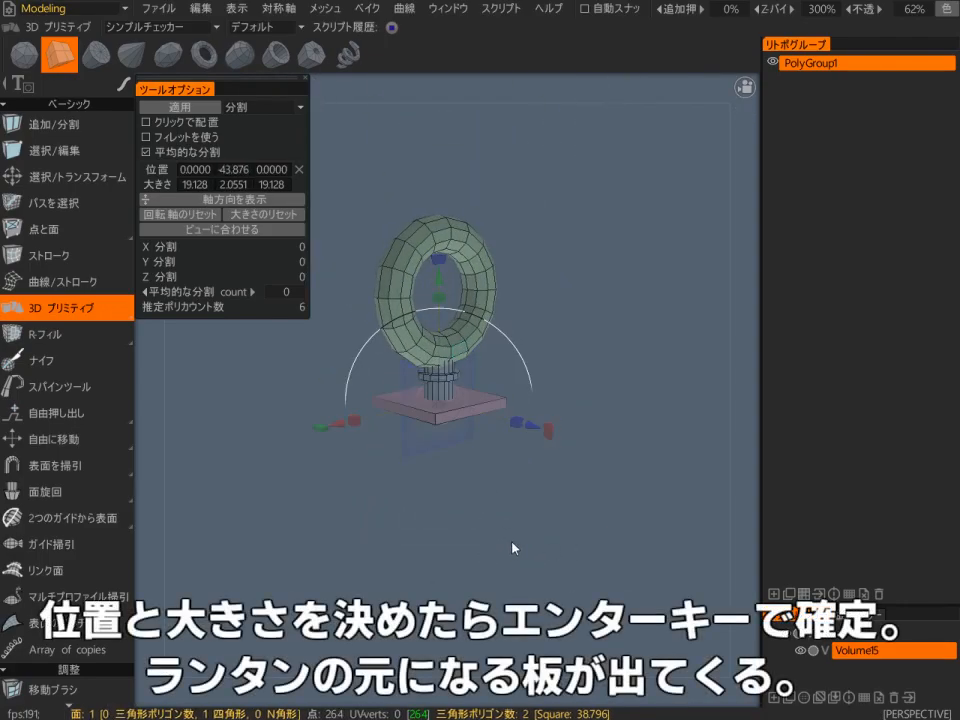
- Select the plate's bottom face with Select/Edit (選択/編集) in face mode
scroll(511, 549, up, 5)
alt+drag(508, 574, 439, 508)
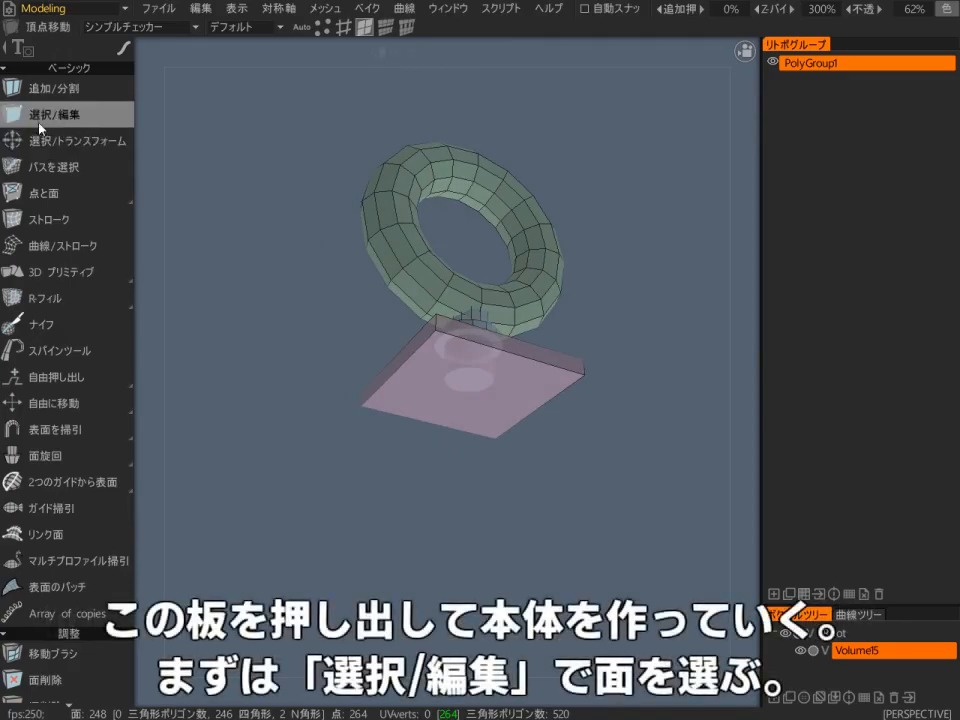
click(105, 115)
click(449, 412)
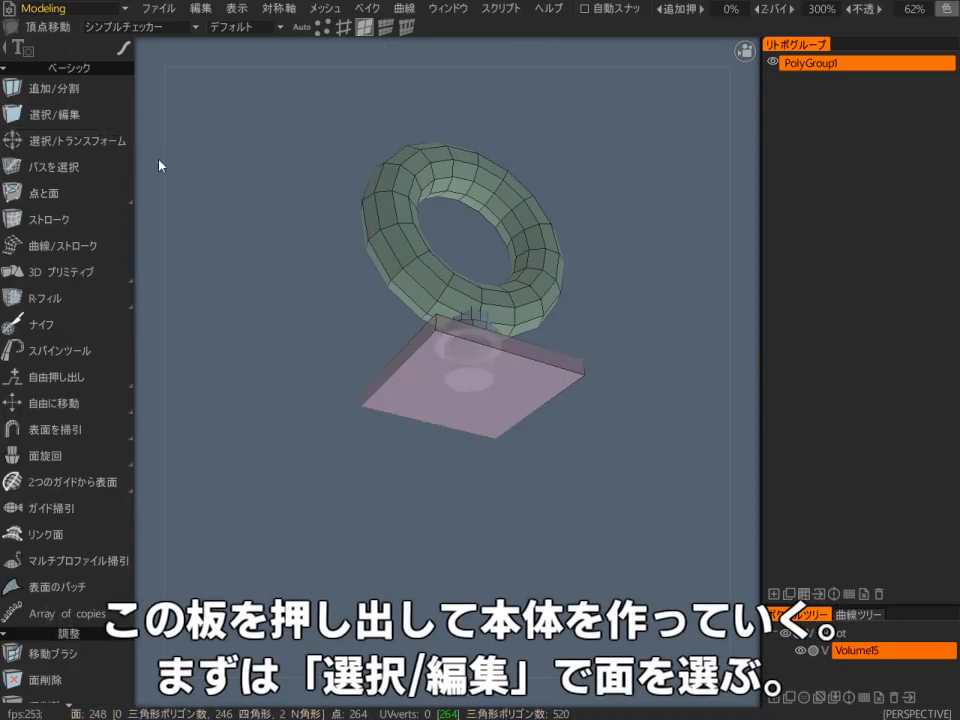
click(72, 114)
alt+drag(474, 510, 489, 540)
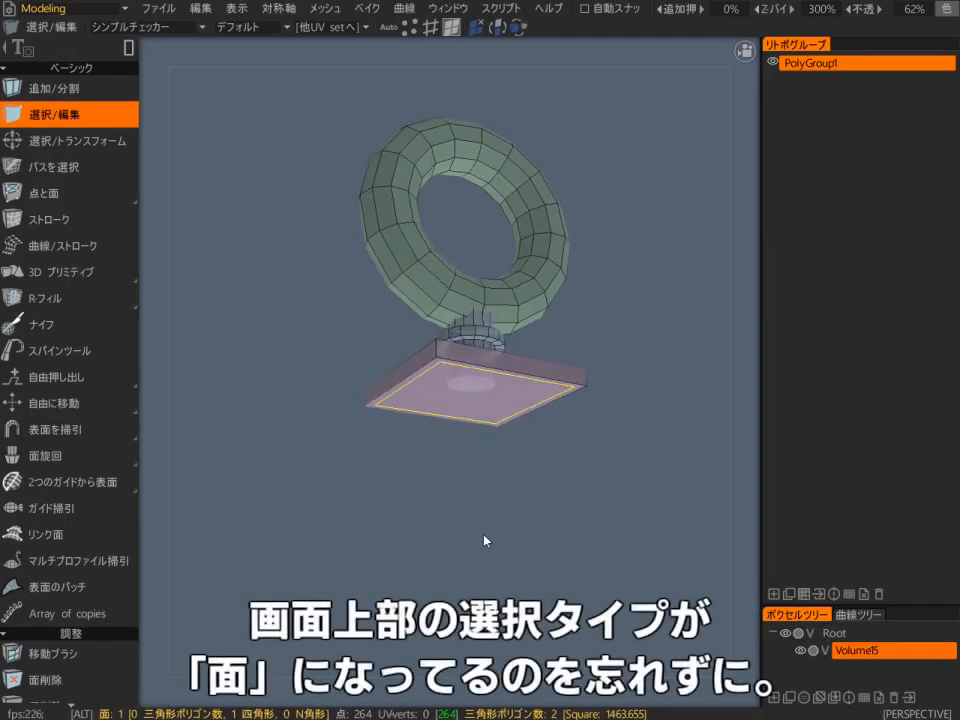
alt+drag(612, 245, 614, 333)
alt+drag(576, 515, 474, 526)
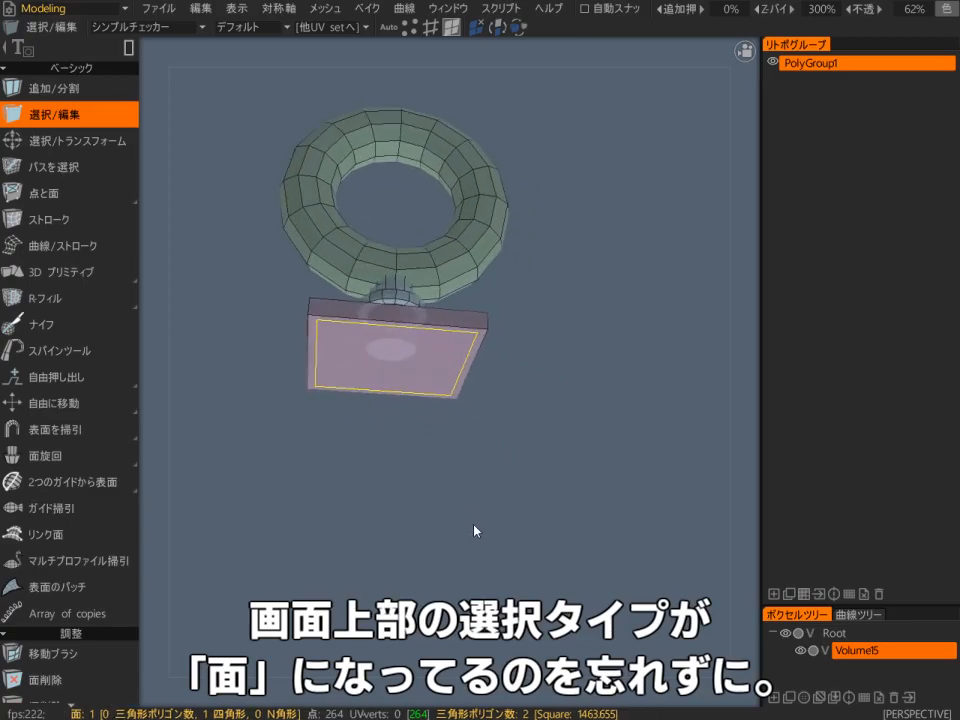
- Free Extrude (自由押し出し) the plate's bottom face and scale the new face slightly inward
scroll(115, 521, down, 10)
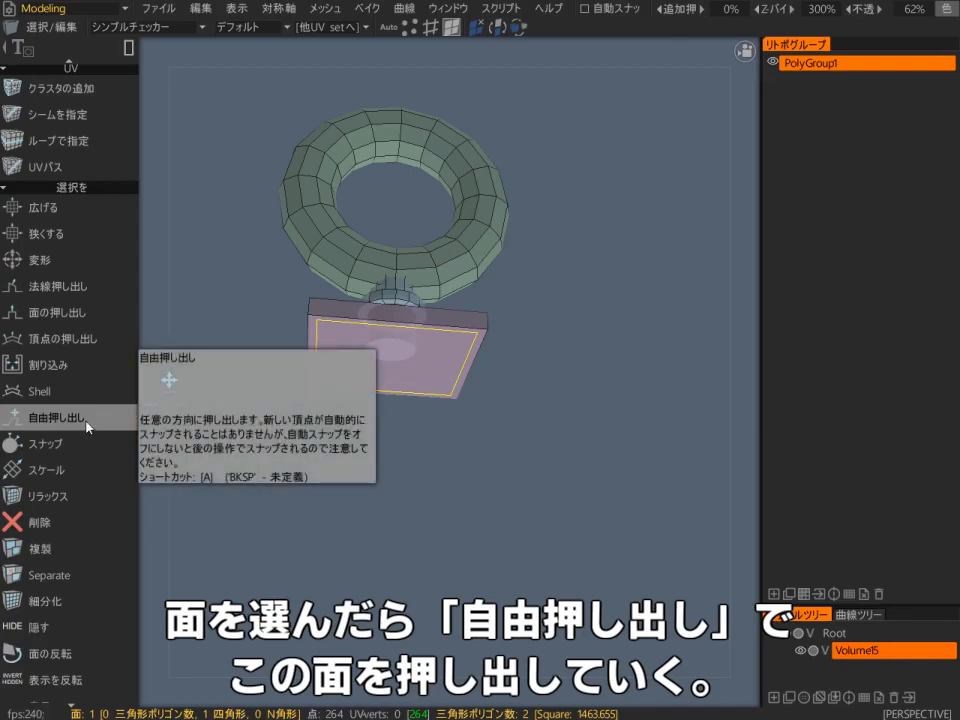
alt+drag(618, 333, 574, 387)
alt+right_drag(574, 387, 551, 402)
alt+drag(551, 402, 540, 384)
alt+right_drag(540, 384, 521, 342)
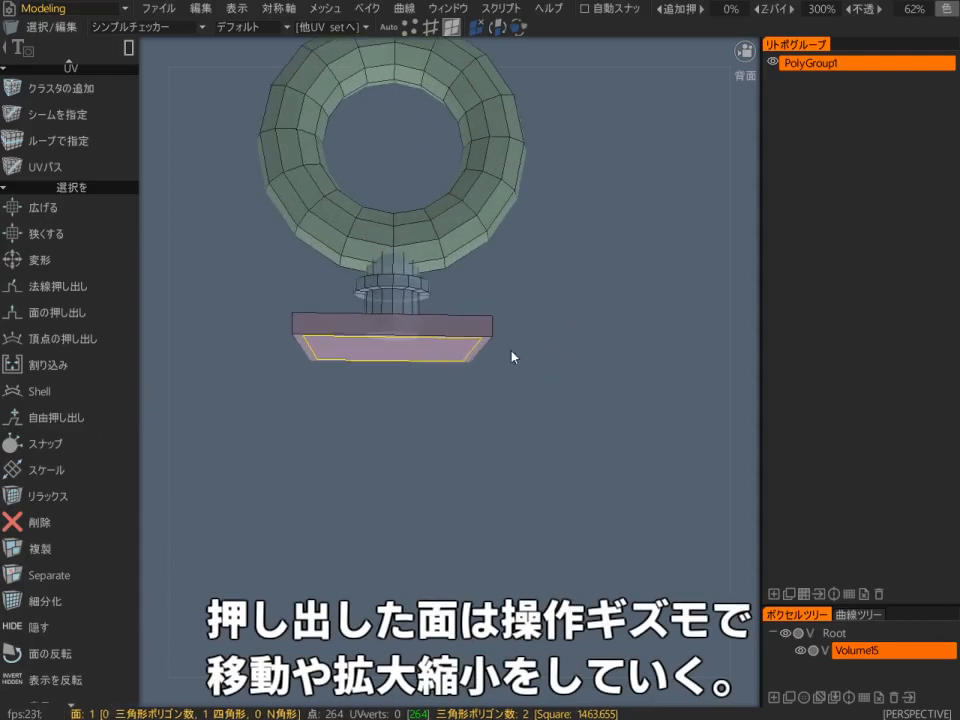
key(e)
drag(391, 349, 387, 351)
- Free Extrude the inset face down to Y about -64.11 and scale it far outward to form a sloping roof
key(e)
drag(391, 483, 395, 568)
scroll(514, 478, down, 3)
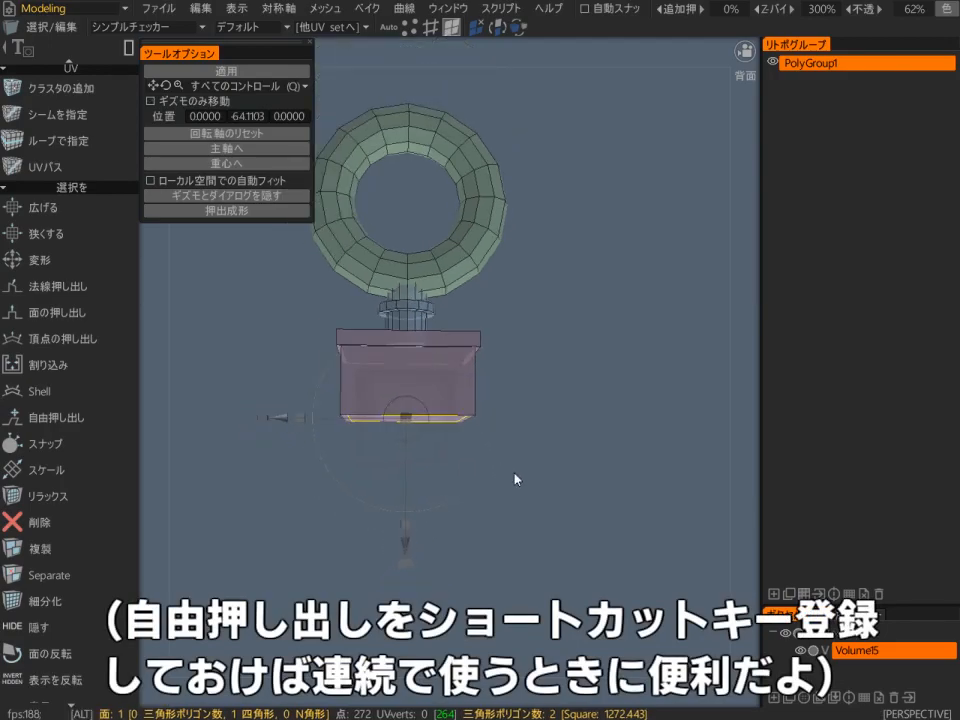
drag(514, 478, 512, 512)
drag(406, 423, 484, 436)
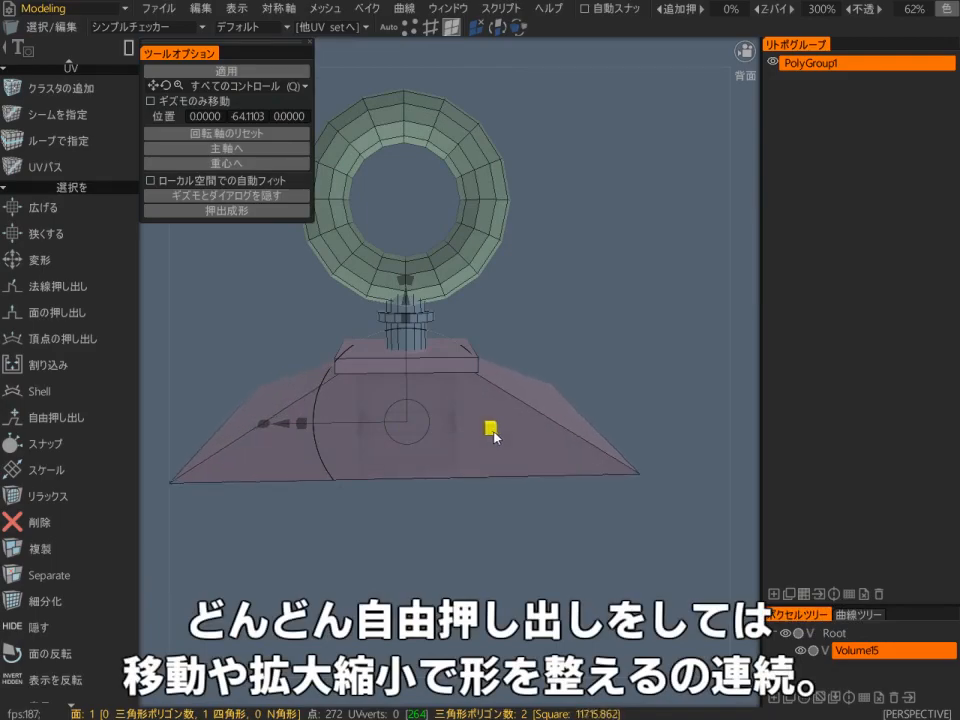
scroll(538, 333, down, 2)
mouse_move(538, 333)
mouse_down()
mouse_move(534, 276)
mouse_move(534, 313)
mouse_up()
scroll(535, 291, down, 3)
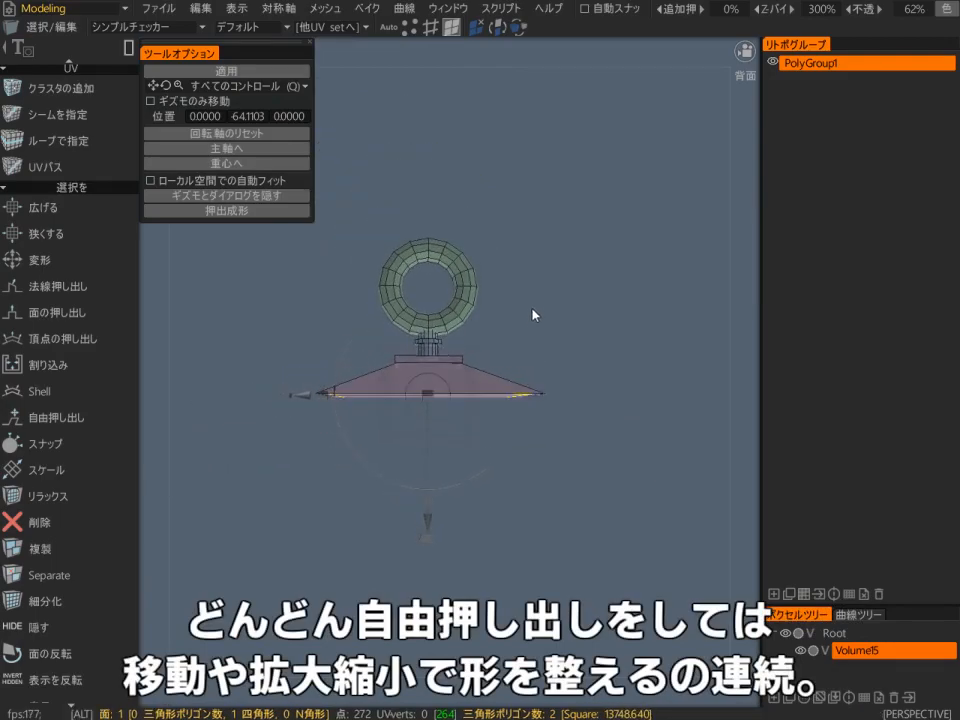
- Free Extrude the roof's bottom face slightly outward, extrude it again down to Y about -79.41 as the rim, and leave the selection tool
drag(535, 375, 538, 416)
key(e)
drag(428, 395, 435, 390)
drag(538, 290, 540, 248)
key(e)
drag(430, 531, 429, 551)
alt+drag(571, 337, 597, 378)
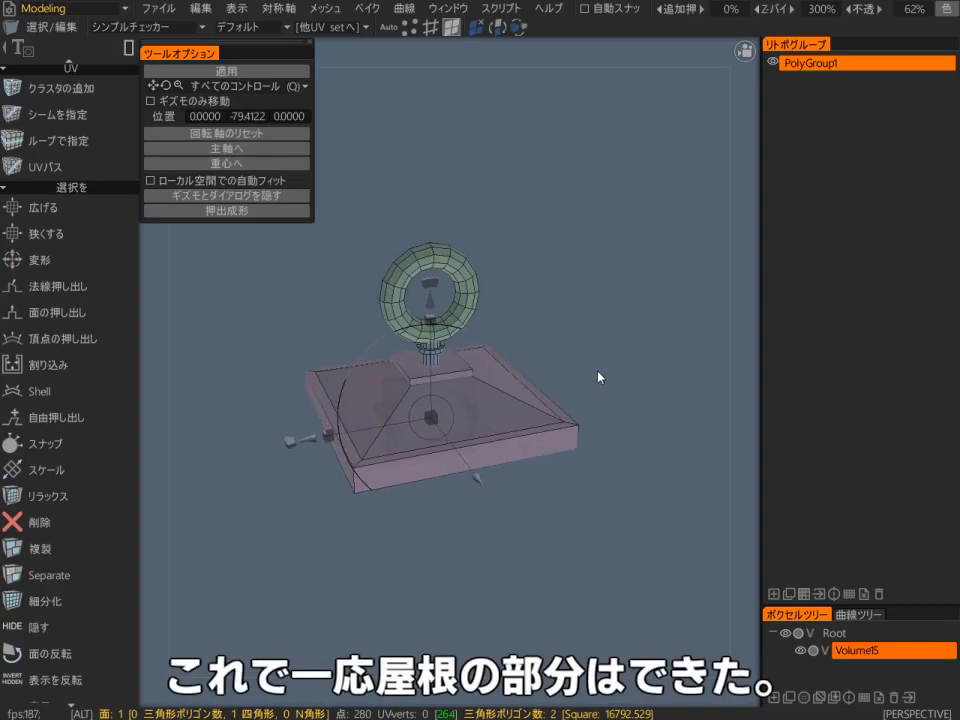
key(space)
click(558, 366)
- Select the vertices of the roof's lower rim with Select/Edit (選択/編集) in vertex mode
alt+drag(515, 382, 501, 553)
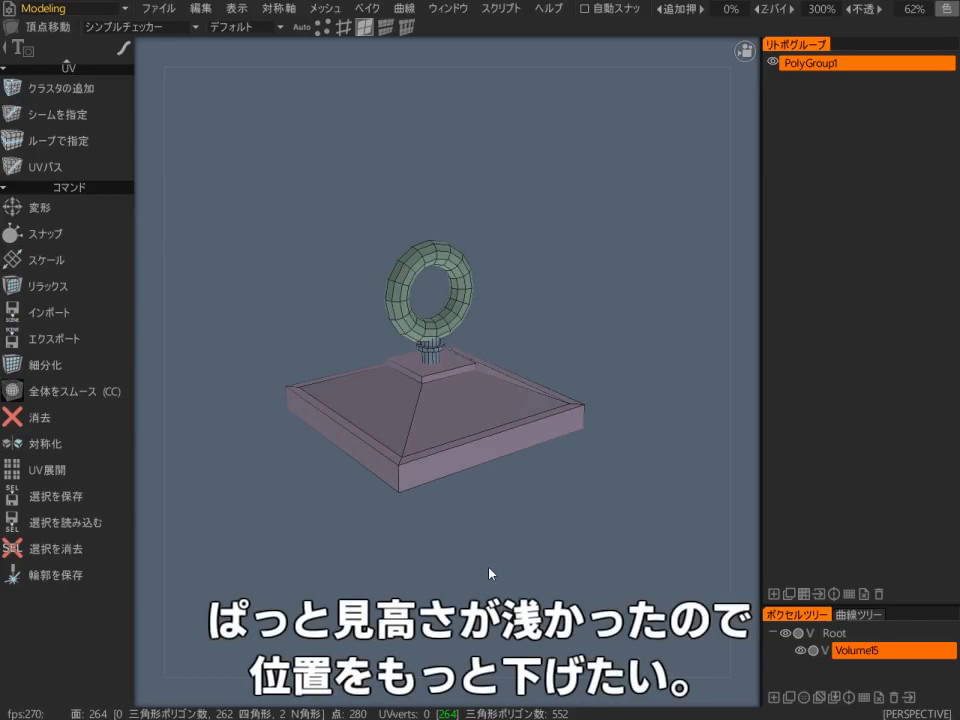
alt+drag(495, 583, 431, 571)
alt+right_drag(431, 571, 475, 563)
alt+drag(475, 563, 474, 521)
alt+right_drag(474, 521, 467, 558)
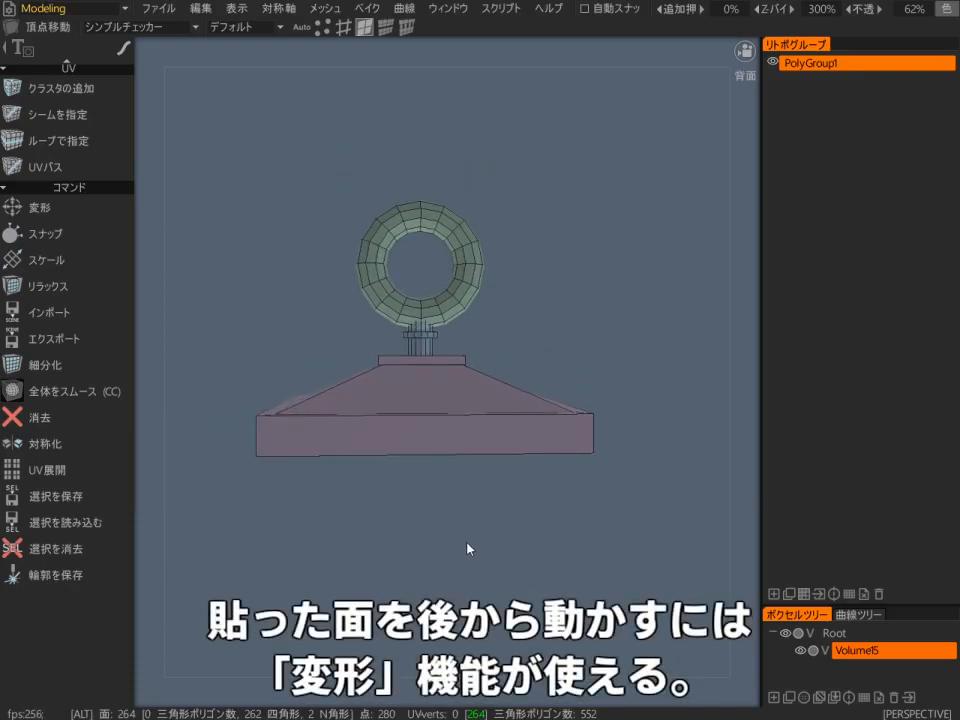
key(space)
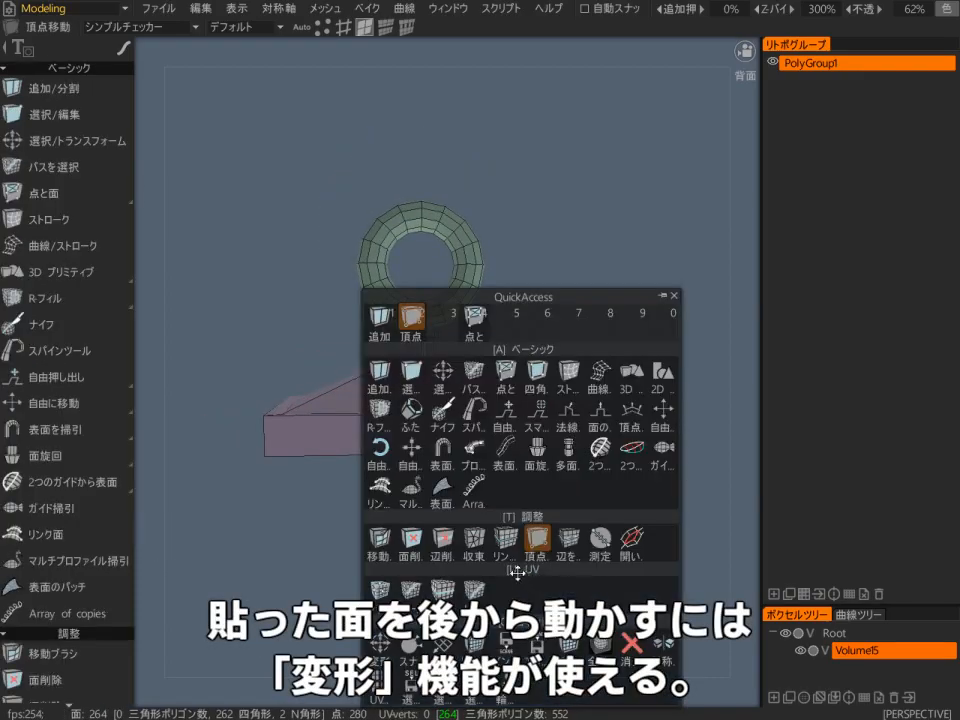
click(425, 386)
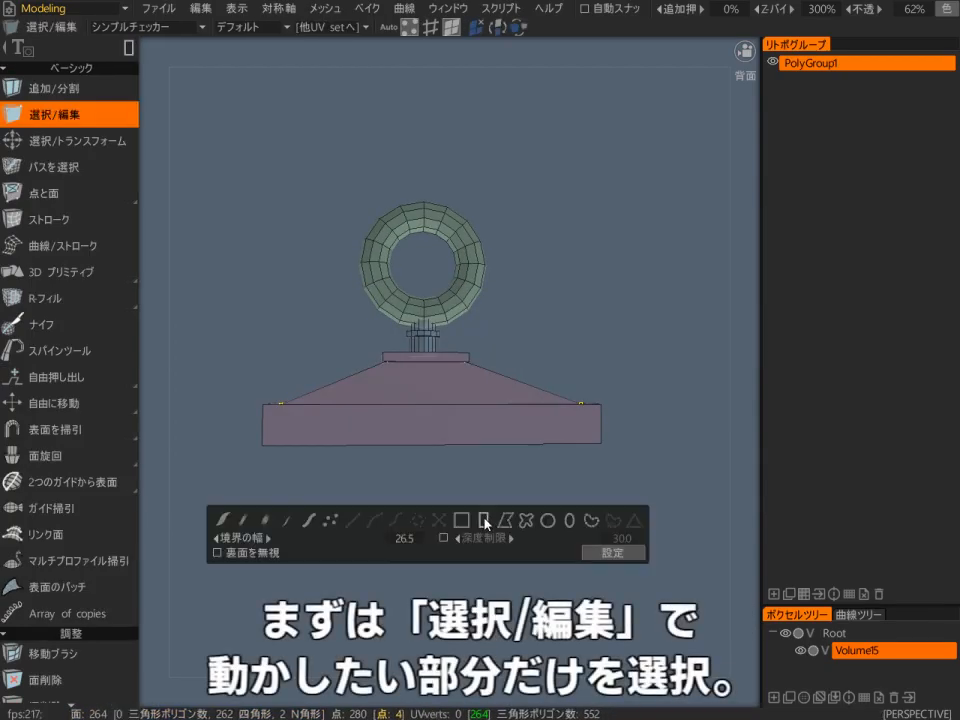
alt+drag(617, 538, 675, 531)
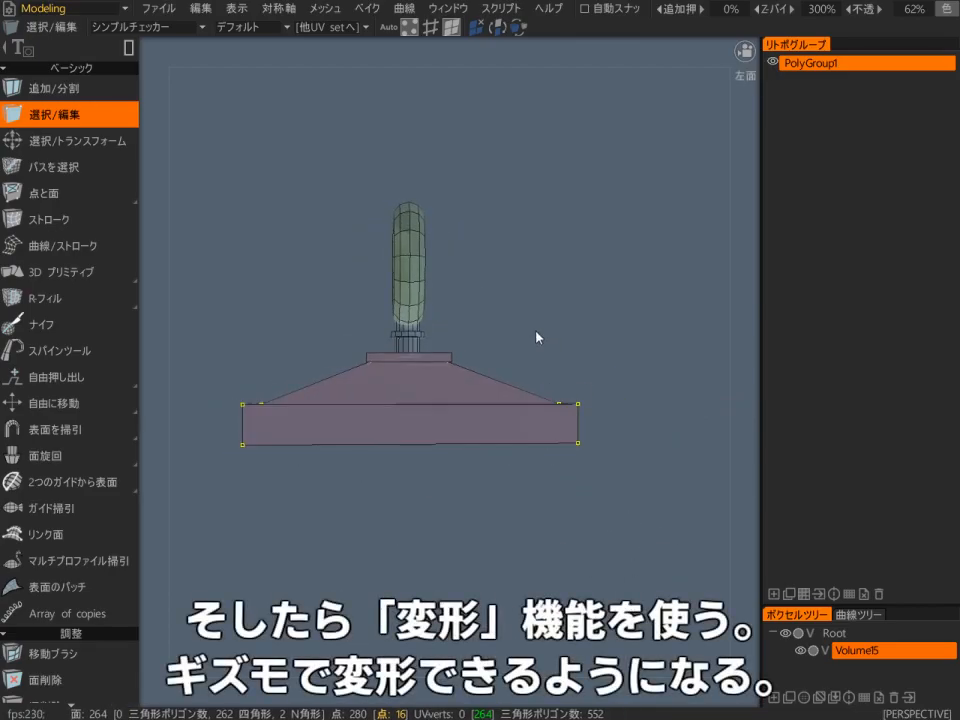
- With Transform (変形), deselect the upper vertices near the plate and move the roof's lower rim vertices down to Y about -81.64
key(space)
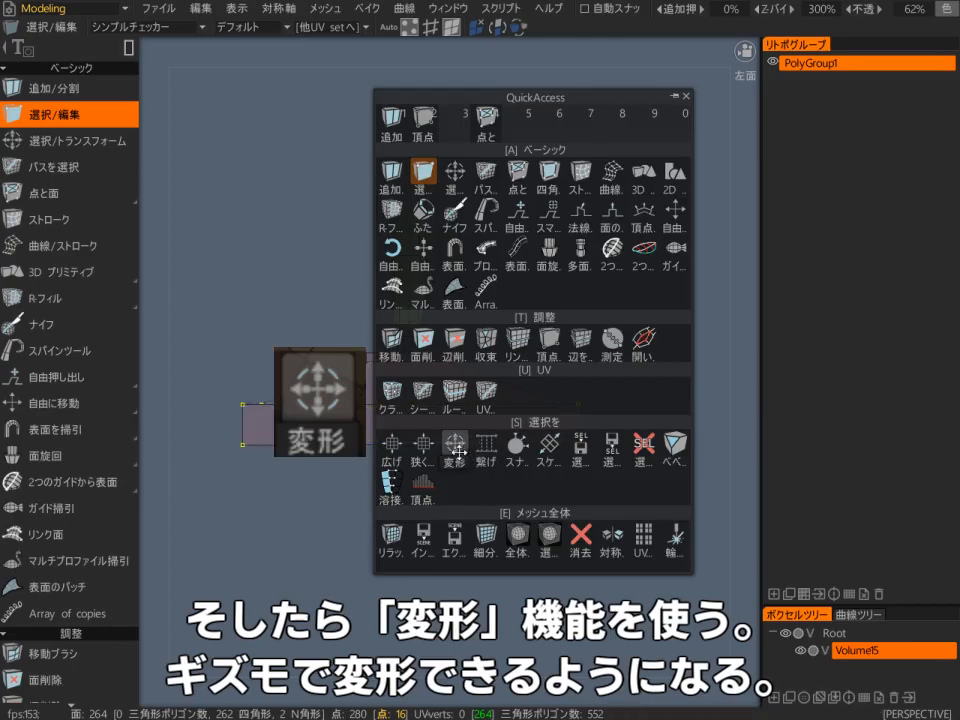
click(456, 449)
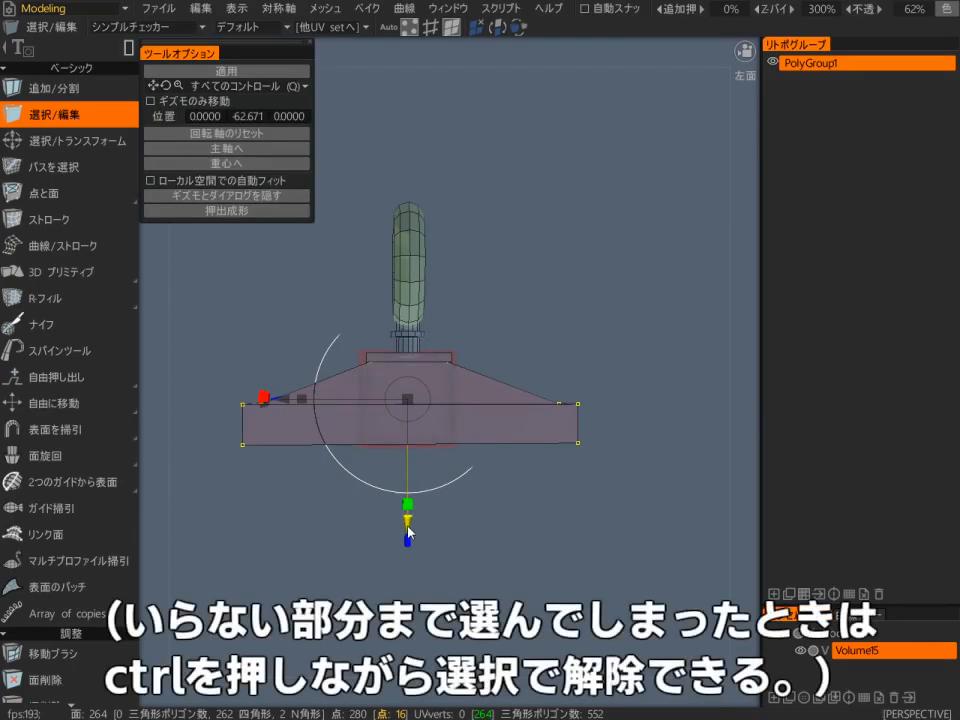
mouse_move(412, 556)
mouse_down()
mouse_move(412, 524)
mouse_move(418, 553)
mouse_up()
mouse_move(547, 352)
mouse_down()
mouse_move(466, 390)
mouse_move(548, 359)
mouse_up()
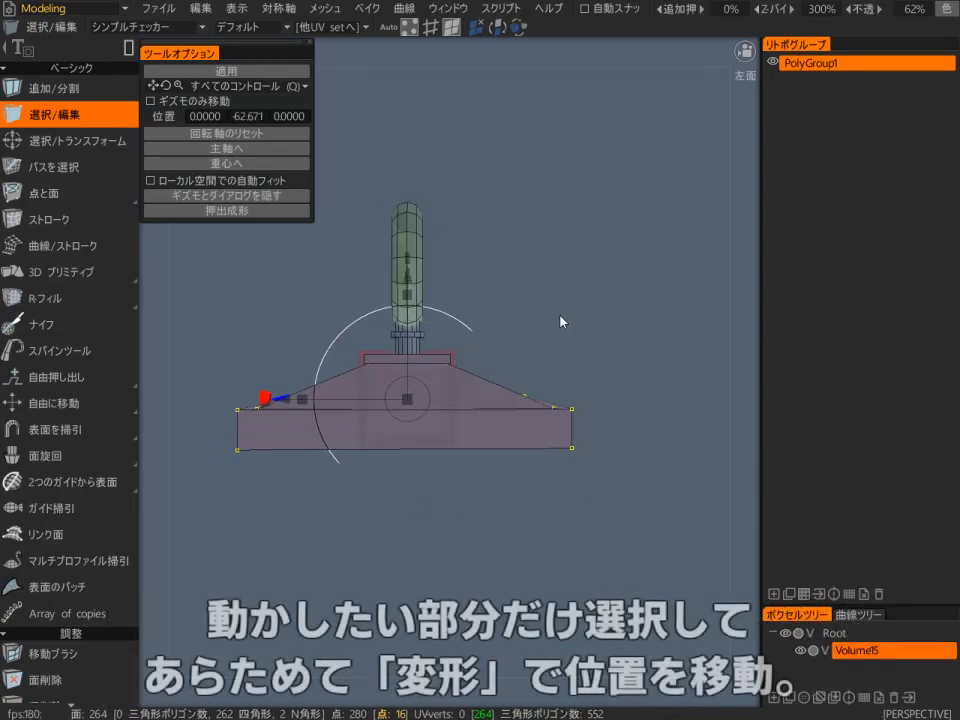
ctrl+drag(316, 304, 480, 376)
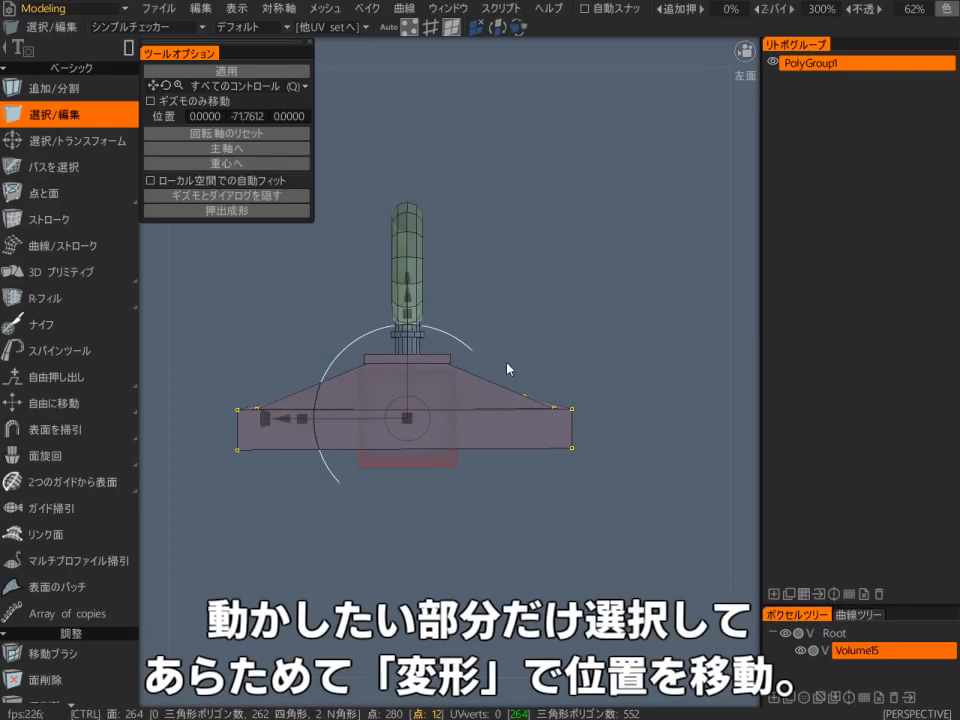
drag(407, 296, 408, 316)
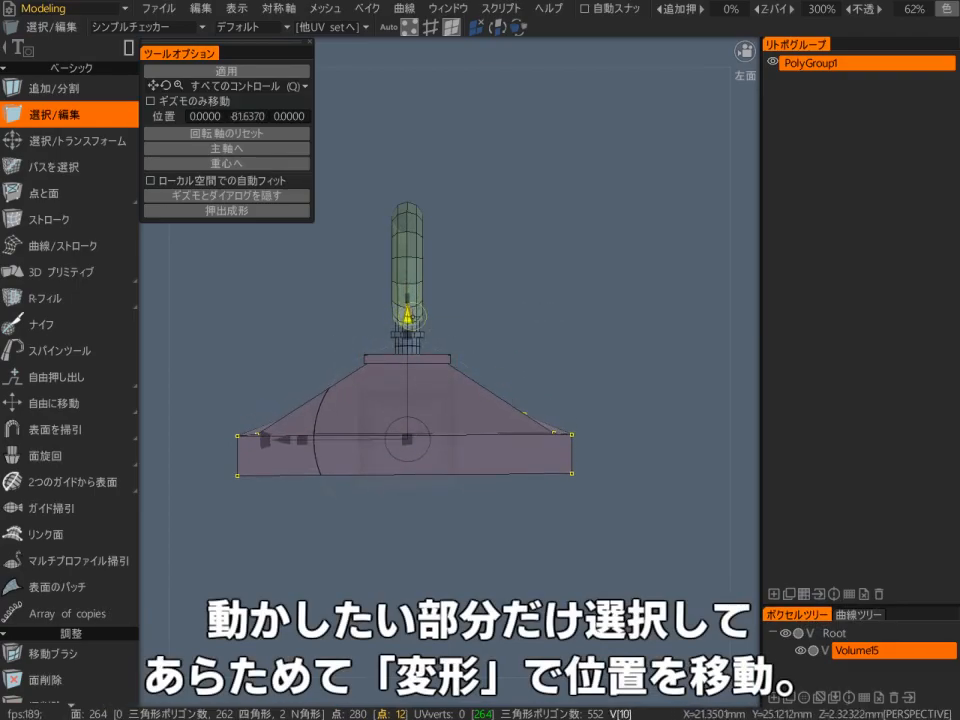
key(Escape)
drag(570, 287, 504, 336)
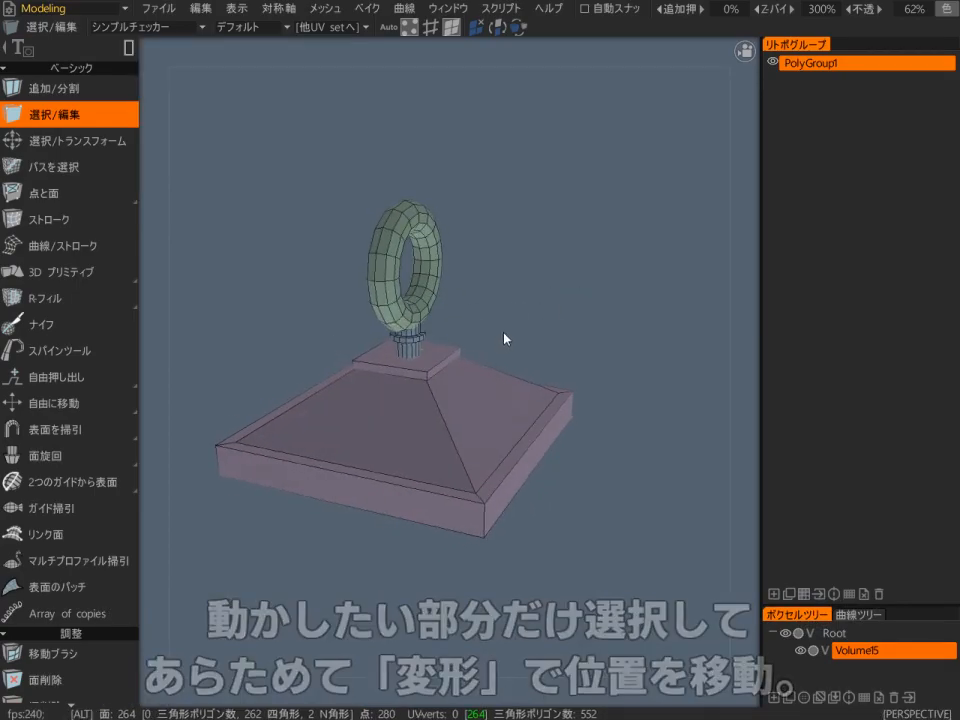
- Undo the last selection change and deselect the vertices at the roof rim's outer corners
key(ctrl+z)
alt+drag(581, 542, 513, 546)
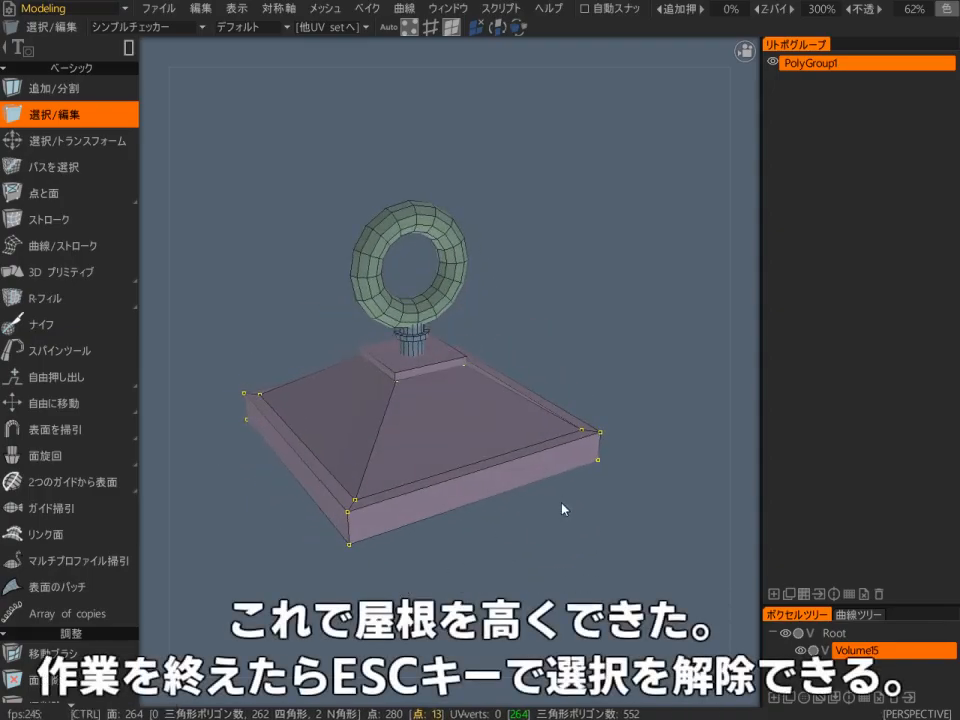
ctrl+drag(556, 495, 642, 384)
ctrl+drag(210, 488, 297, 329)
alt+drag(320, 611, 480, 570)
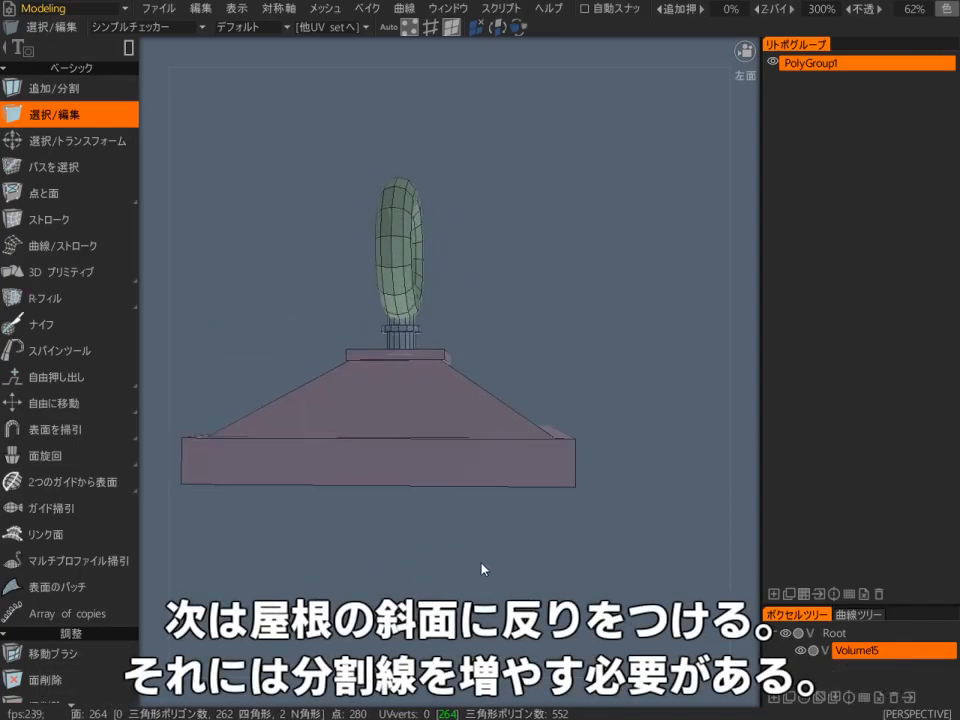
- Add an edge loop around the sloping roof, about midway down, with Split Rings (リング分割)
alt+drag(535, 340, 430, 404)
alt+drag(556, 318, 597, 280)
key(space)
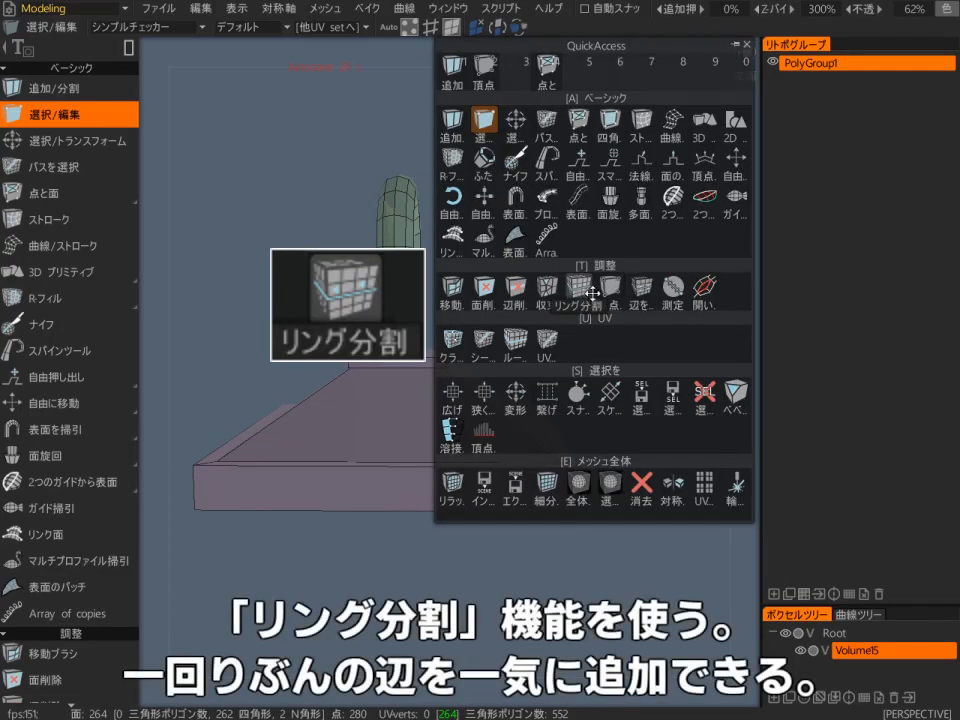
click(581, 289)
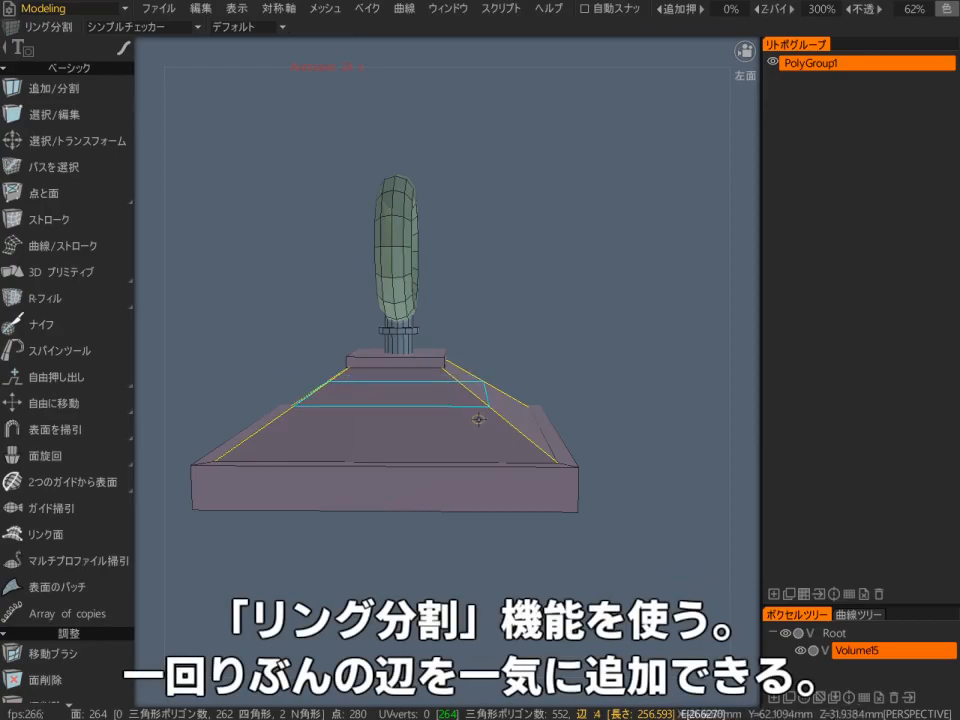
click(494, 419)
mouse_move(623, 283)
mouse_down()
mouse_move(615, 332)
mouse_move(611, 272)
mouse_up()
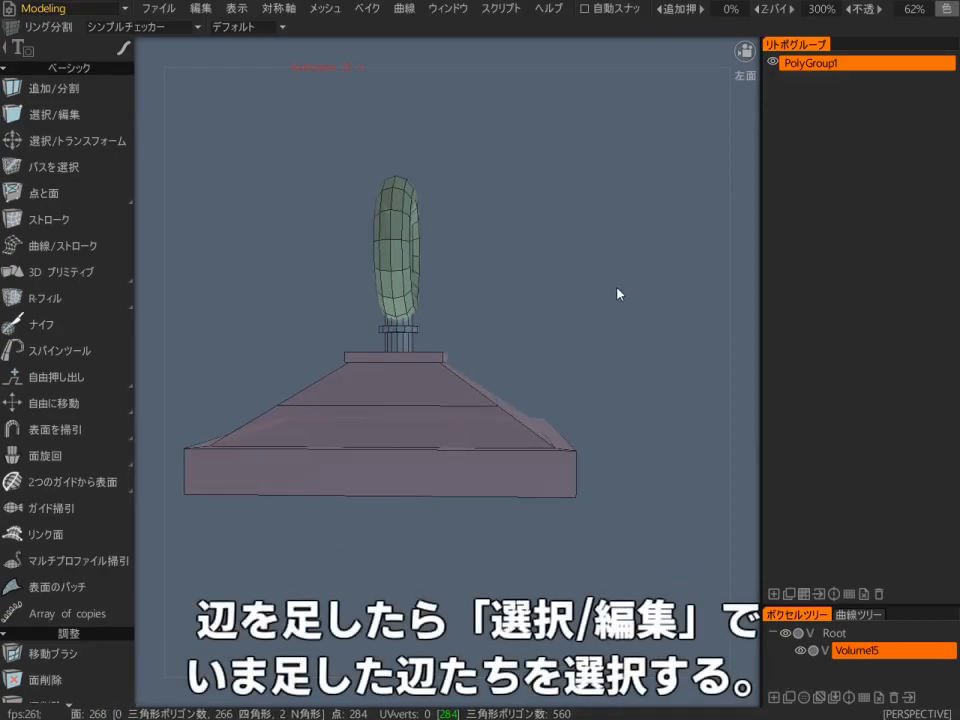
- Select the whole new edge loop around the roof slope with Select/Edit (選択/編集) in edge mode
key(space)
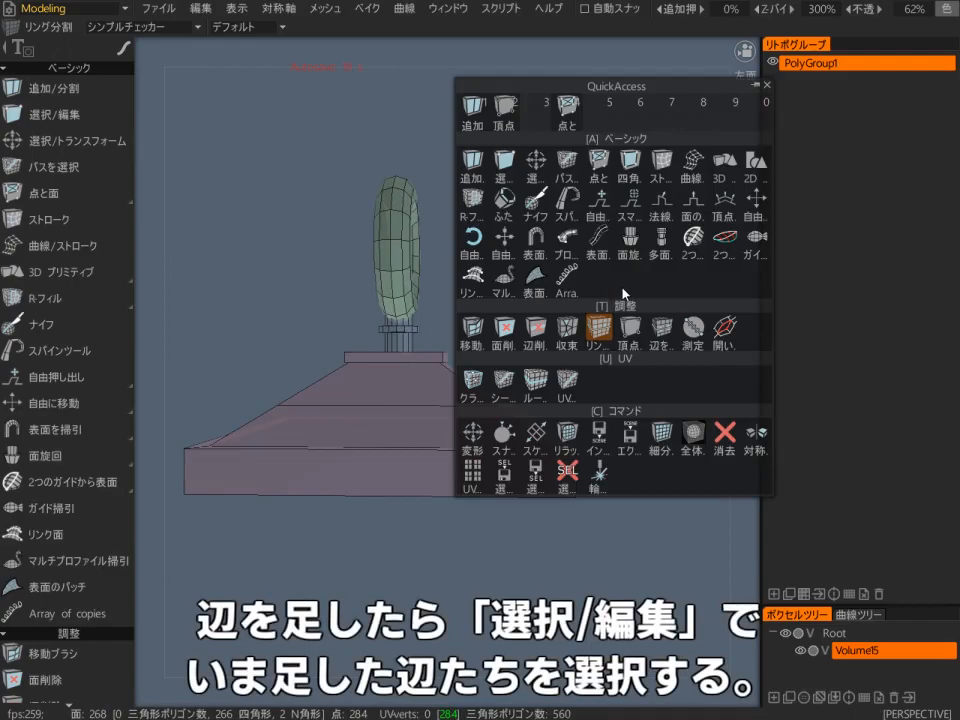
click(511, 171)
drag(493, 178, 528, 318)
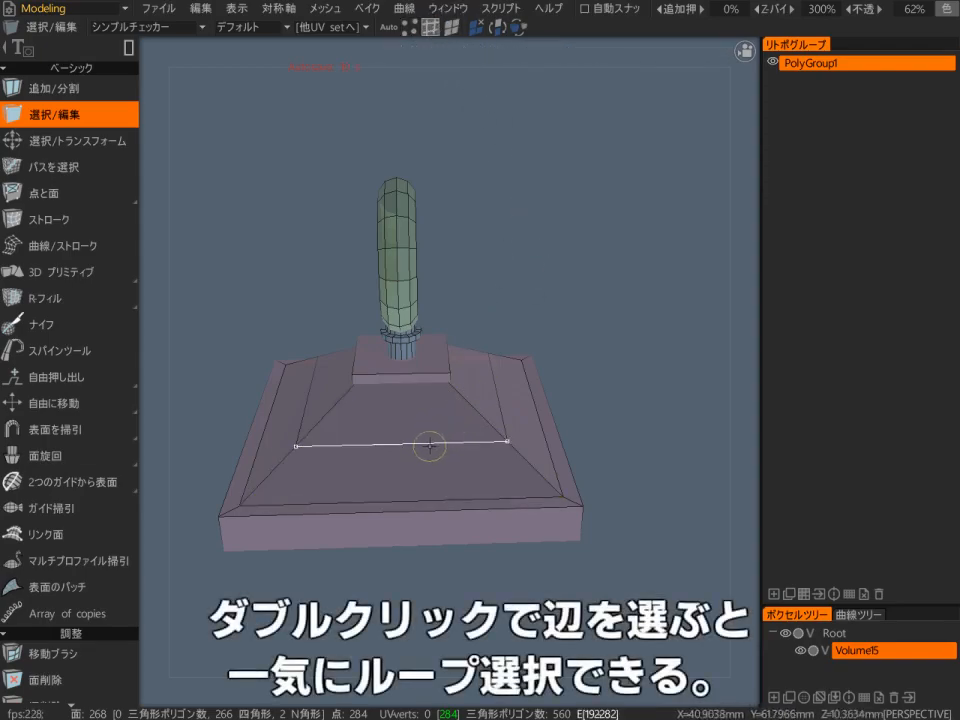
alt+drag(447, 370, 546, 167)
alt+drag(557, 223, 574, 249)
- With Transform (変形), scale the roof's edge loop slightly inward and move it down to Y about -62.74 to curve the slope
key(space)
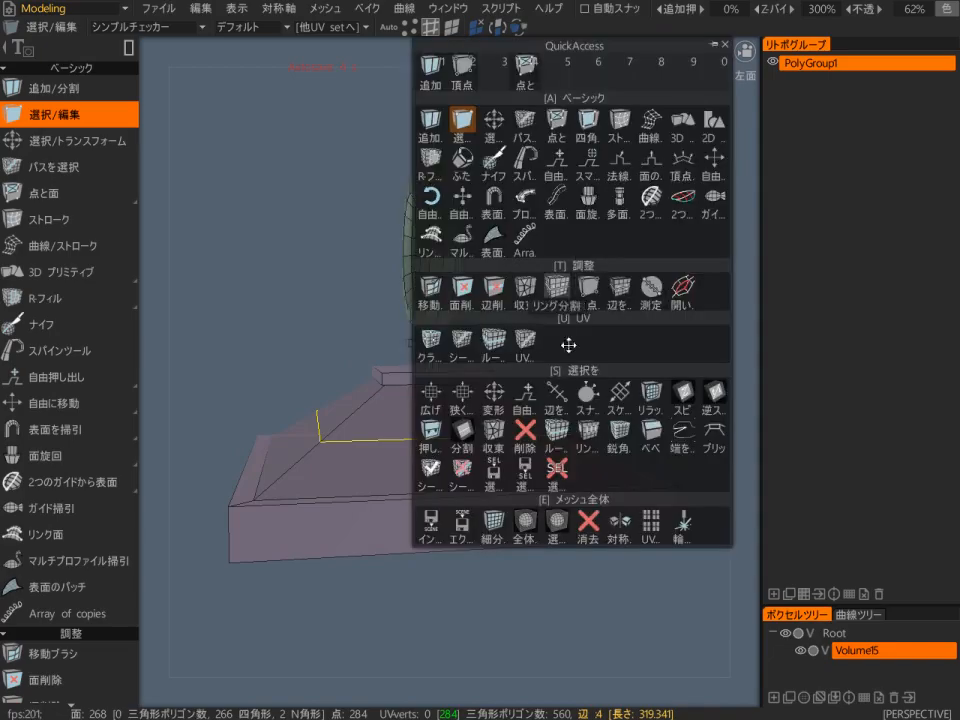
click(500, 397)
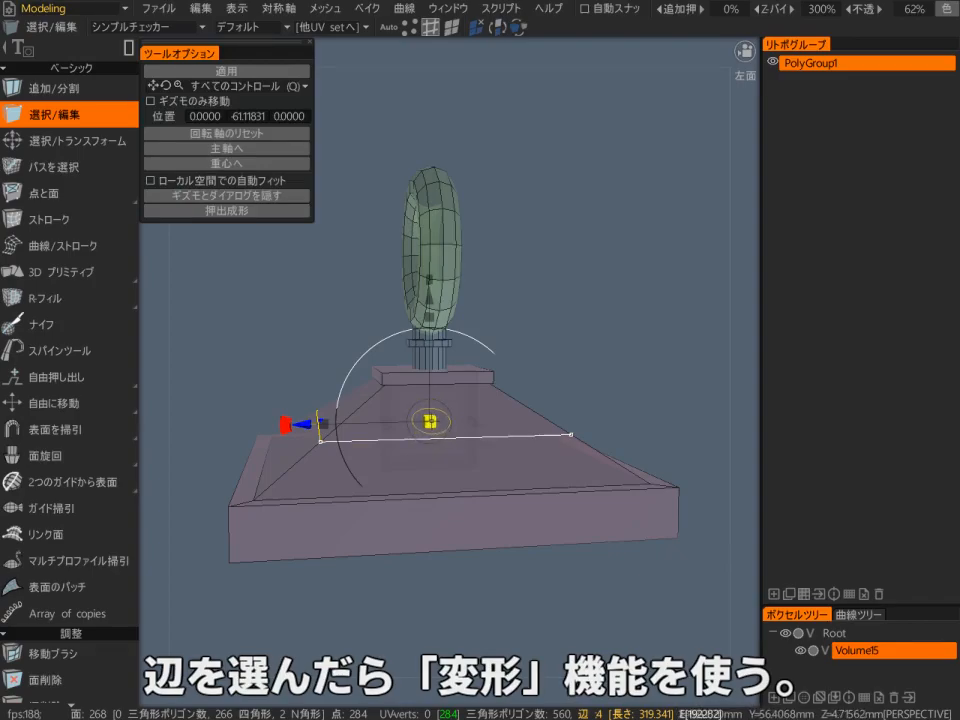
drag(431, 421, 433, 421)
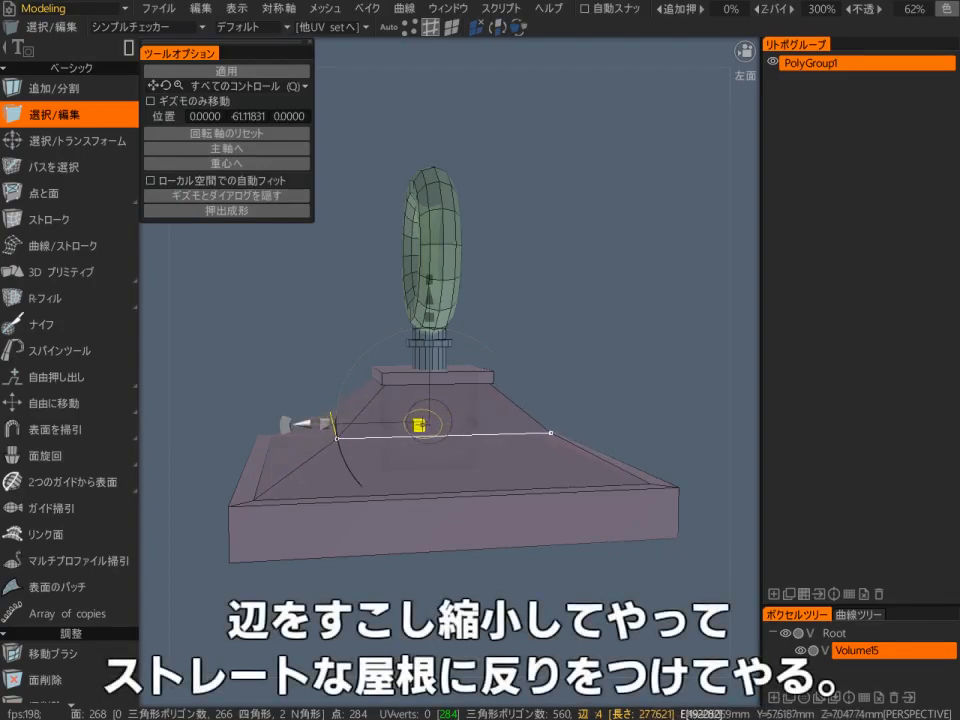
drag(527, 307, 519, 290)
drag(429, 298, 429, 303)
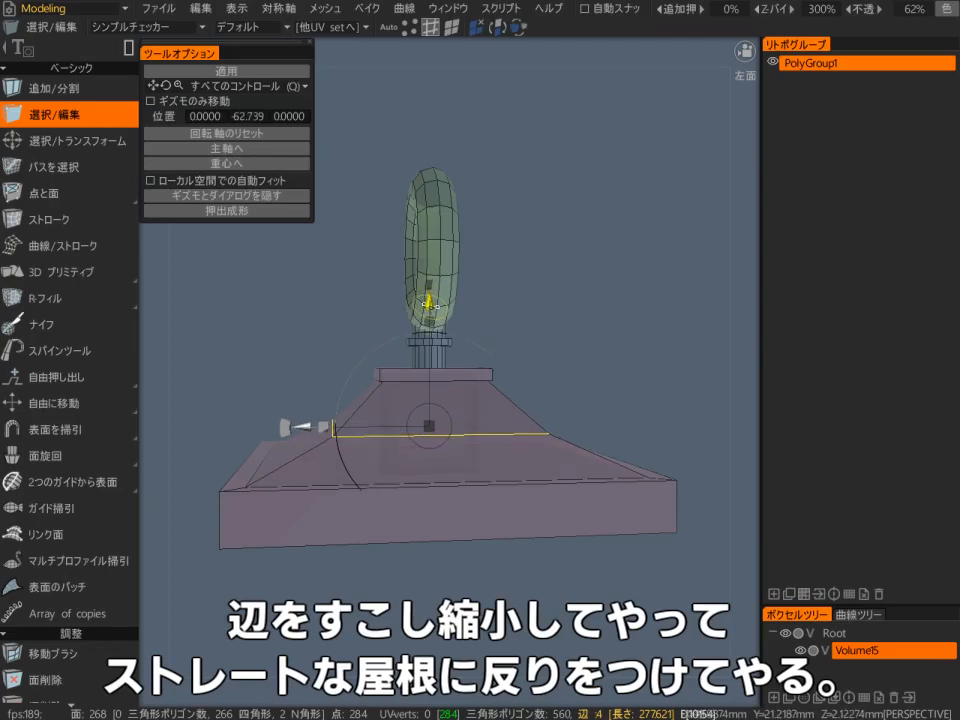
key(space)
click(548, 351)
- Select the roof's bottom face with Select/Edit (選択/編集) in face mode
alt+drag(548, 351, 483, 364)
scroll(543, 317, down, 3)
alt+drag(543, 317, 515, 275)
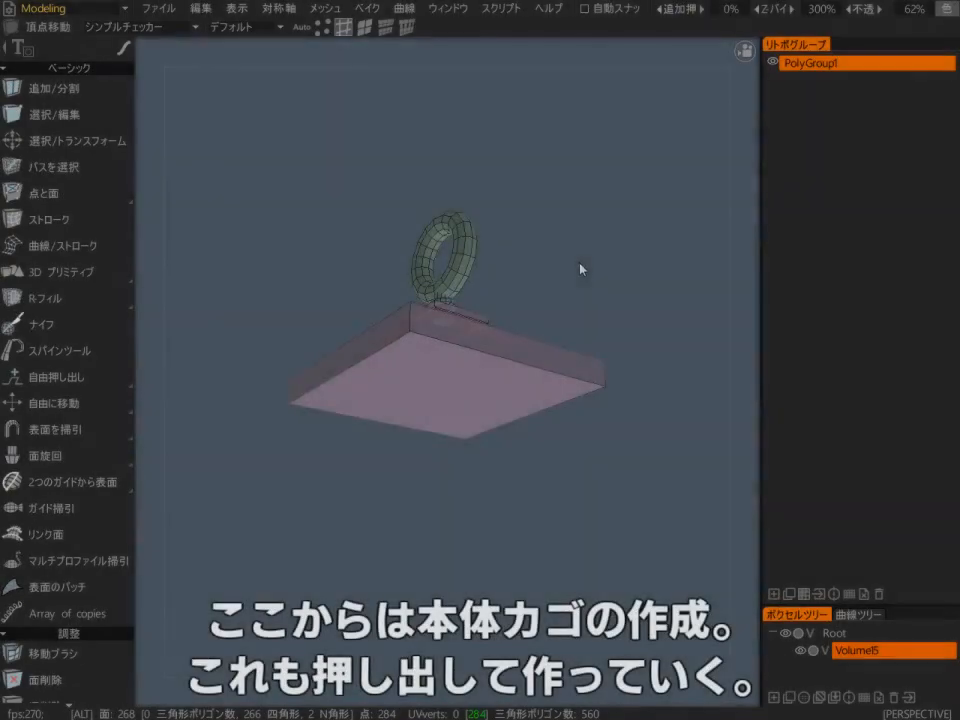
alt+drag(581, 270, 555, 291)
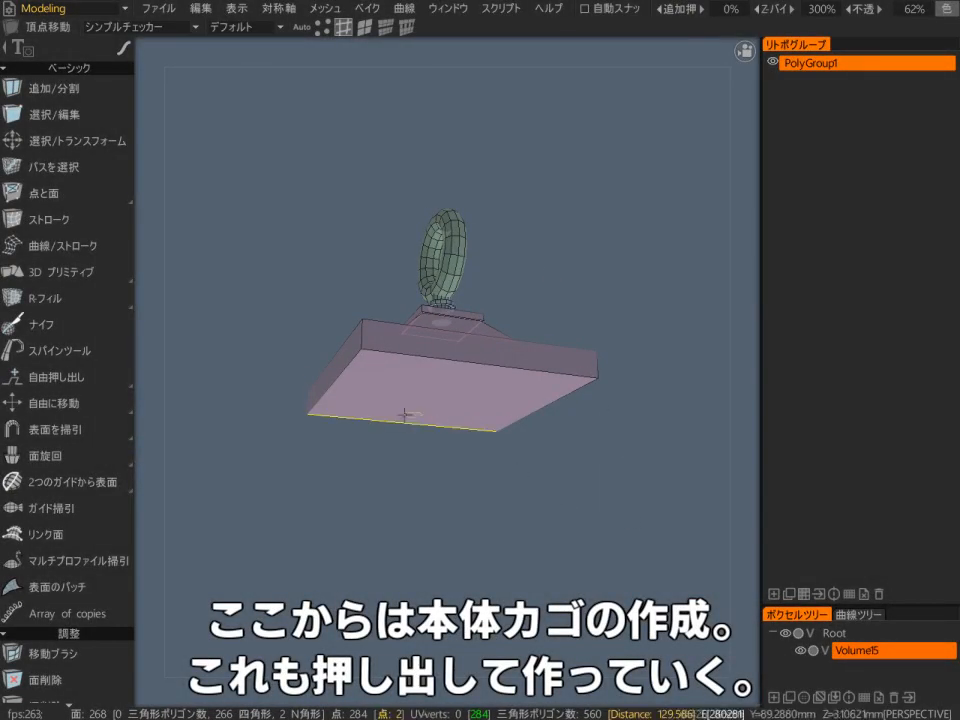
click(60, 114)
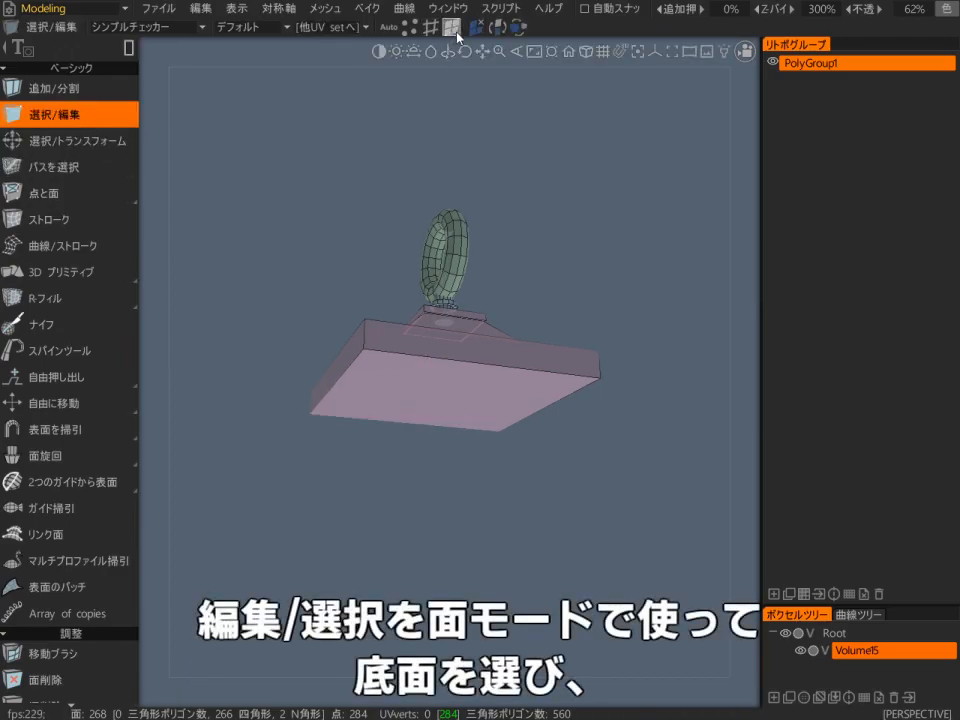
click(446, 399)
- Inset the roof's bottom face slightly with Free Extrude and Transform, and extrude it down to Y about -201.06 as the lantern body
alt+drag(542, 507, 536, 480)
key(t)
drag(443, 388, 431, 390)
alt+drag(545, 491, 533, 490)
key(e)
drag(450, 471, 479, 652)
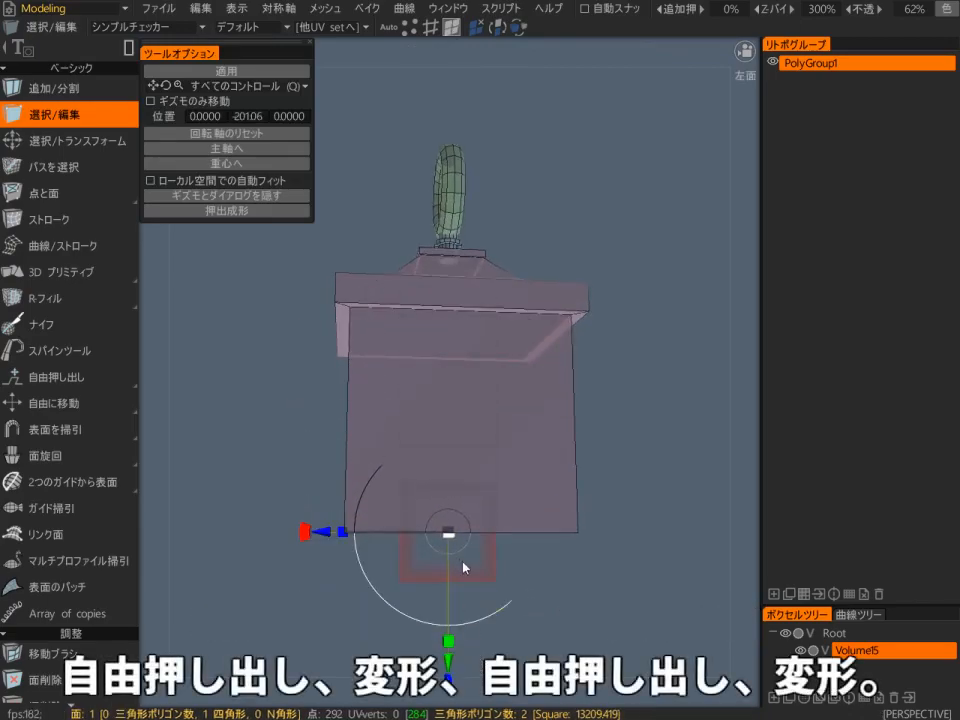
- Scale the body's bottom face inward to taper the body, and extrude it outward as a flange for the base
drag(448, 531, 432, 532)
alt+drag(602, 408, 581, 361)
drag(437, 484, 448, 482)
- Extrude the flange's bottom face downward to form the lantern's base block, and leave the selection tool
mouse_move(549, 500)
alt+mouse_down()
mouse_move(553, 557)
mouse_move(562, 498)
alt+mouse_up()
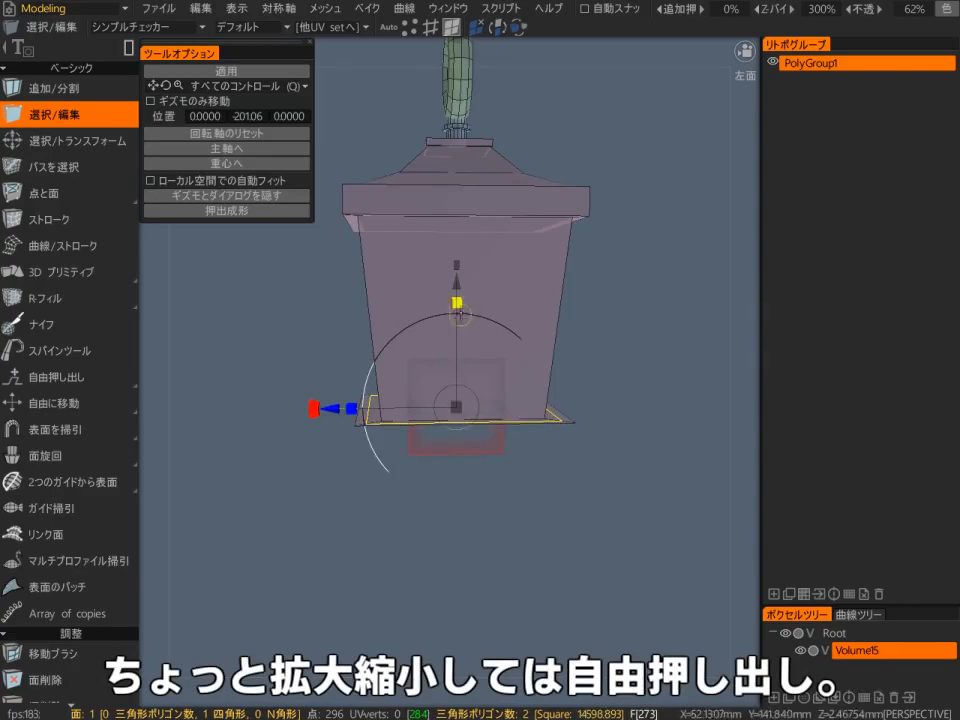
drag(456, 283, 466, 321)
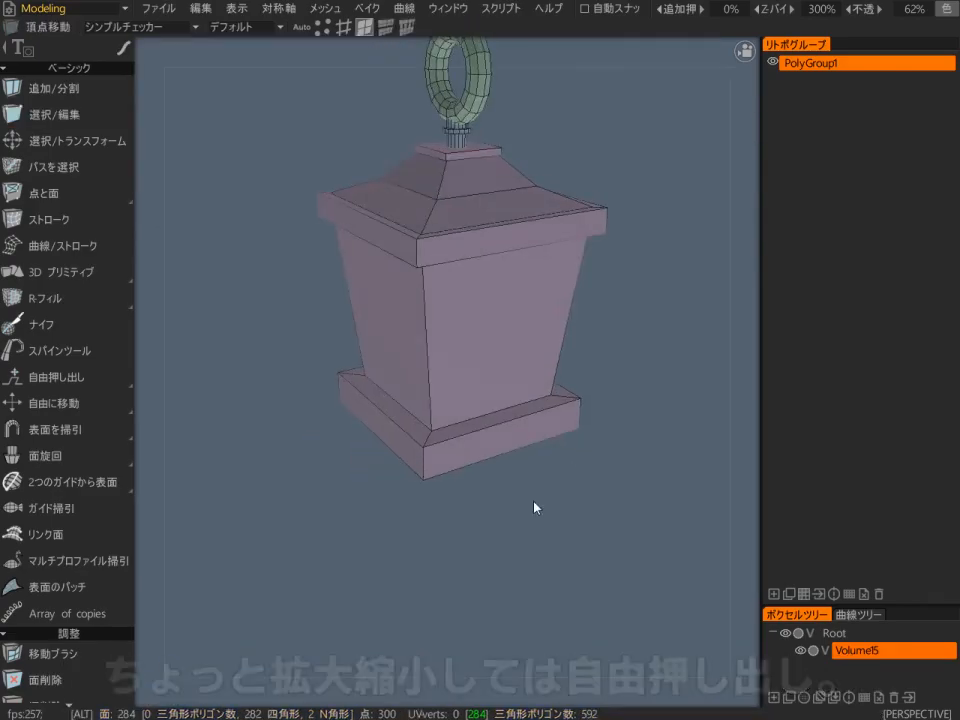
alt+right_drag(536, 508, 487, 573)
mouse_move(487, 573)
alt+mouse_down()
mouse_move(454, 568)
mouse_move(574, 523)
mouse_move(493, 557)
mouse_move(596, 561)
mouse_move(454, 549)
mouse_move(446, 521)
mouse_move(478, 561)
alt+mouse_up()
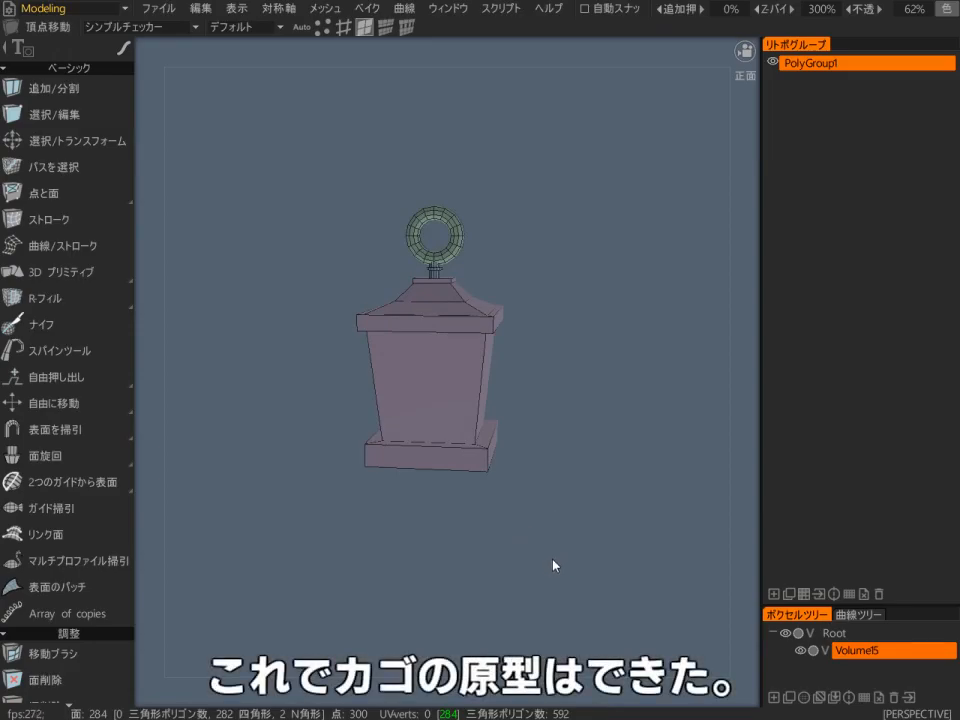
- Select all four tapered side faces of the lantern body with Select/Edit (選択/編集) in face mode
alt+right_drag(551, 561, 612, 374)
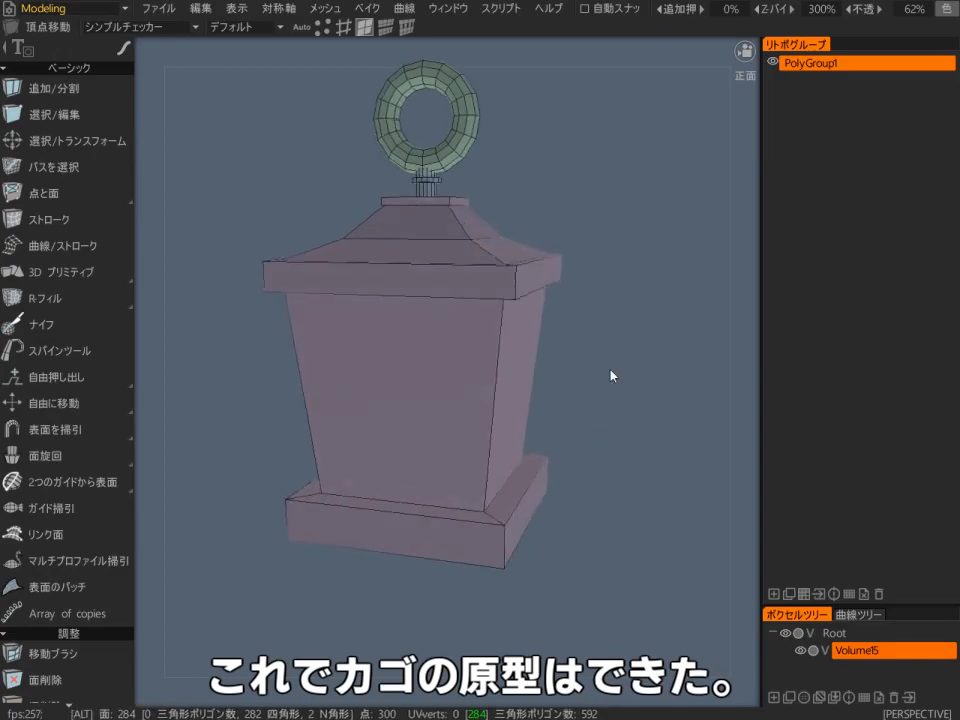
alt+drag(613, 376, 594, 375)
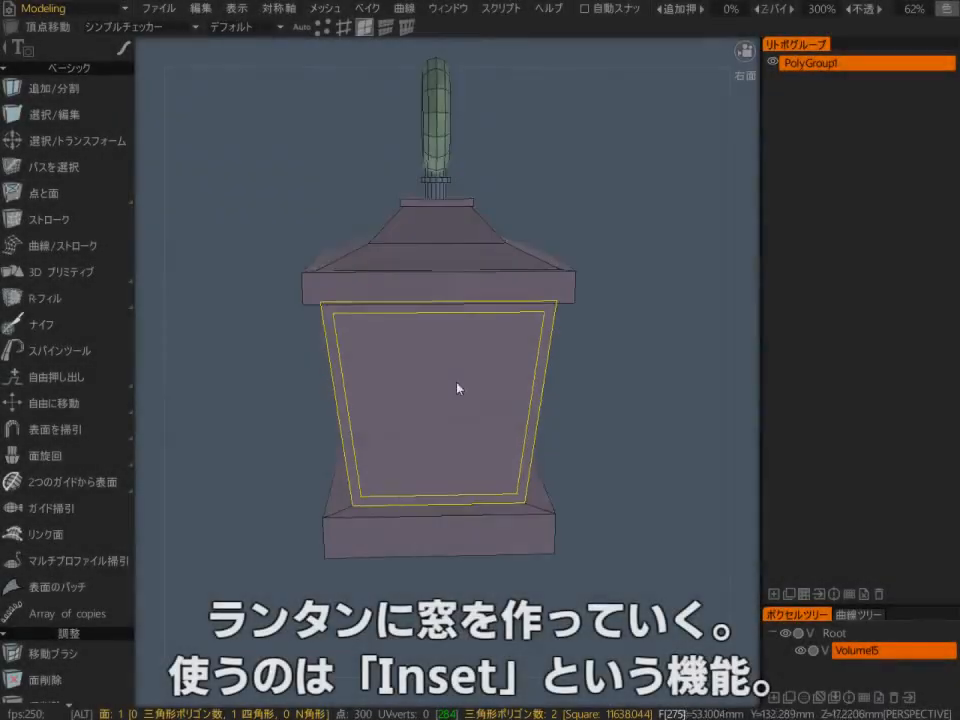
right_drag(459, 388, 647, 447)
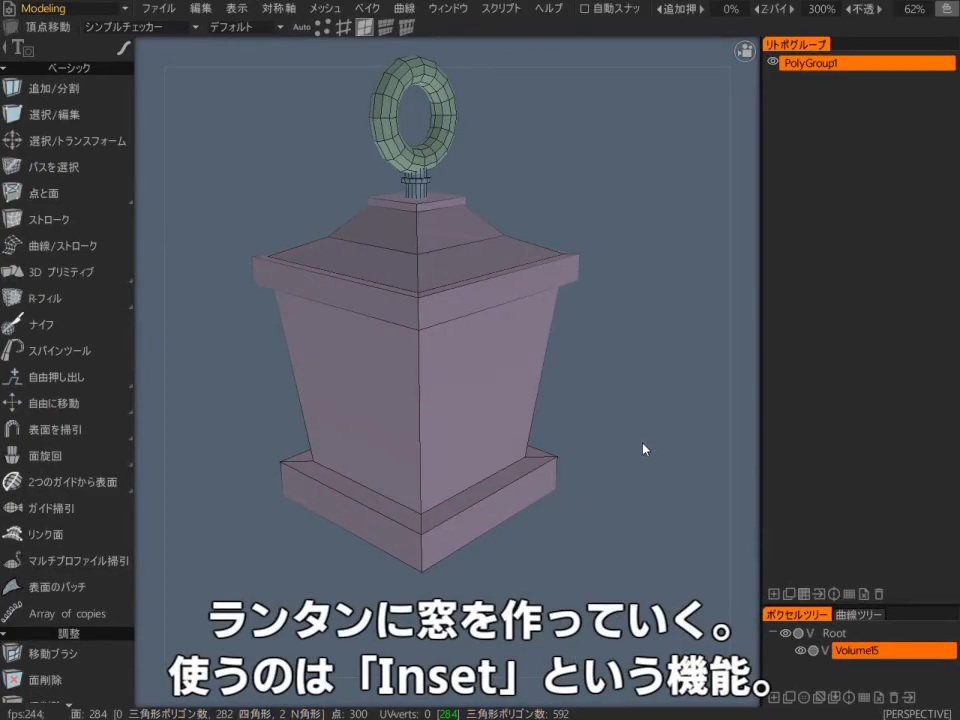
click(126, 118)
click(370, 403)
shift+click(490, 406)
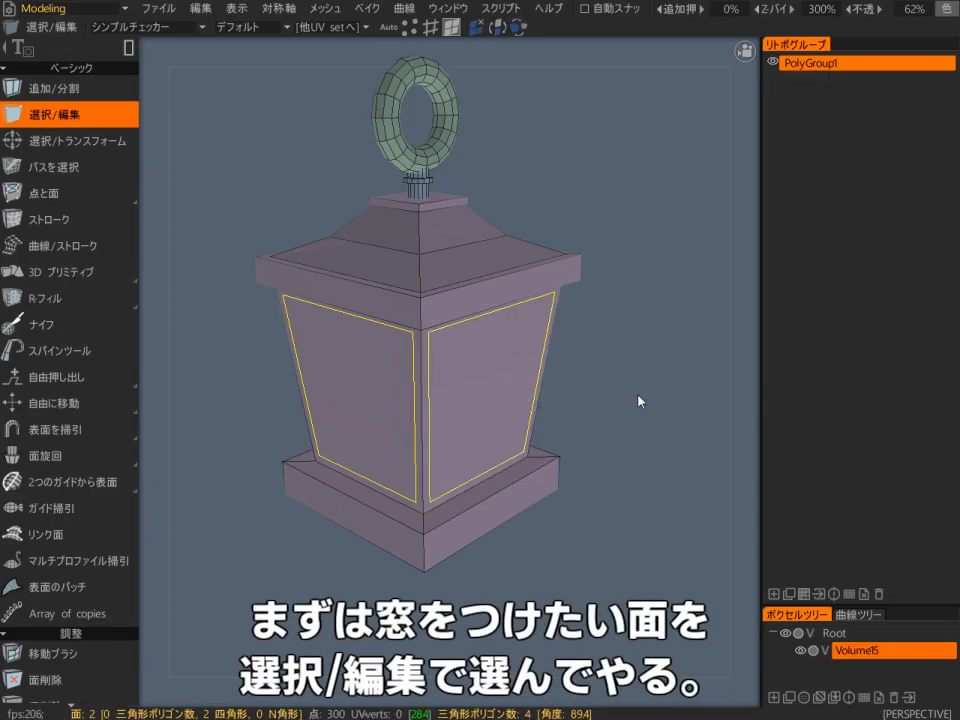
right_drag(380, 405, 580, 420)
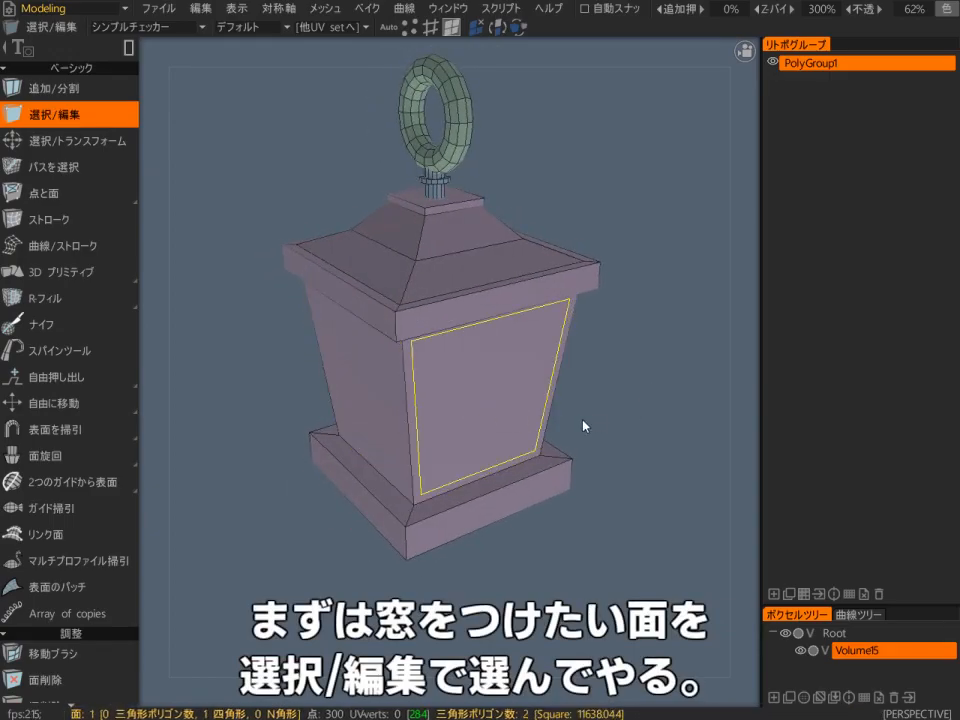
alt+drag(366, 528, 577, 527)
shift+click(435, 490)
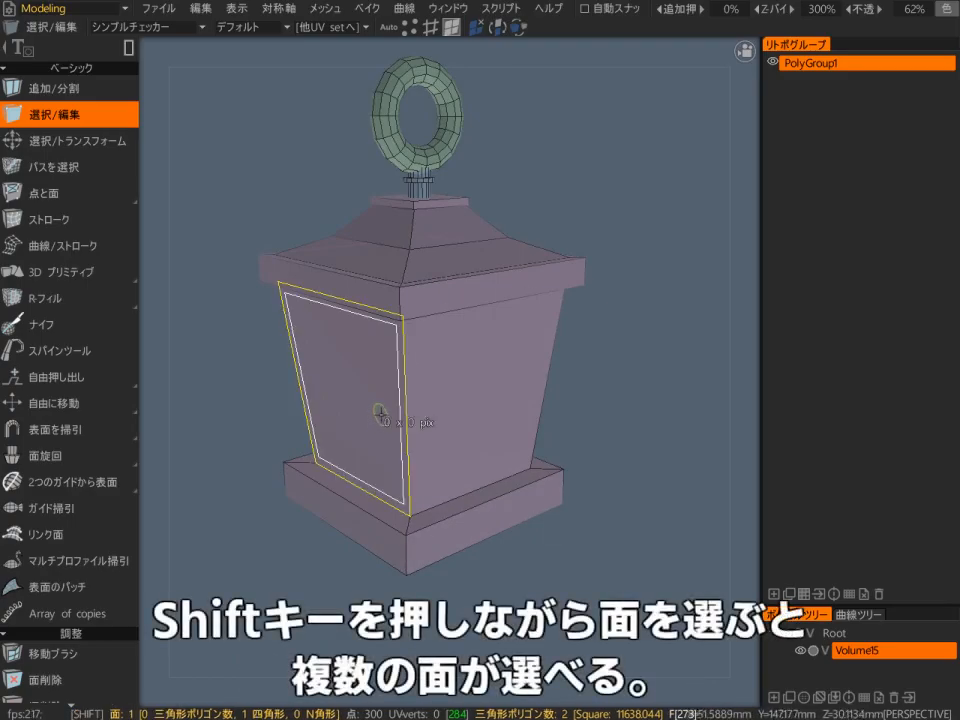
shift+click(495, 402)
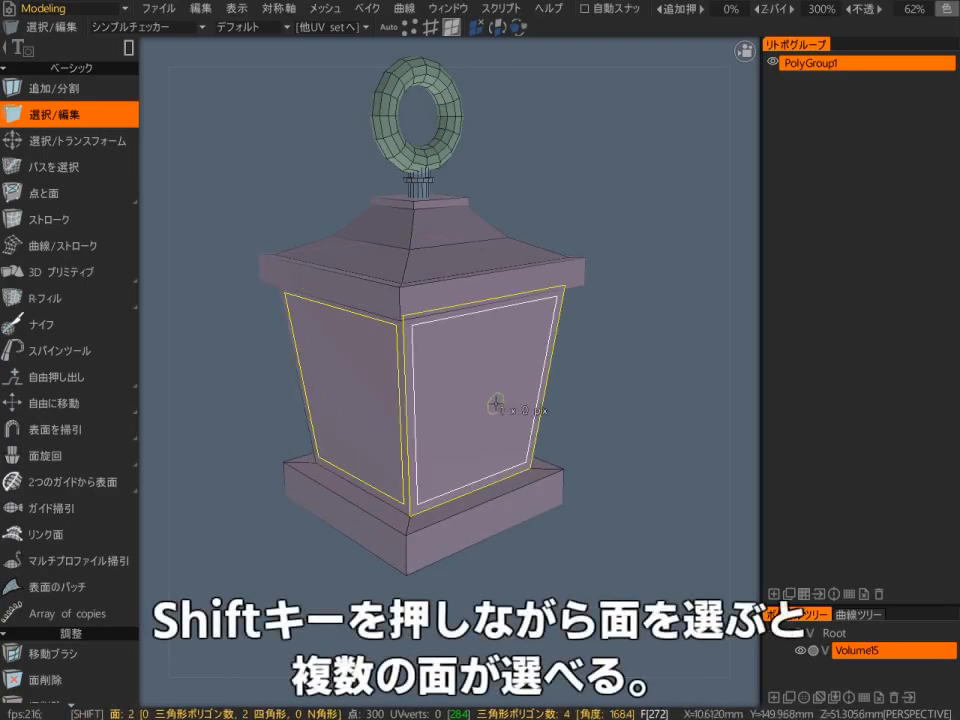
shift+click(360, 407)
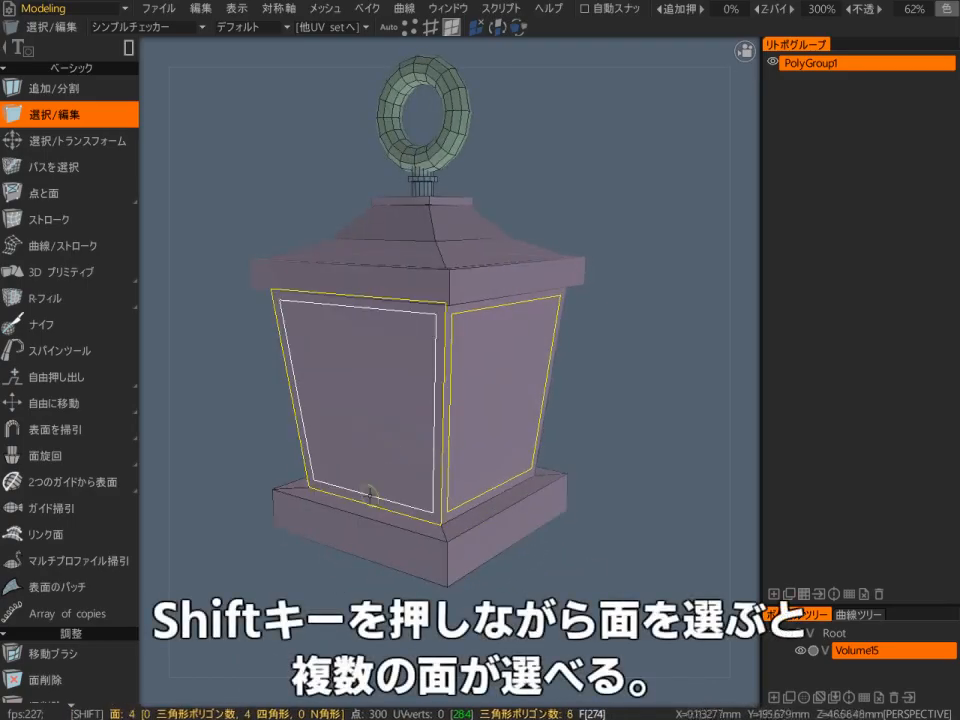
alt+drag(250, 620, 473, 637)
- Start InSet on the four side faces, try an inset size of 8.04, and enable Individual
key(space)
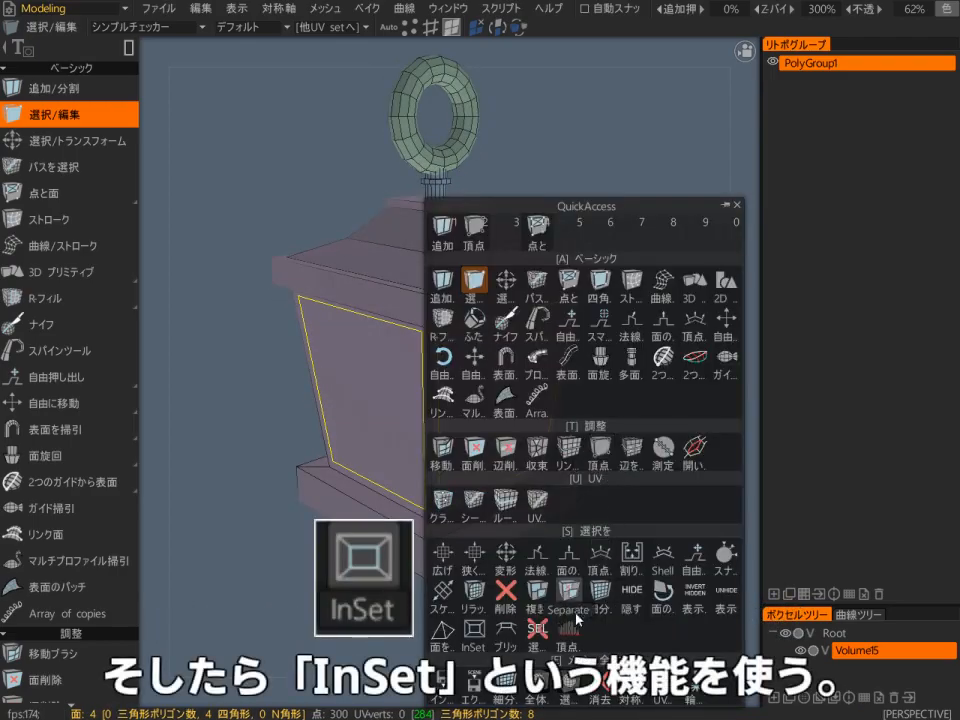
click(478, 630)
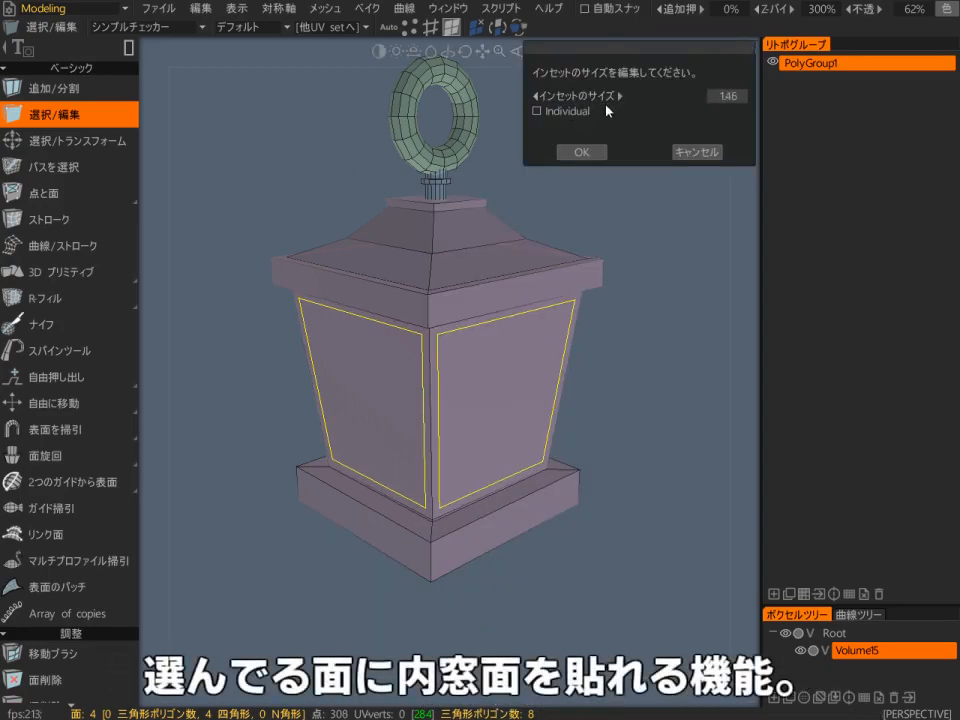
drag(662, 99, 600, 146)
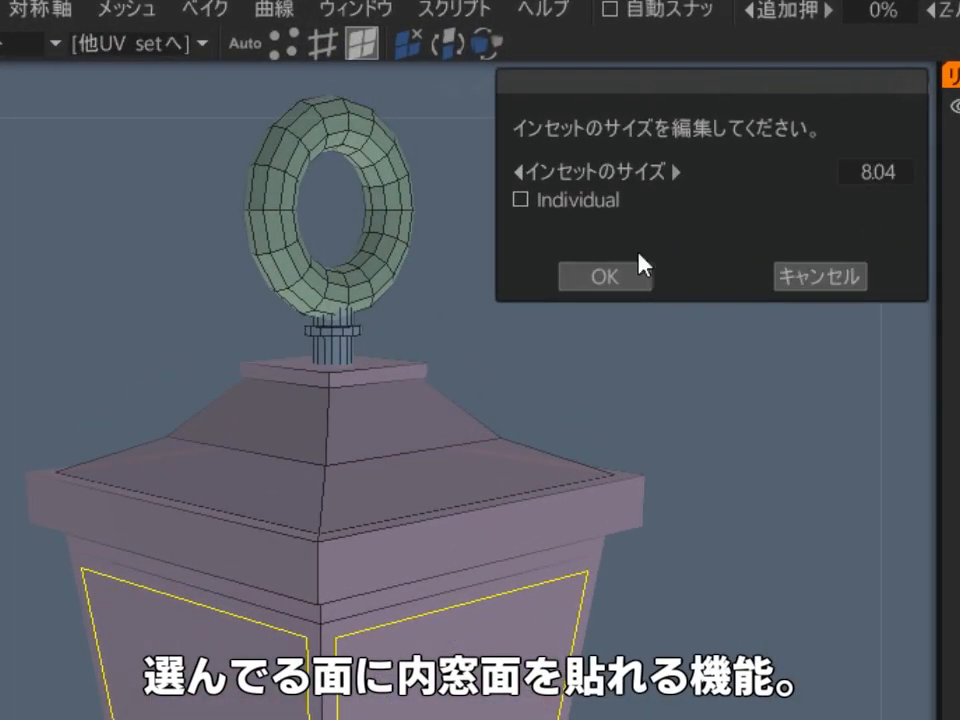
click(523, 202)
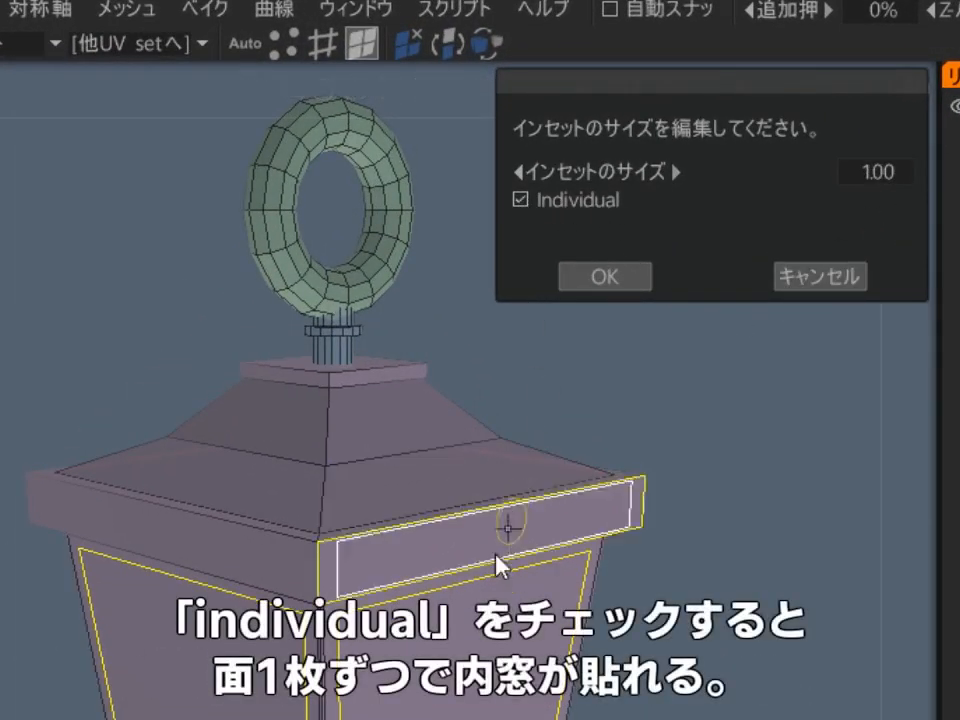
alt+drag(510, 560, 724, 600)
alt+drag(423, 515, 641, 507)
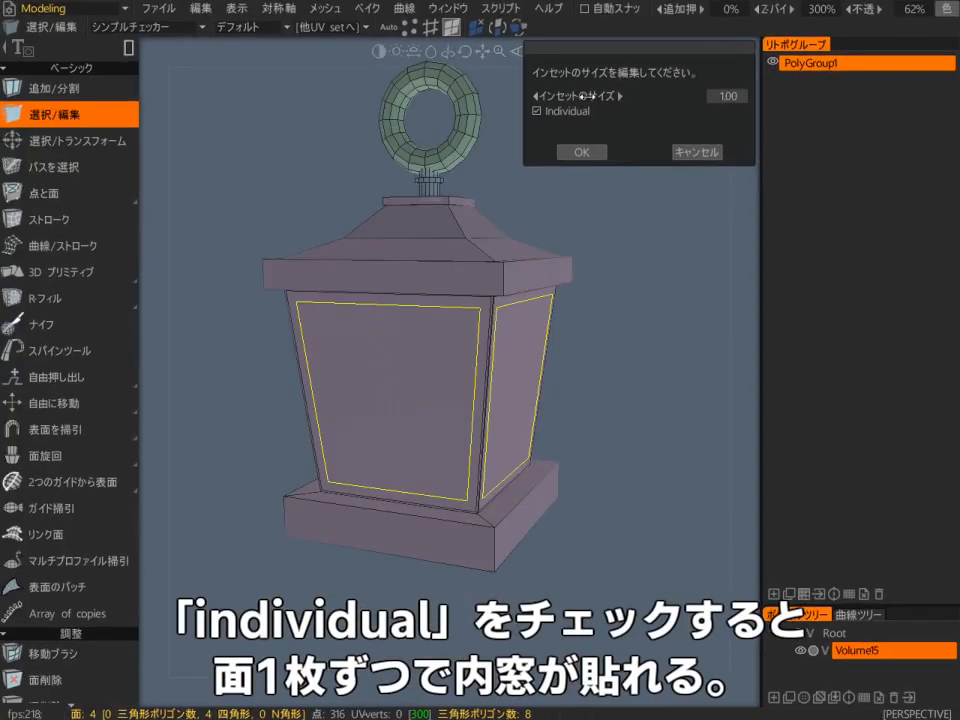
- Set the inset size to 12.8, apply the individual insets to the four side faces, and clear the selection
drag(614, 96, 777, 157)
alt+drag(630, 600, 755, 610)
alt+drag(640, 450, 522, 450)
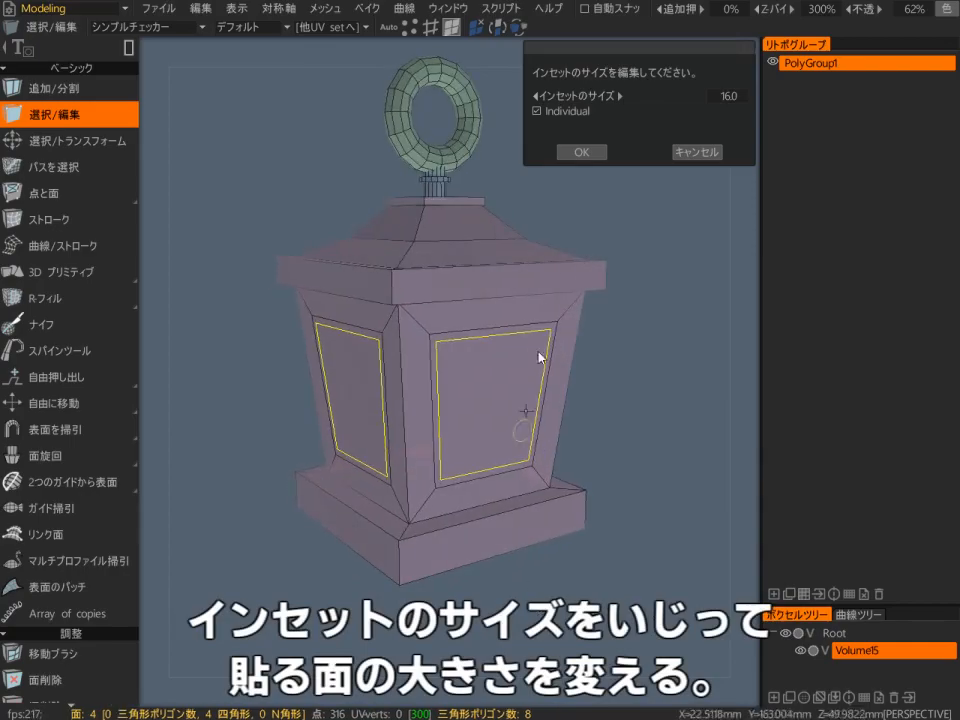
drag(614, 96, 572, 97)
alt+drag(630, 383, 257, 403)
alt+drag(664, 404, 636, 407)
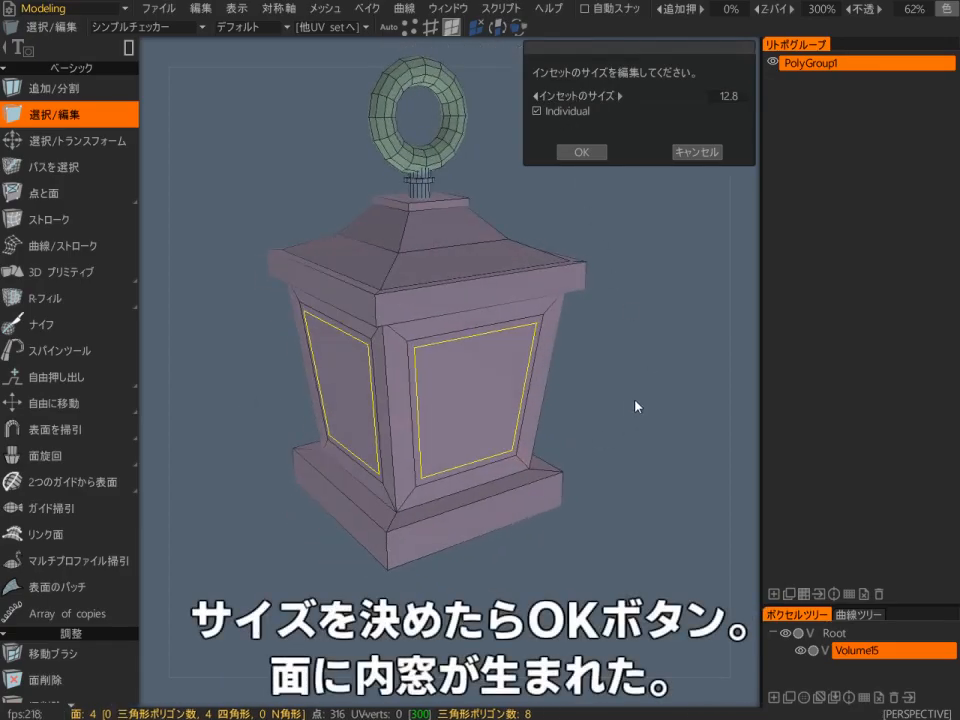
click(582, 153)
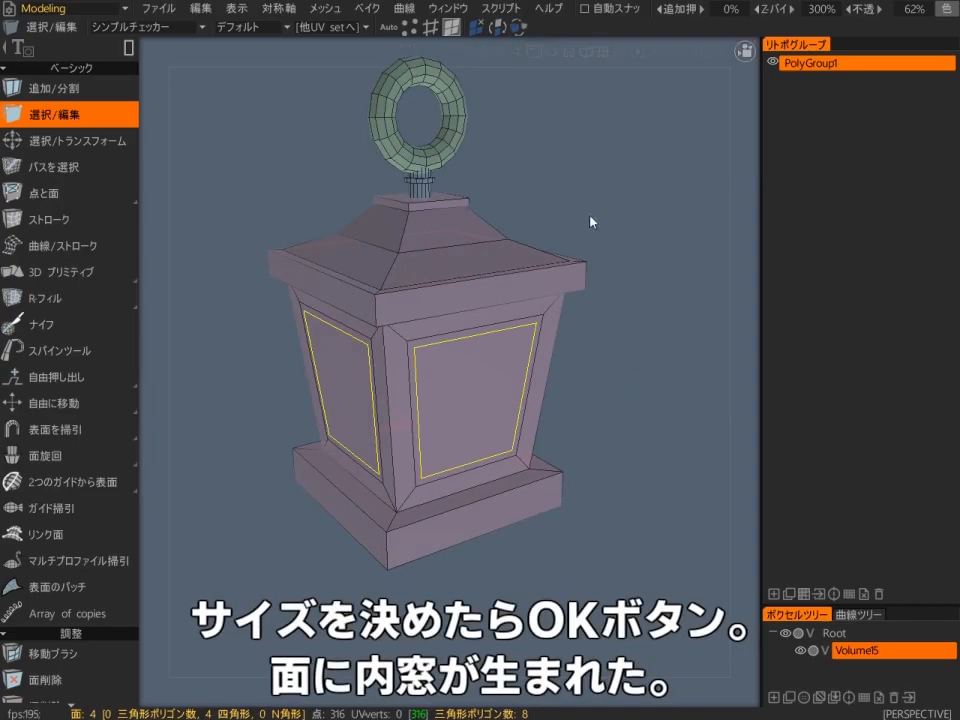
alt+drag(607, 397, 645, 531)
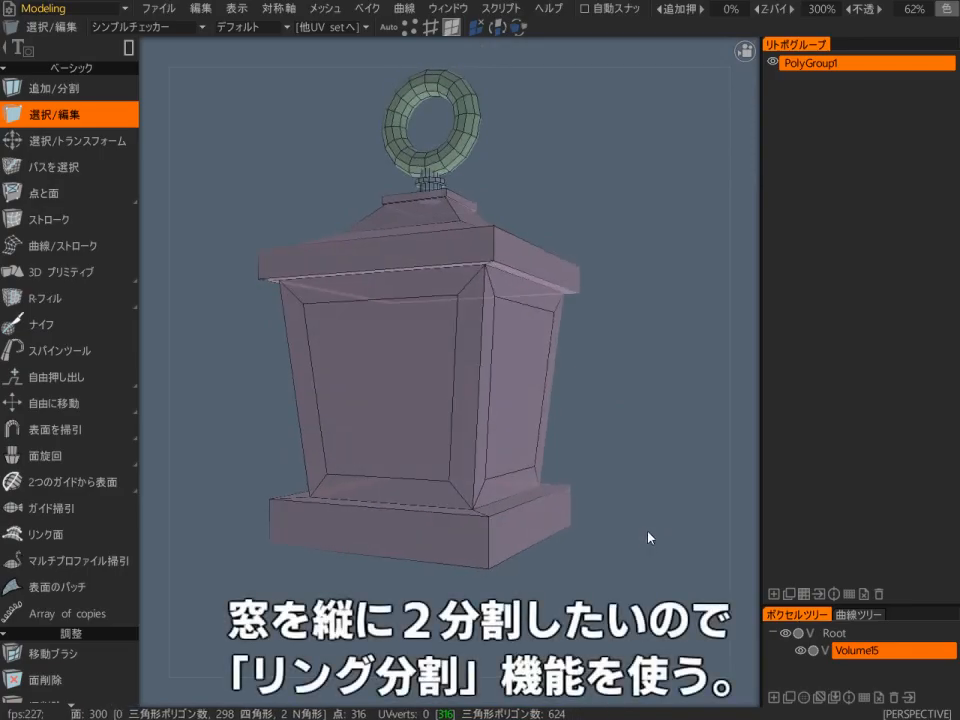
- Split the lantern body's four sides horizontally with Split Rings (リング分割), snapped to the 1/2 position between the top and bottom
key(space)
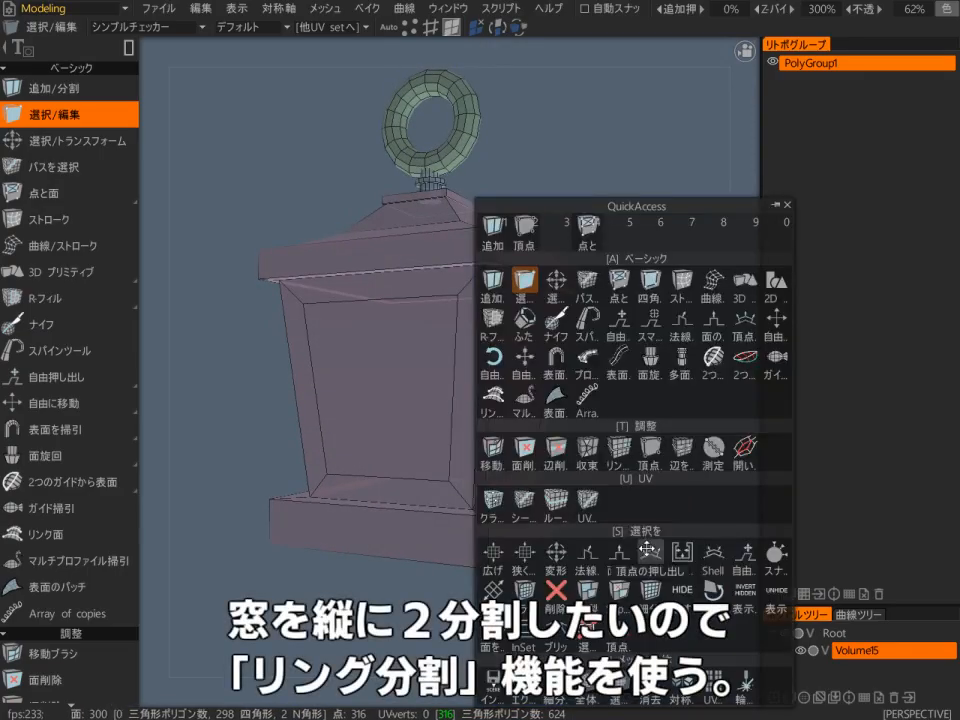
click(627, 456)
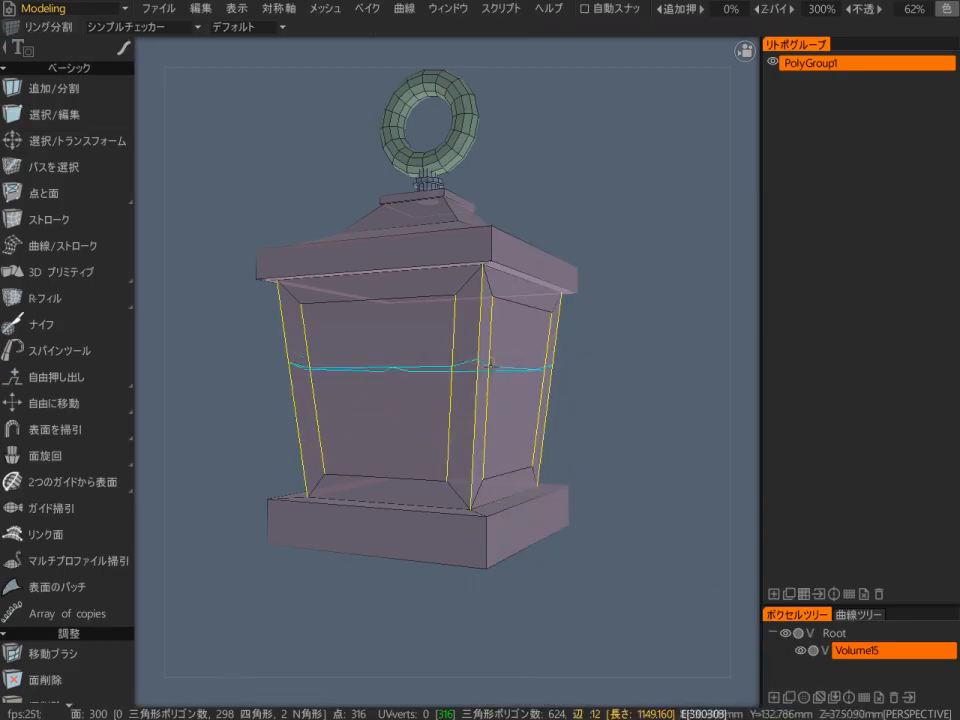
key(shift)
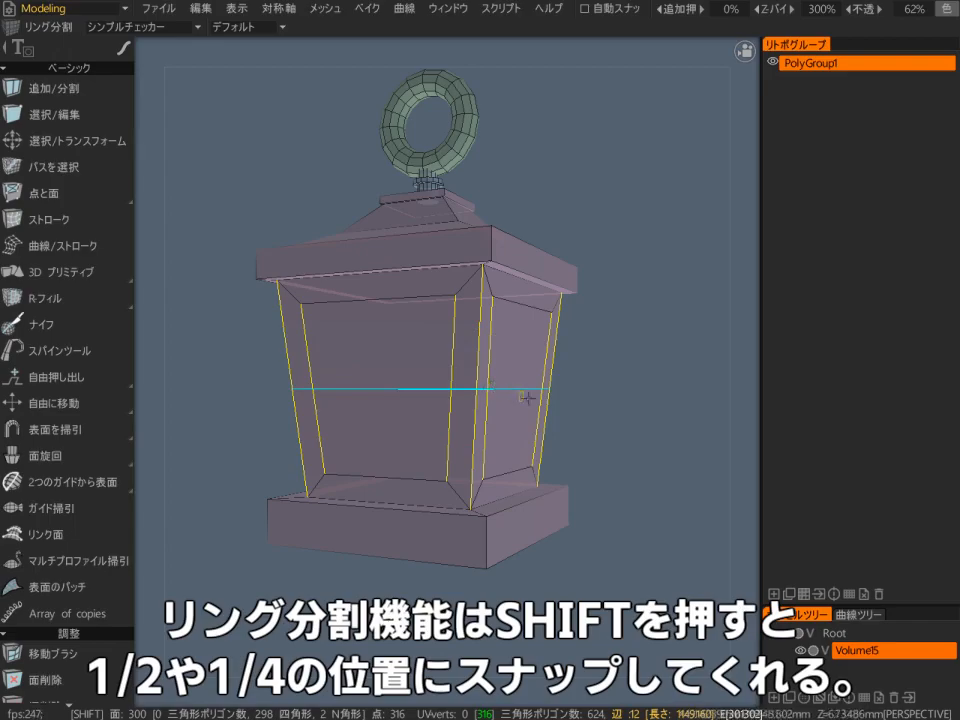
drag(620, 398, 591, 440)
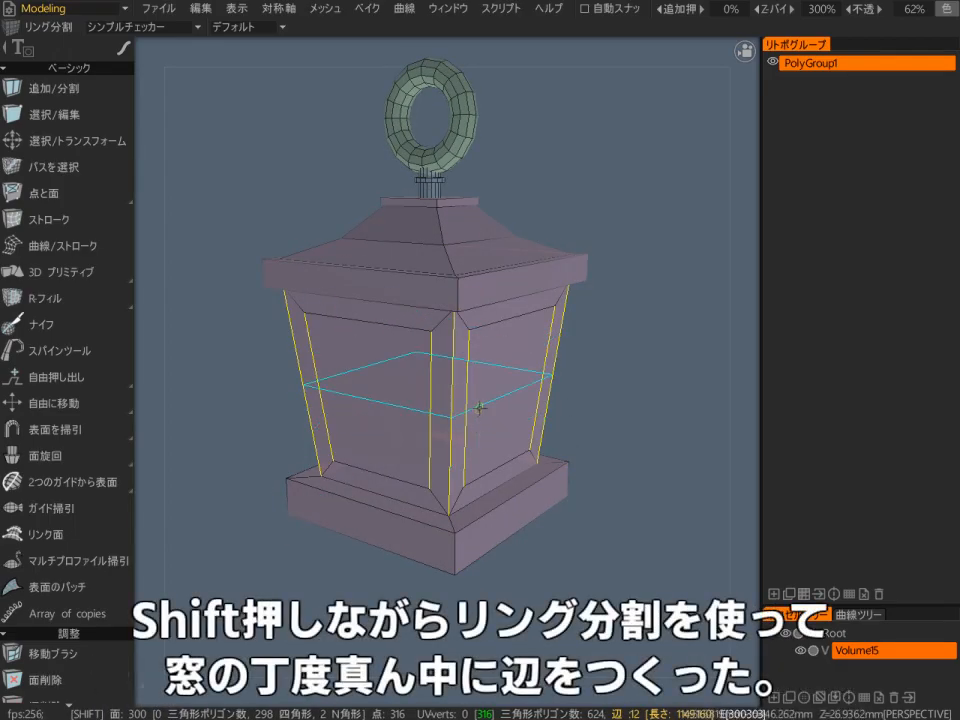
click(479, 408)
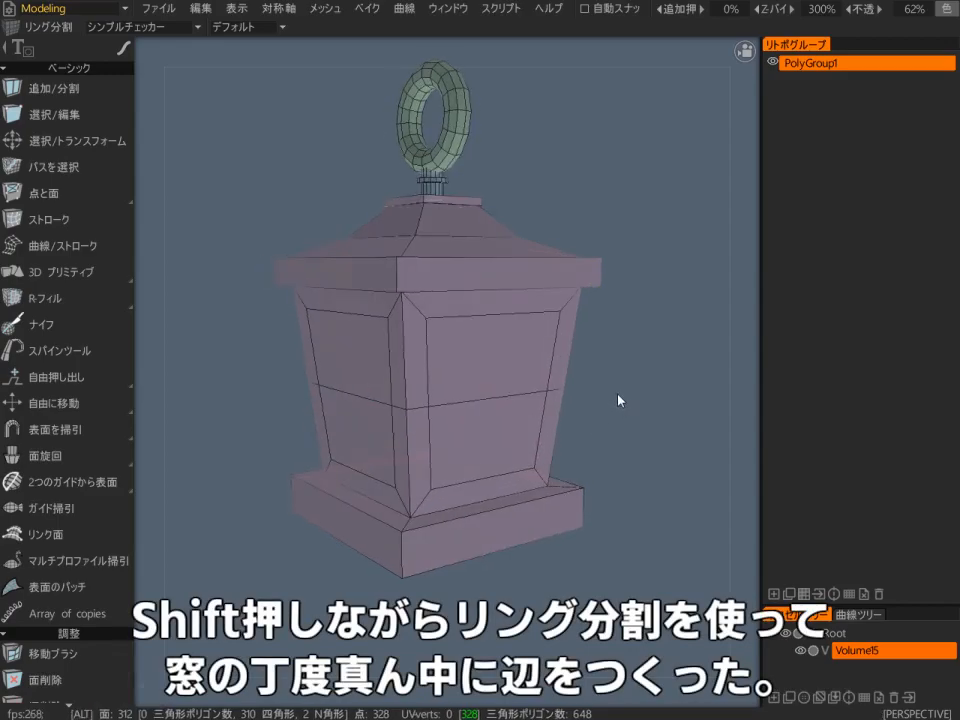
- Select the new middle edge loop around the lantern body with Select/Edit in edge mode and start Bevel (ベベル) on it
key(space)
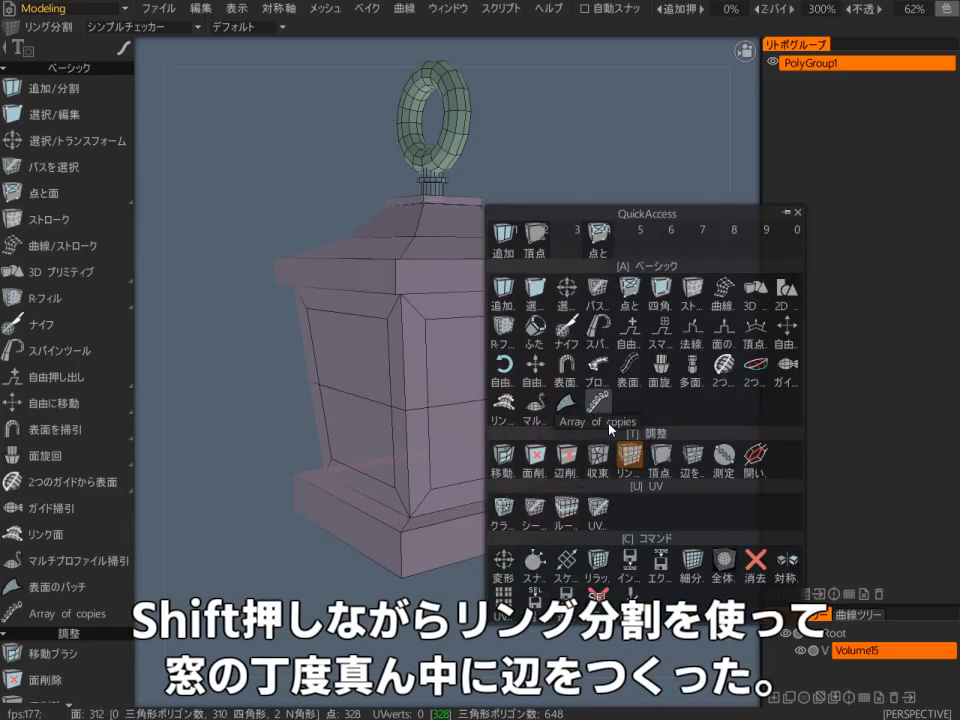
click(535, 290)
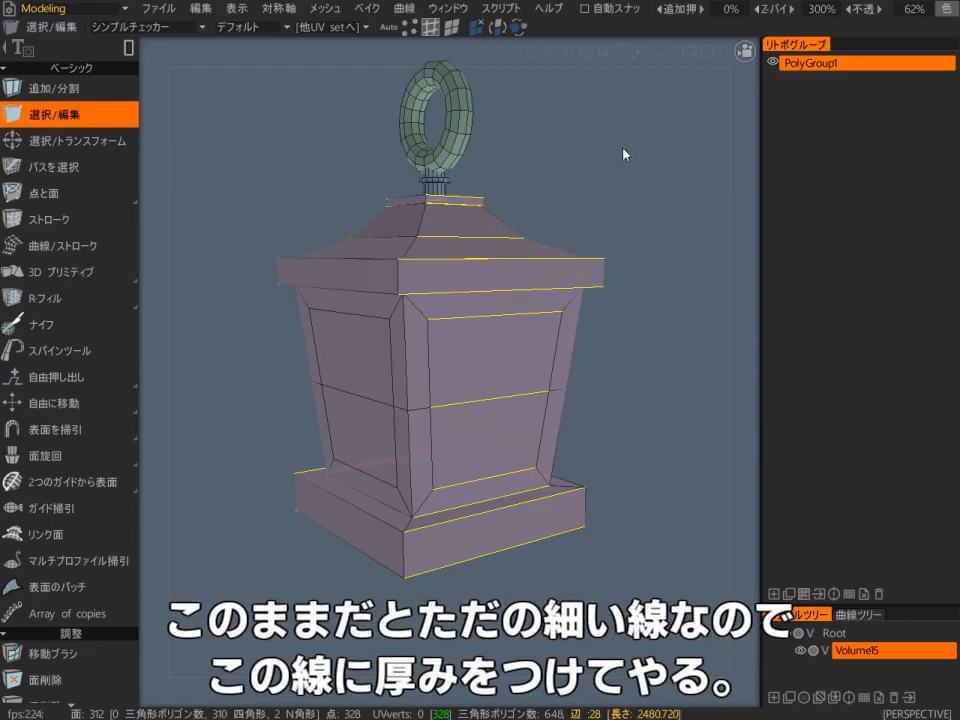
click(585, 136)
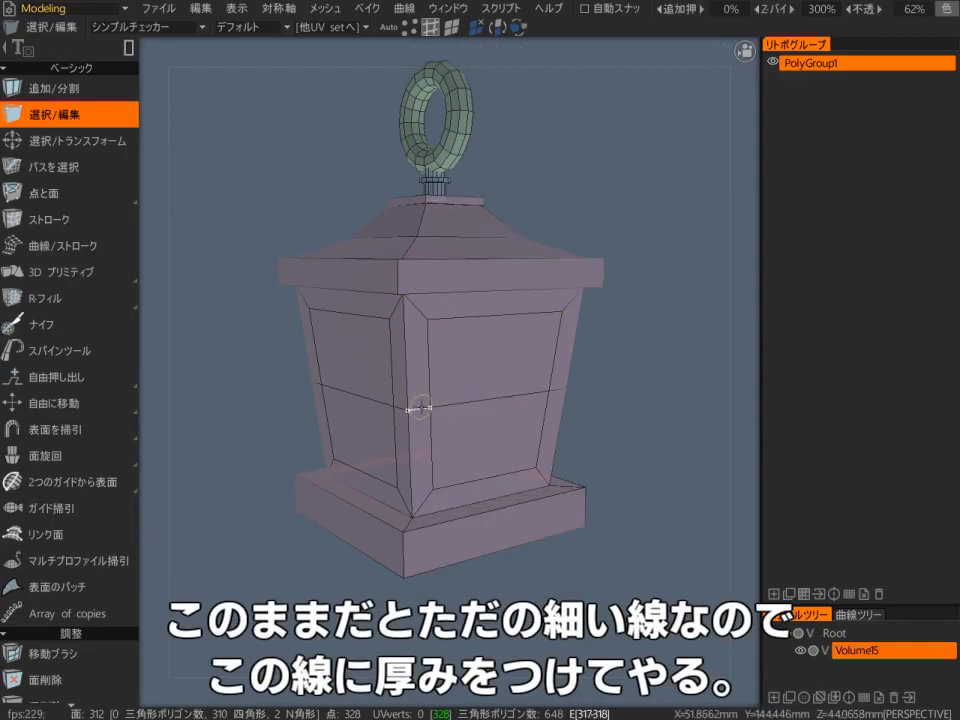
shift+double_click(493, 406)
alt+drag(495, 408, 684, 437)
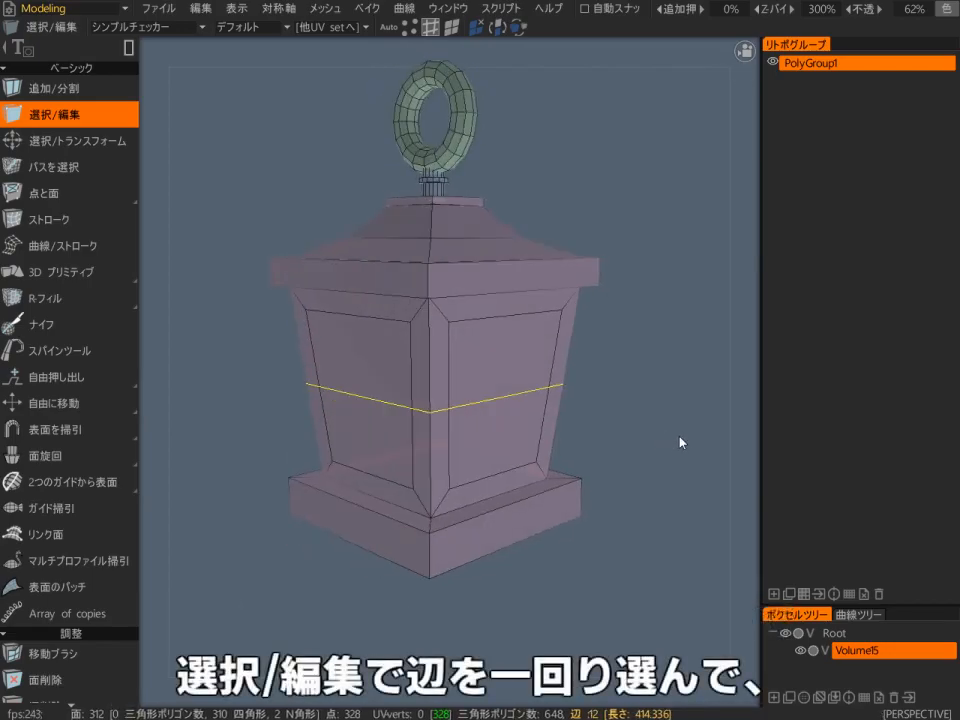
key(space)
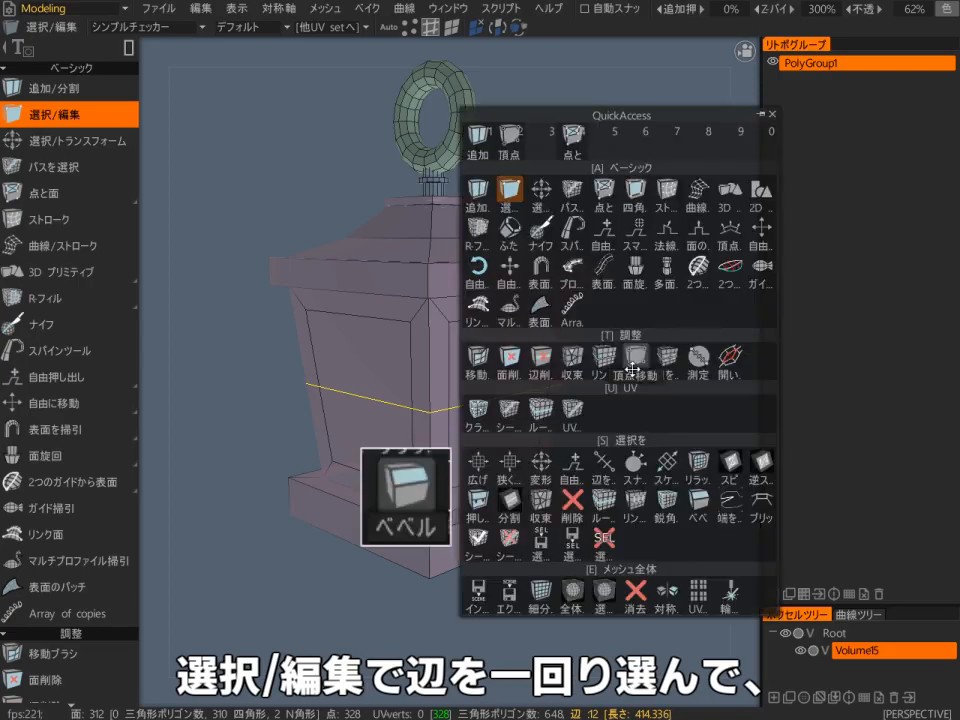
click(707, 508)
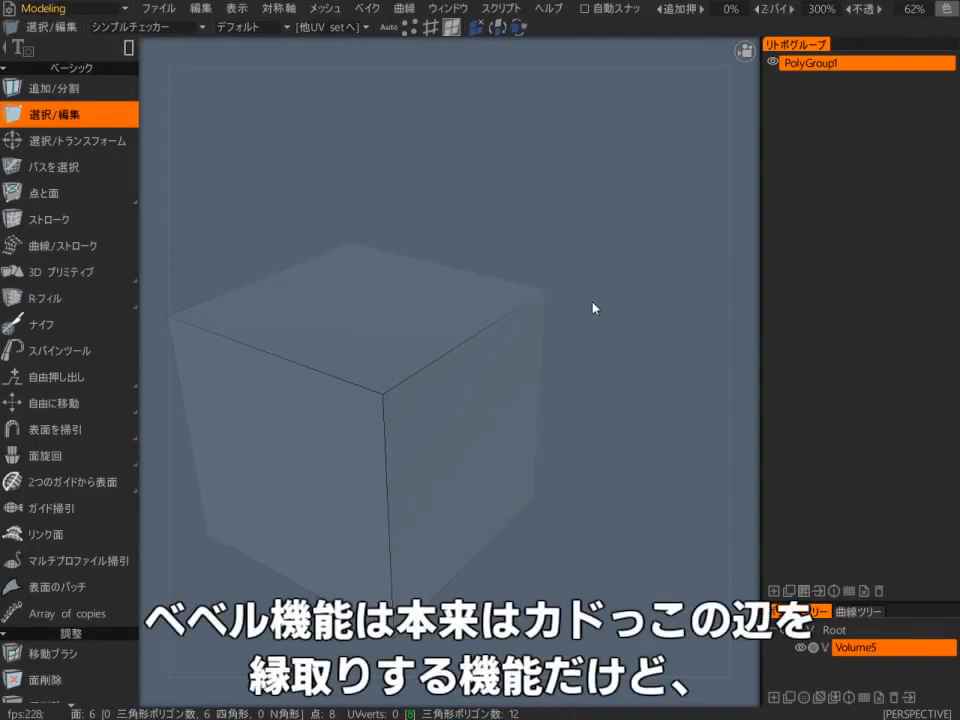
- Select one top edge of the sample cube and bevel it to demonstrate the Bevel function
key(Tab)
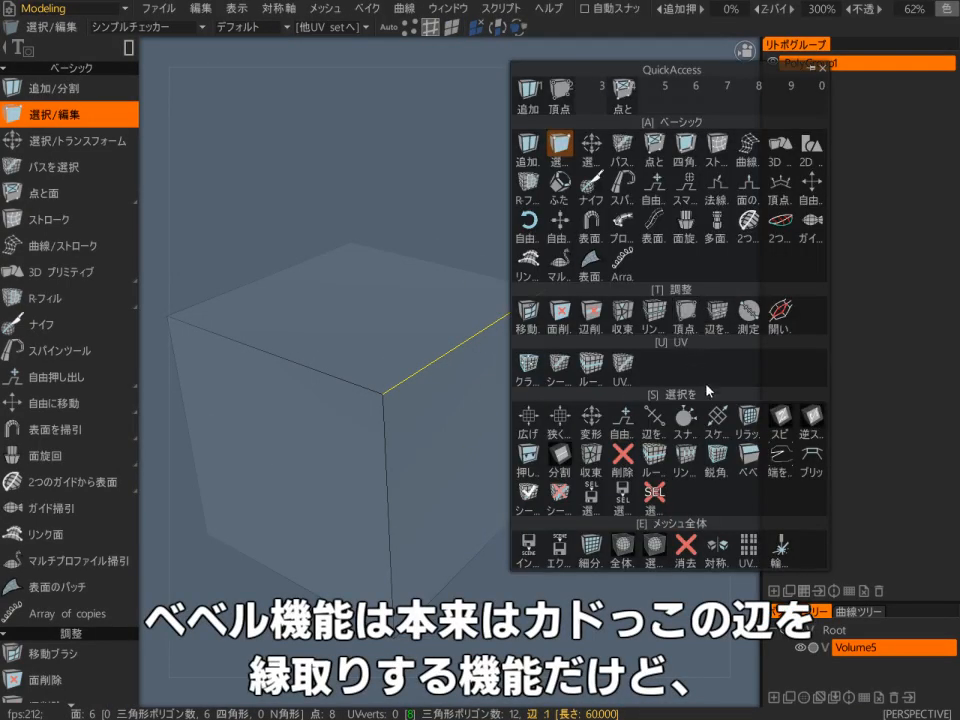
click(752, 462)
drag(638, 100, 740, 100)
click(594, 183)
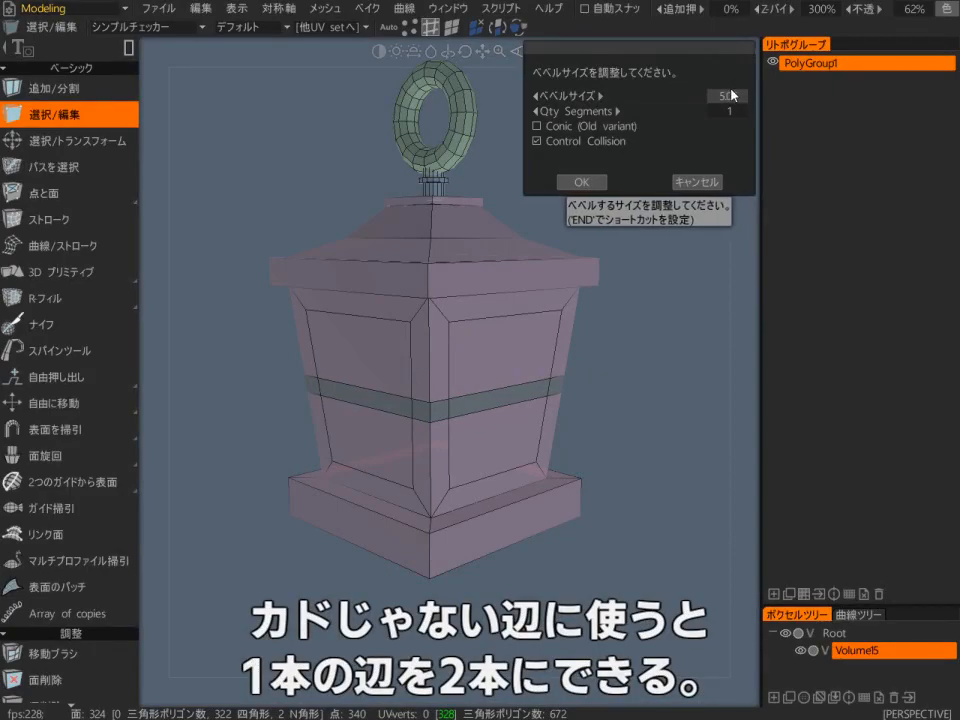
- Apply a one-segment bevel with a size of about 5 to the lantern body's middle edge loop
click(581, 182)
mouse_move(664, 386)
alt+mouse_down()
mouse_move(656, 413)
mouse_move(668, 380)
alt+mouse_up()
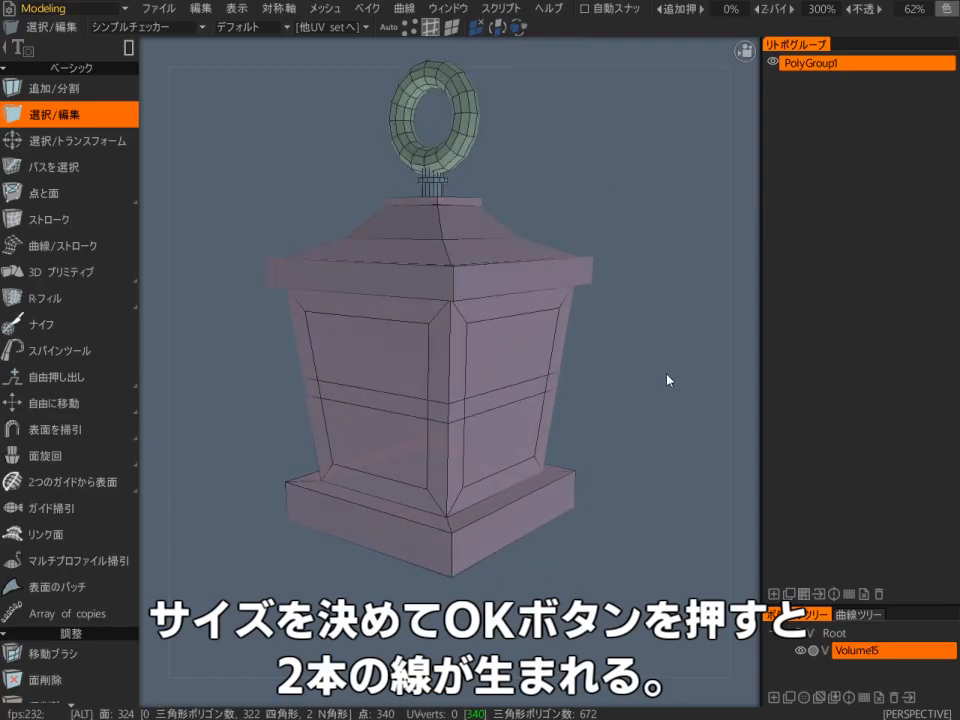
alt+right_drag(668, 375, 643, 380)
alt+drag(643, 380, 626, 424)
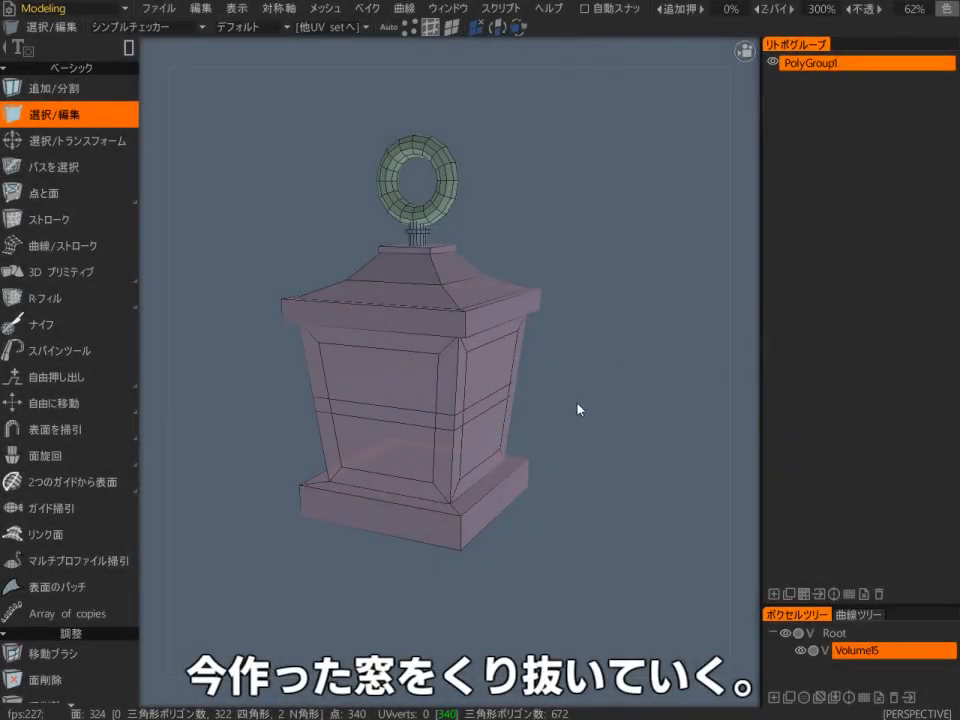
- Select the upper and lower window faces on all four sides of the lantern body with Select/Edit in face mode
alt+drag(321, 600, 376, 594)
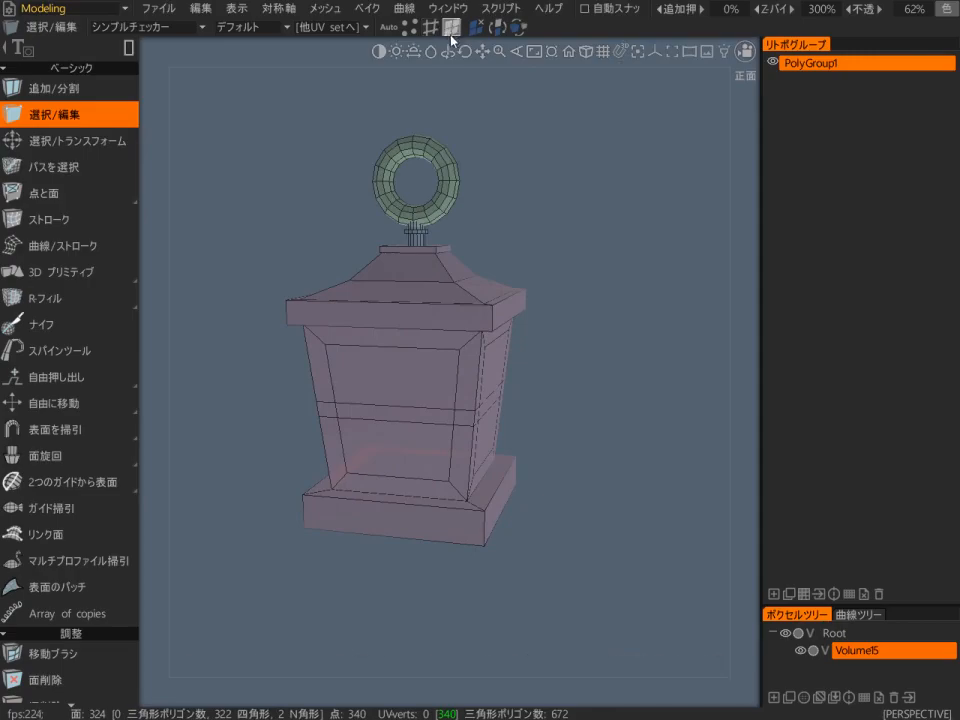
click(420, 375)
click(430, 422)
shift+click(395, 450)
alt+drag(300, 585, 508, 574)
shift+click(397, 383)
shift+click(387, 455)
alt+drag(385, 582, 590, 574)
shift+click(414, 383)
shift+click(400, 467)
alt+drag(335, 601, 530, 596)
shift+click(418, 384)
shift+click(408, 453)
alt+drag(270, 598, 541, 607)
- Push the eight selected window faces inward with Extrude Faces (面の押し出し) and clear the selection
alt+right_drag(541, 607, 581, 559)
alt+drag(581, 559, 651, 515)
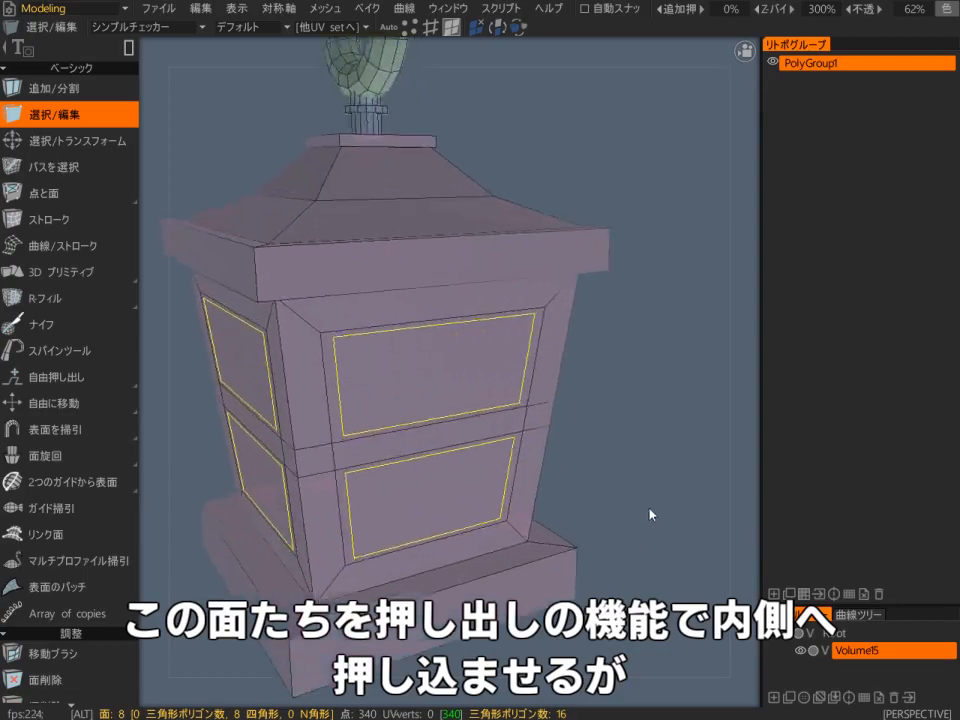
alt+right_drag(651, 515, 641, 503)
key(space)
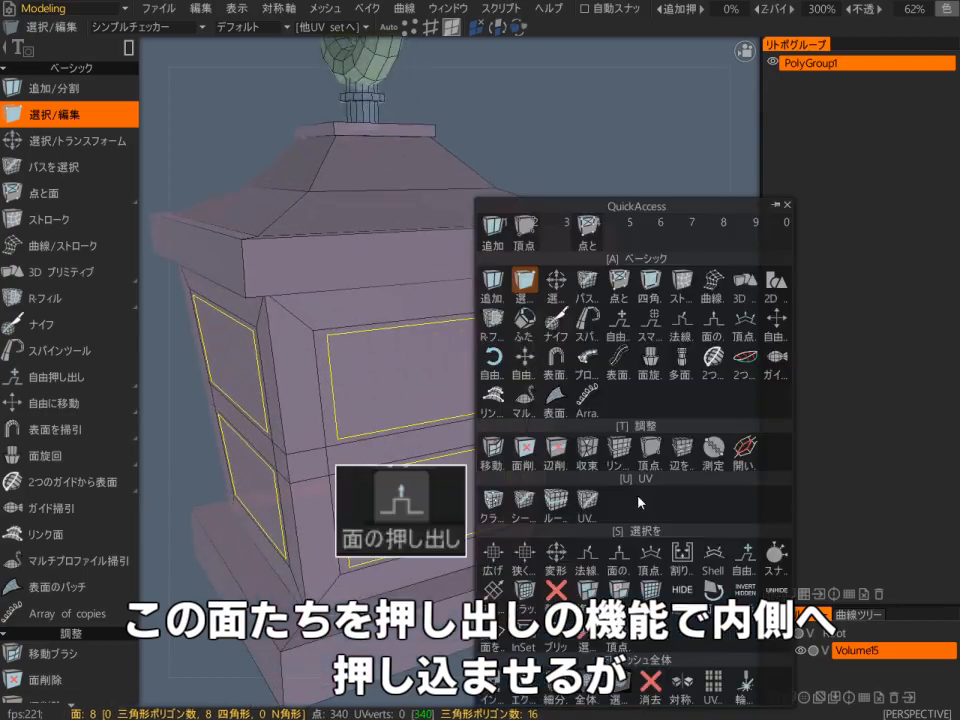
click(624, 557)
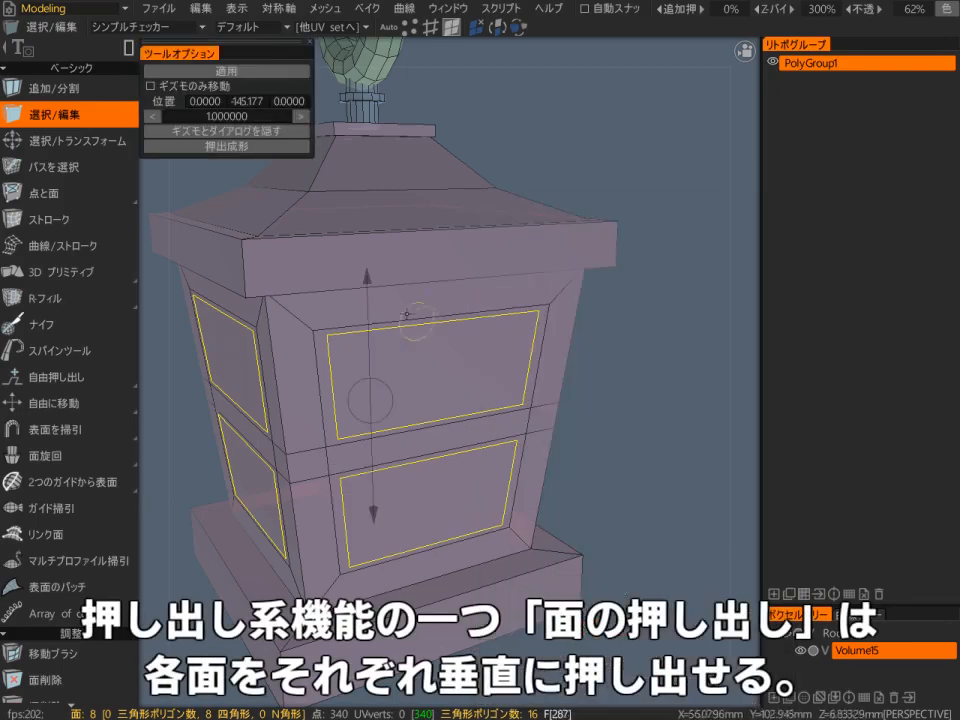
drag(366, 277, 372, 233)
alt+drag(498, 375, 647, 415)
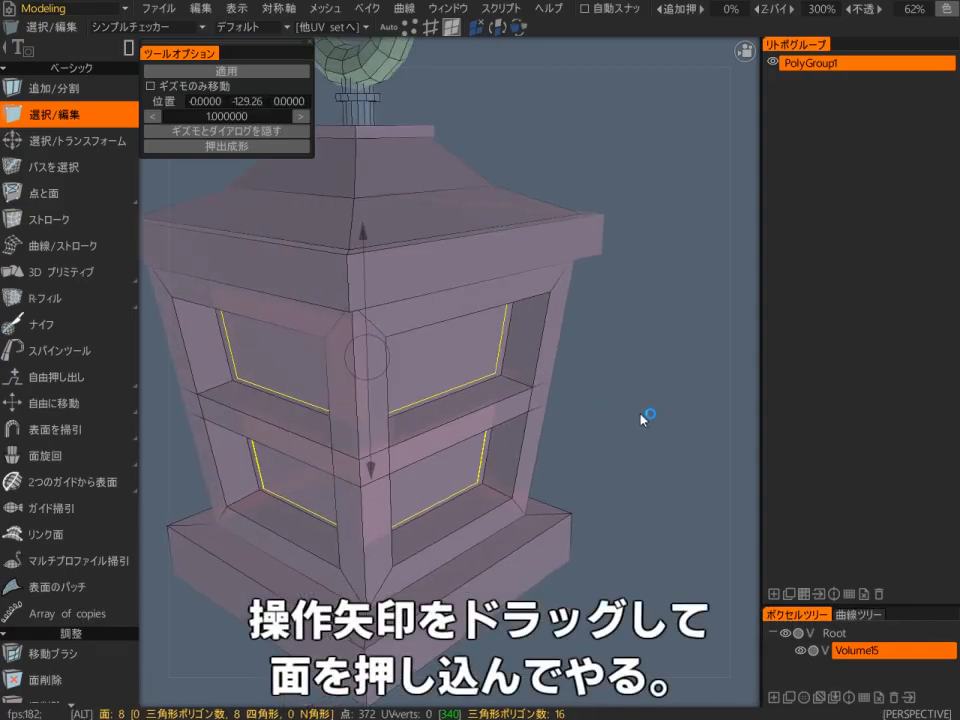
key(Escape)
- Delete the recessed window faces on all four sides with Delete Faces (面削除) to open the lantern body
scroll(632, 510, down, 5)
alt+drag(632, 510, 596, 565)
scroll(597, 526, up, 2)
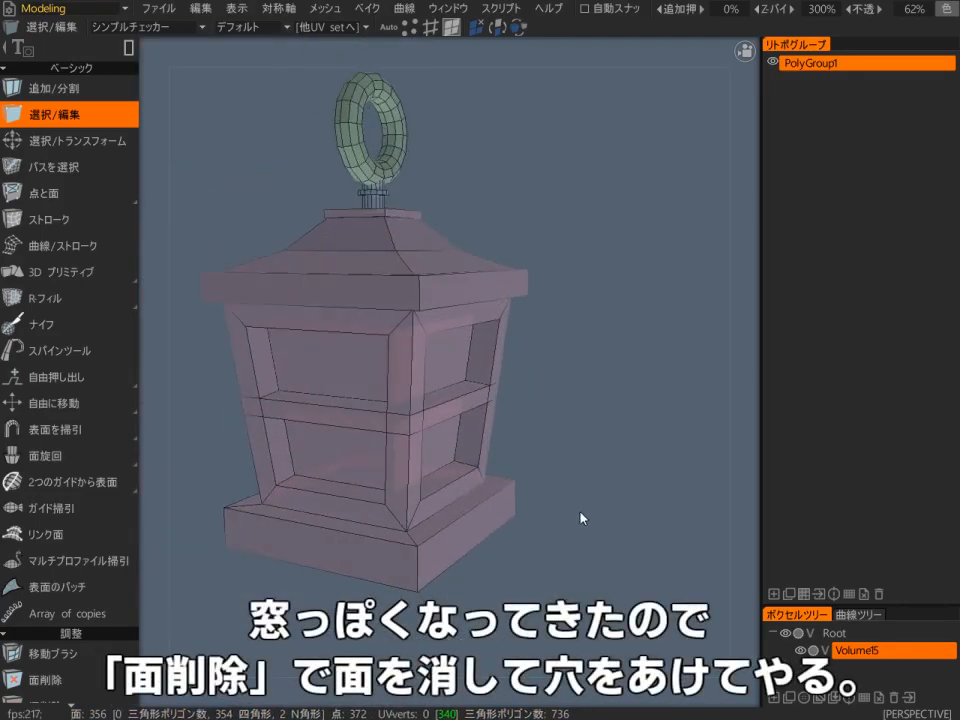
scroll(579, 516, up, 2)
key(space)
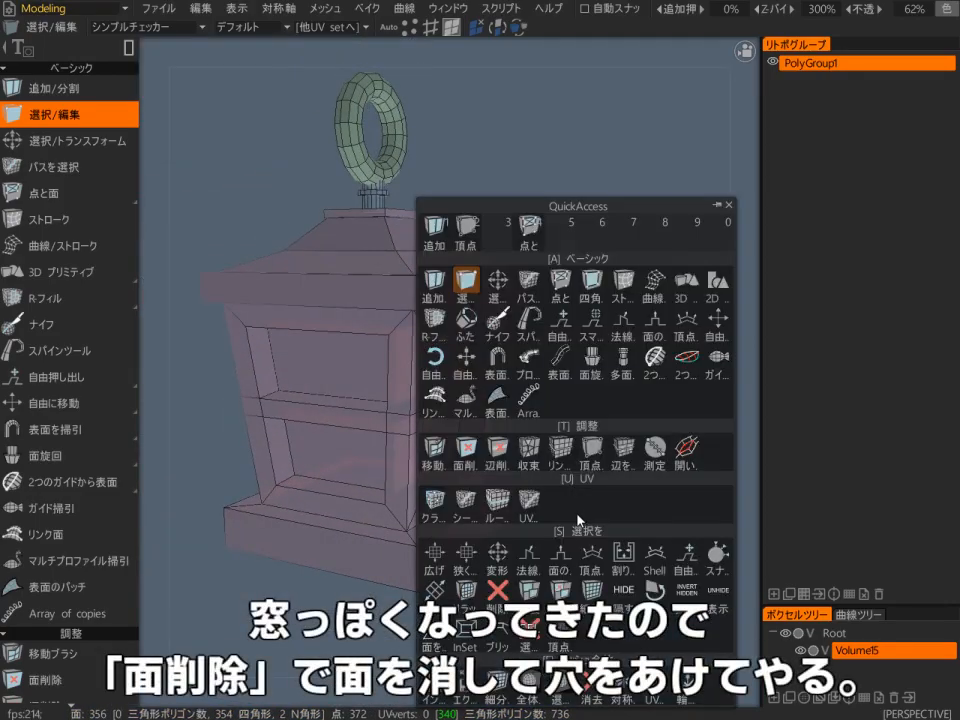
click(479, 455)
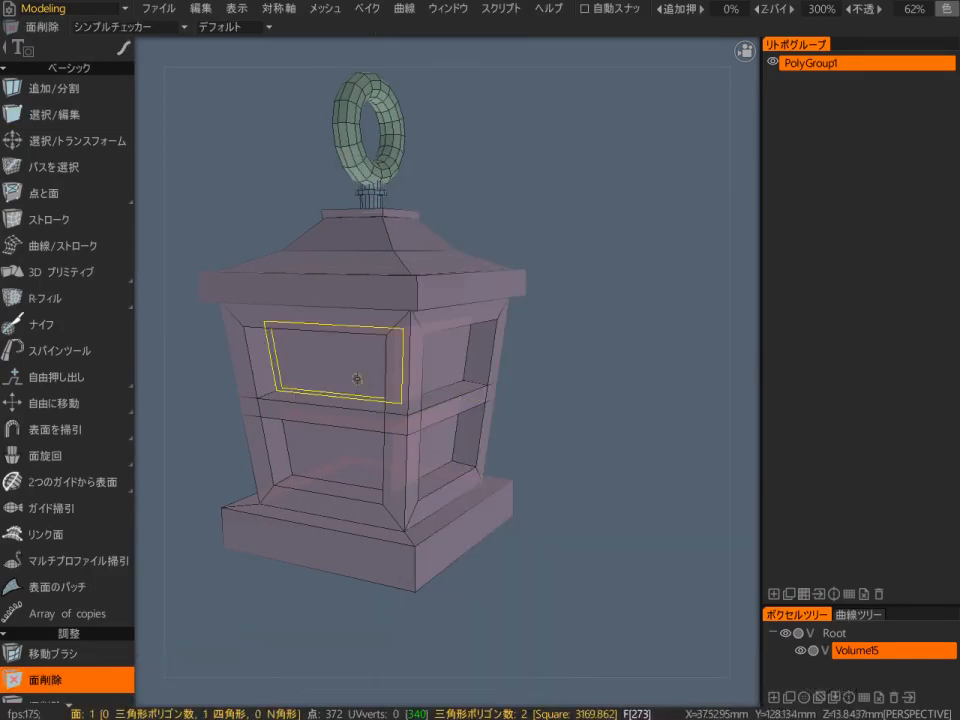
click(352, 364)
click(448, 366)
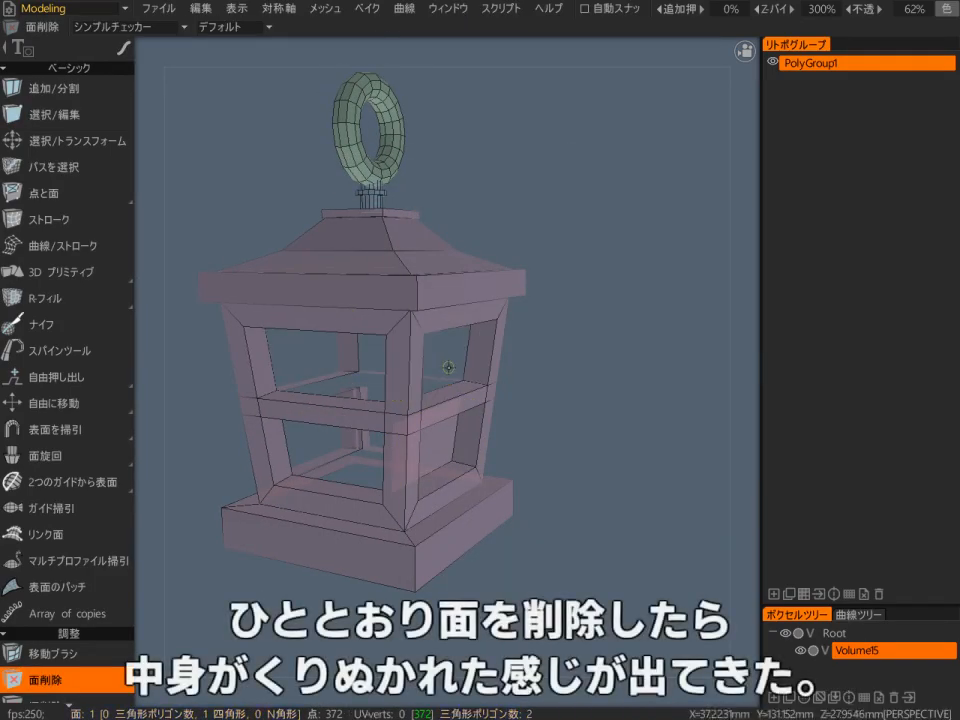
click(444, 455)
drag(350, 460, 540, 455)
click(366, 375)
click(366, 455)
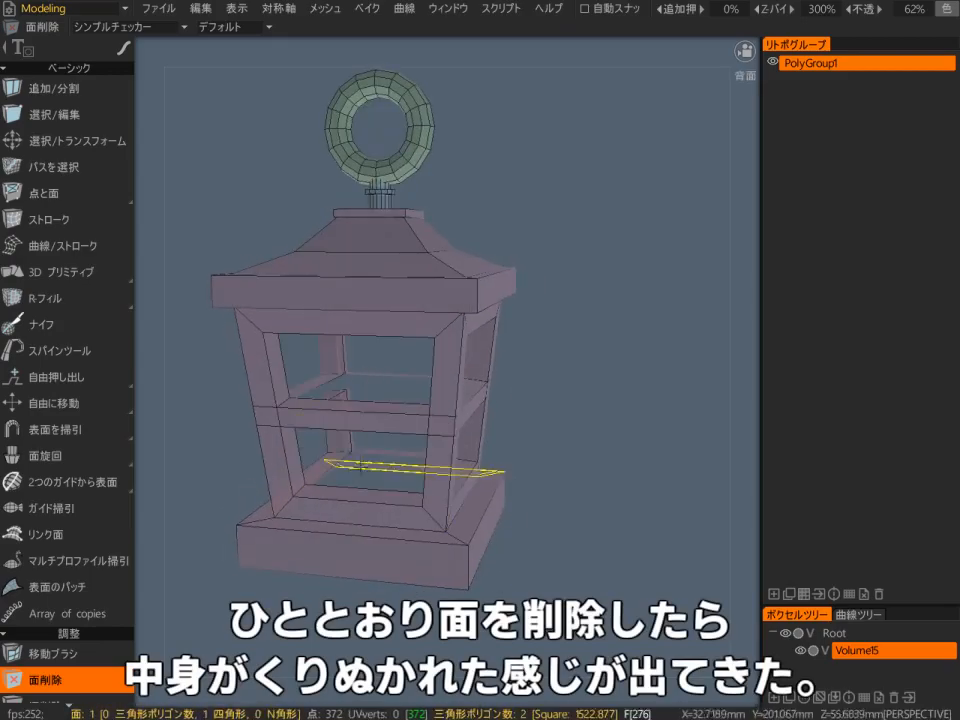
alt+drag(375, 468, 530, 495)
click(378, 365)
click(375, 454)
alt+drag(375, 545, 530, 545)
- Try moving an inner corner vertex of the window frame to check whether it is connected, and undo the move
alt+drag(405, 545, 644, 467)
scroll(571, 549, up, 4)
key(space)
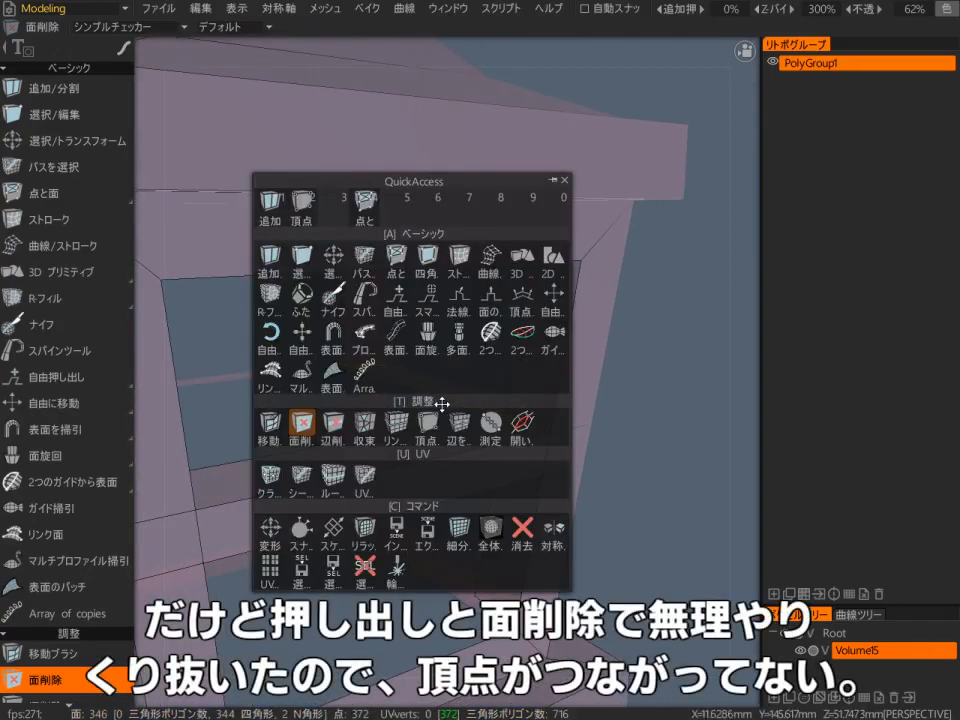
key(2)
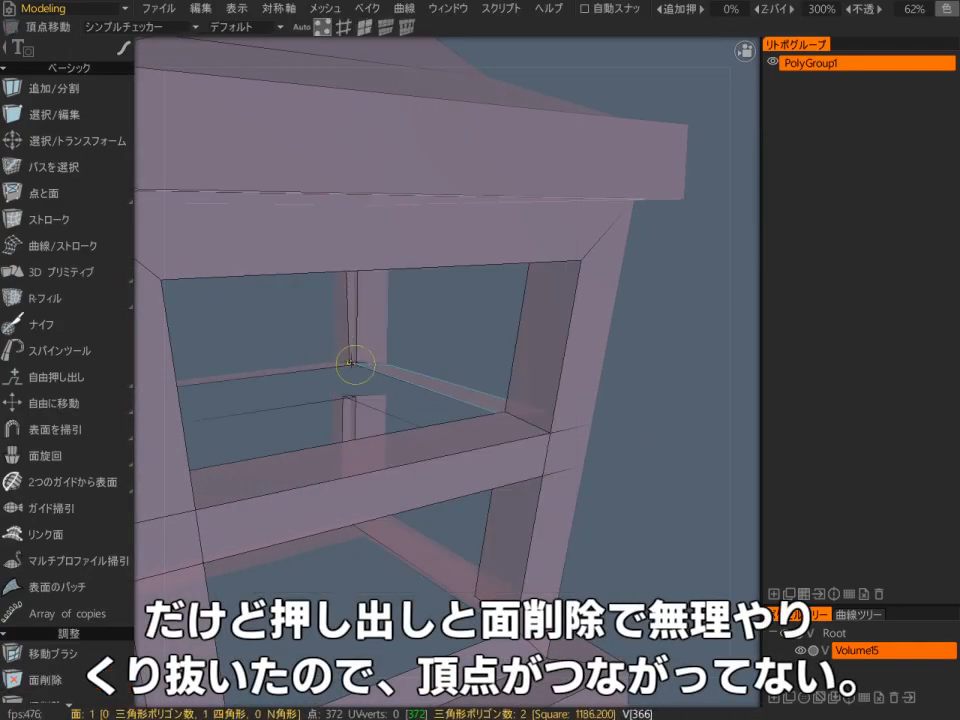
alt+right_drag(391, 375, 443, 302)
alt+middle_drag(443, 302, 478, 362)
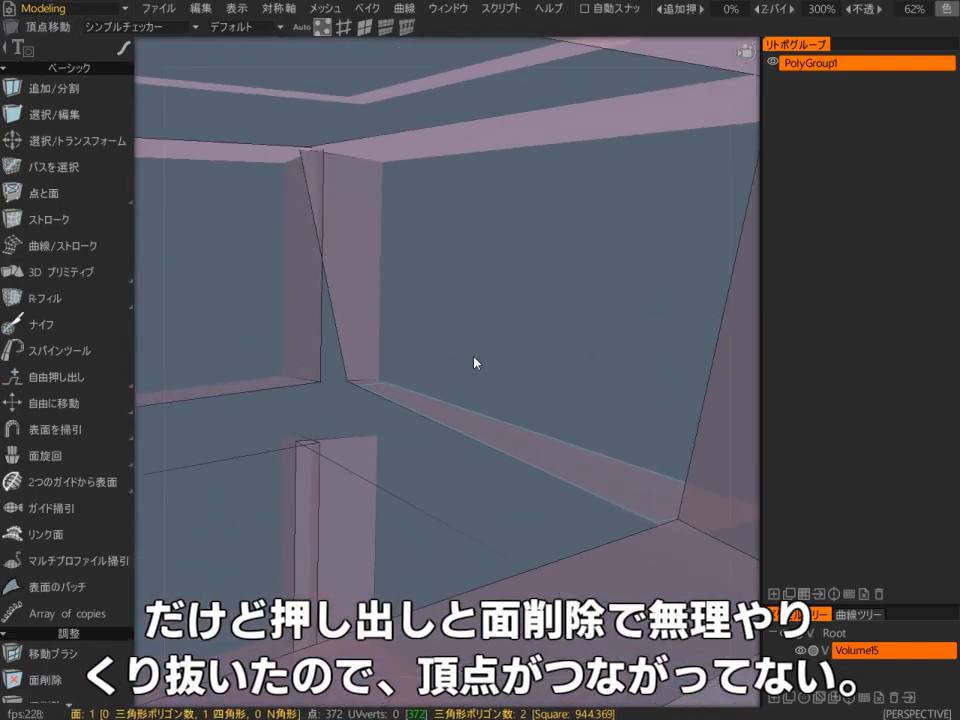
key(ctrl+z)
drag(297, 378, 343, 378)
alt+right_drag(454, 315, 435, 356)
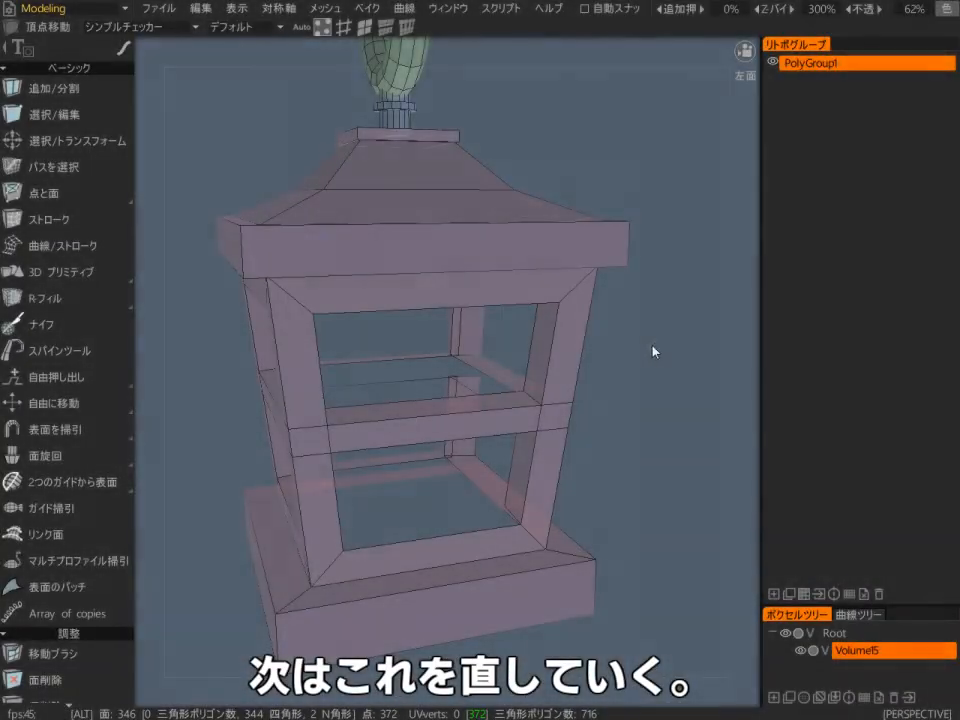
- Start Weld Vertices (溶接頂点) on the window frame's vertices with Select/Edit in vertex mode
alt+drag(652, 351, 635, 364)
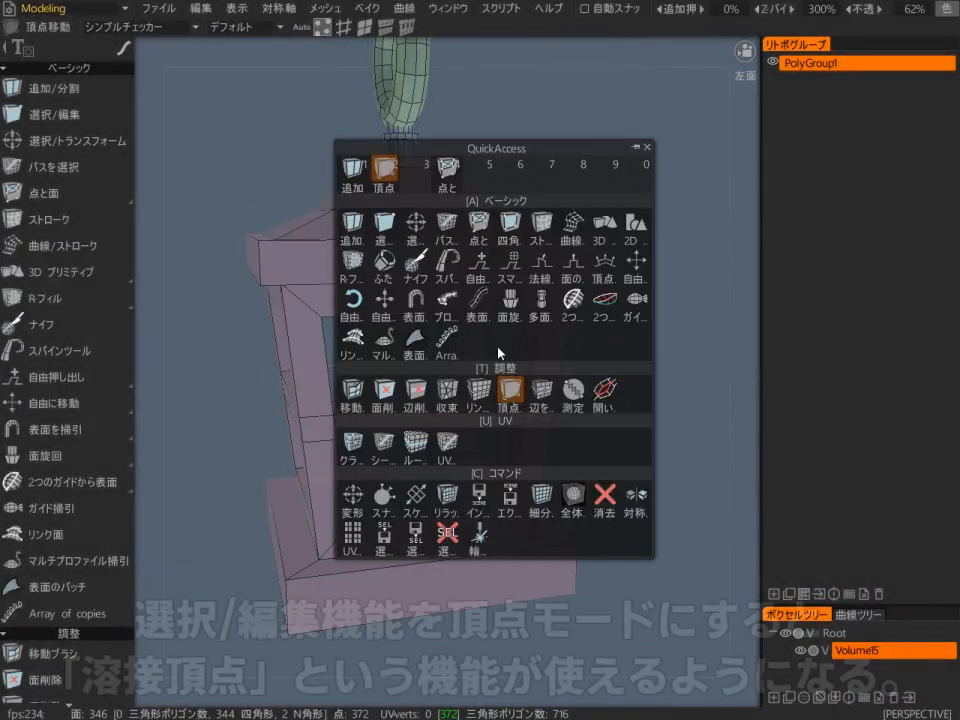
key(space)
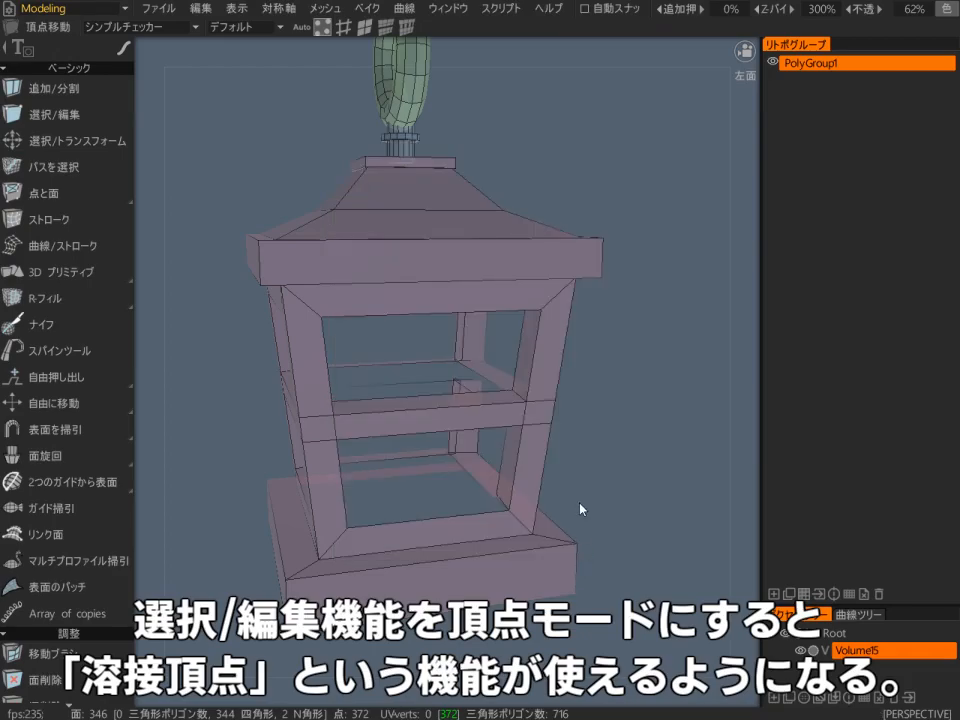
click(112, 124)
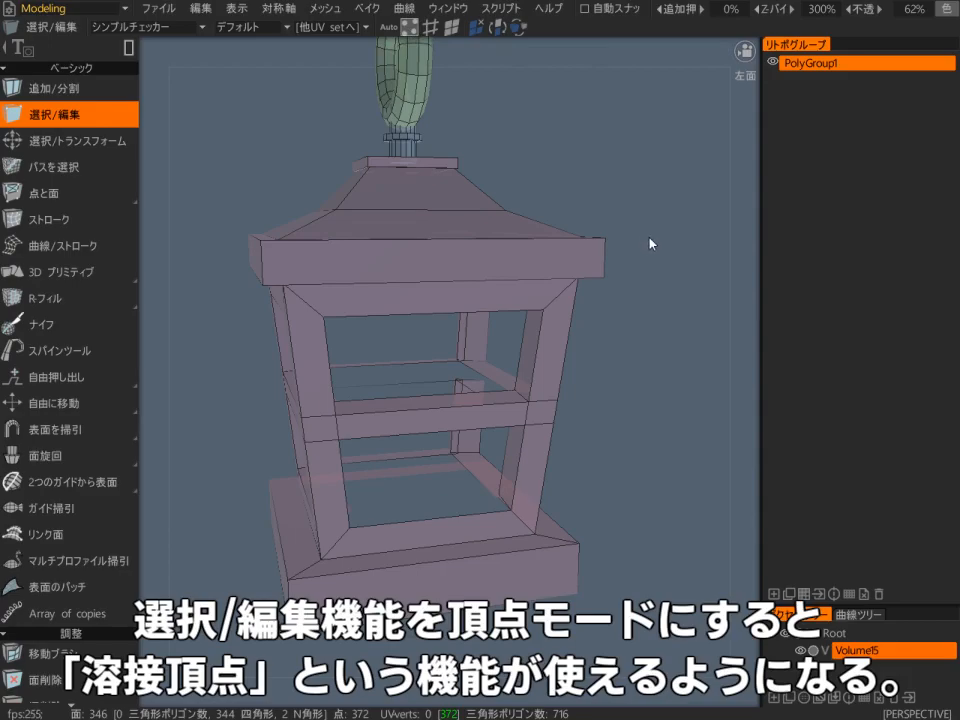
key(space)
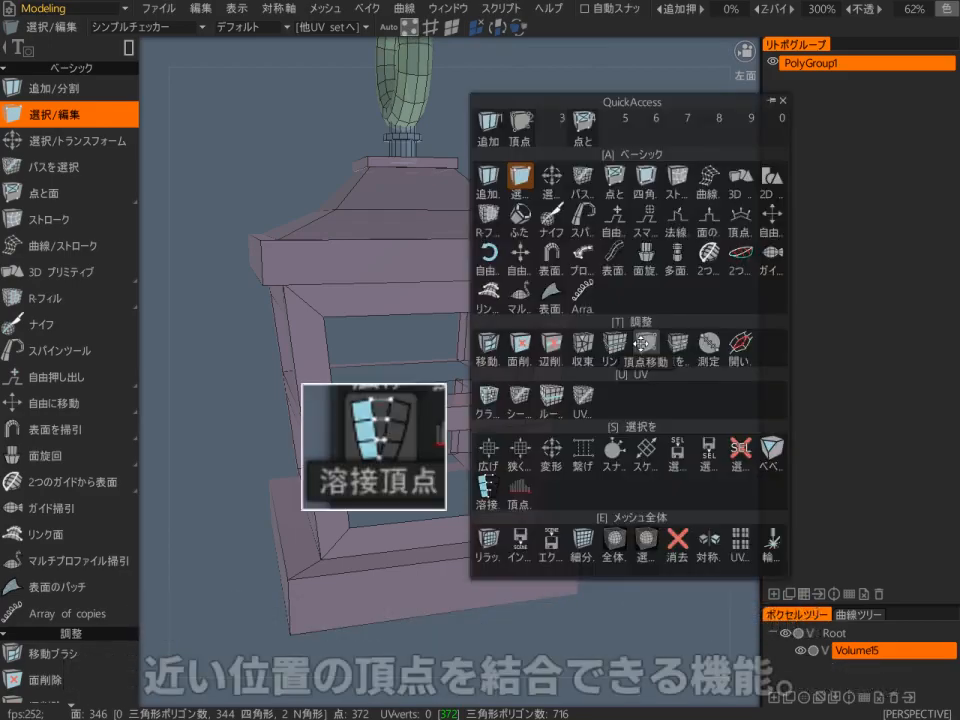
click(490, 487)
alt+drag(252, 333, 549, 457)
drag(586, 491, 587, 492)
- Lower the Weld Vertices (溶接頂点) tolerance to 19 pixels and weld the duplicate vertices of the window frame
alt+right_drag(427, 445, 392, 336)
alt+drag(392, 342, 450, 336)
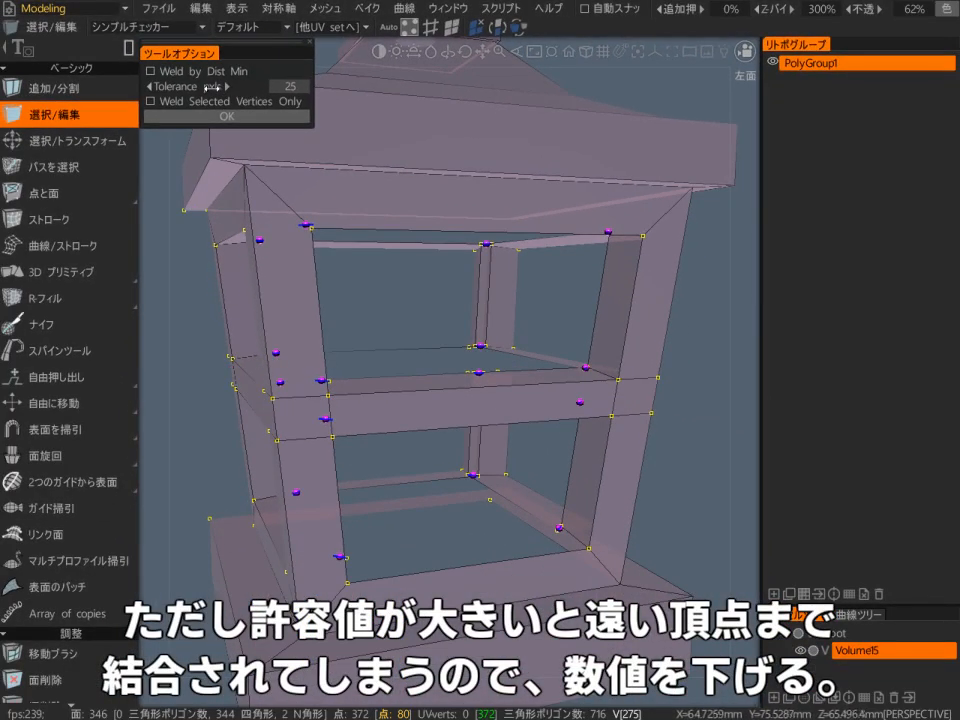
drag(200, 88, 181, 88)
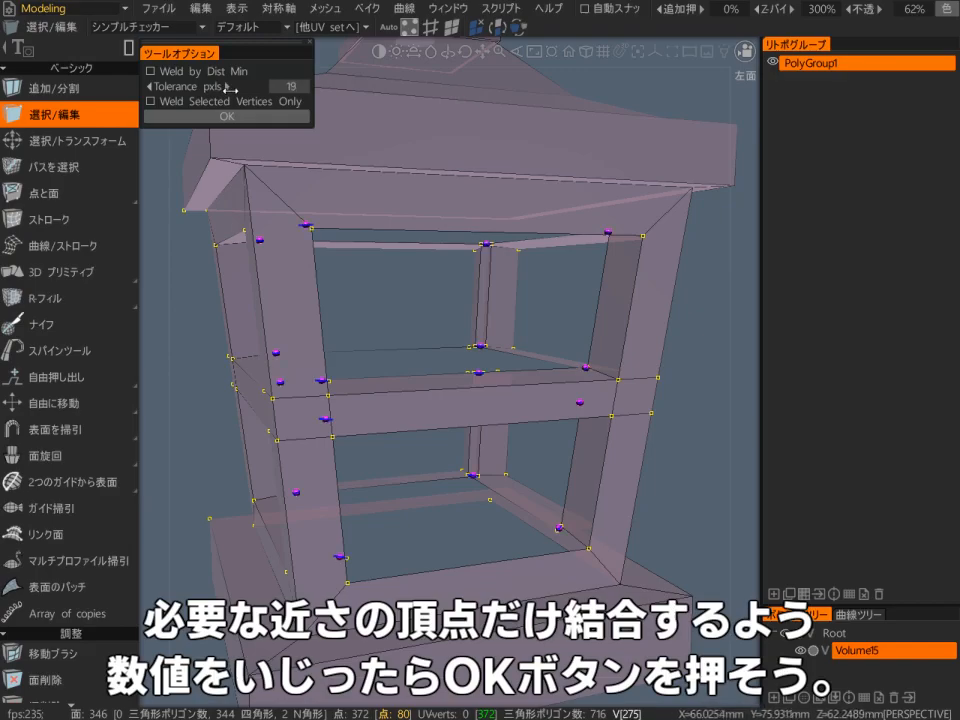
alt+drag(427, 312, 341, 300)
alt+right_drag(341, 300, 394, 302)
alt+drag(394, 302, 411, 268)
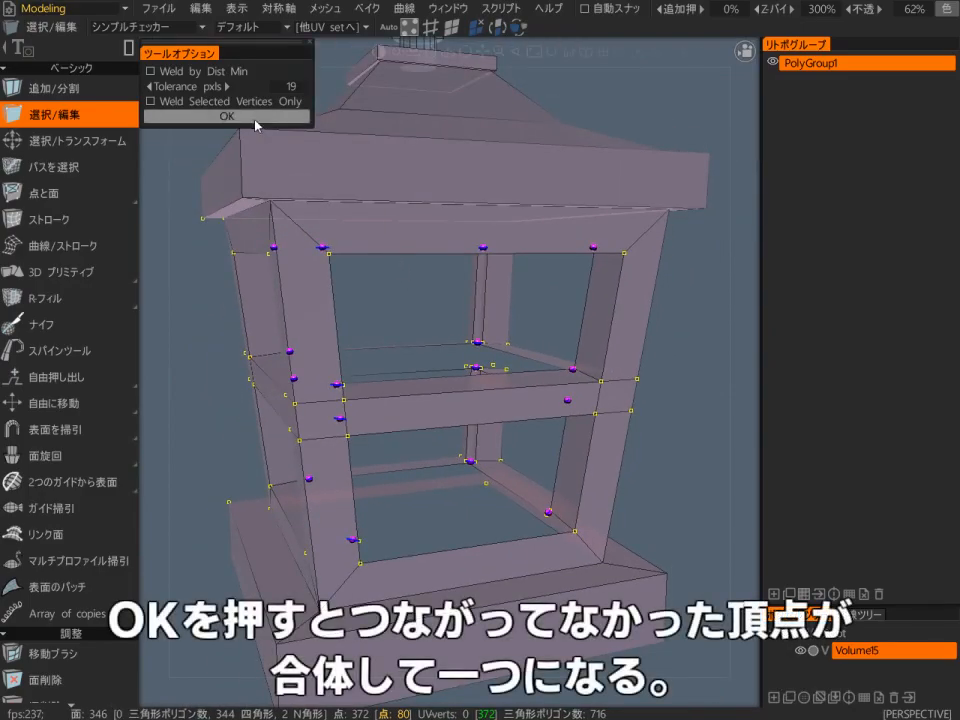
click(257, 118)
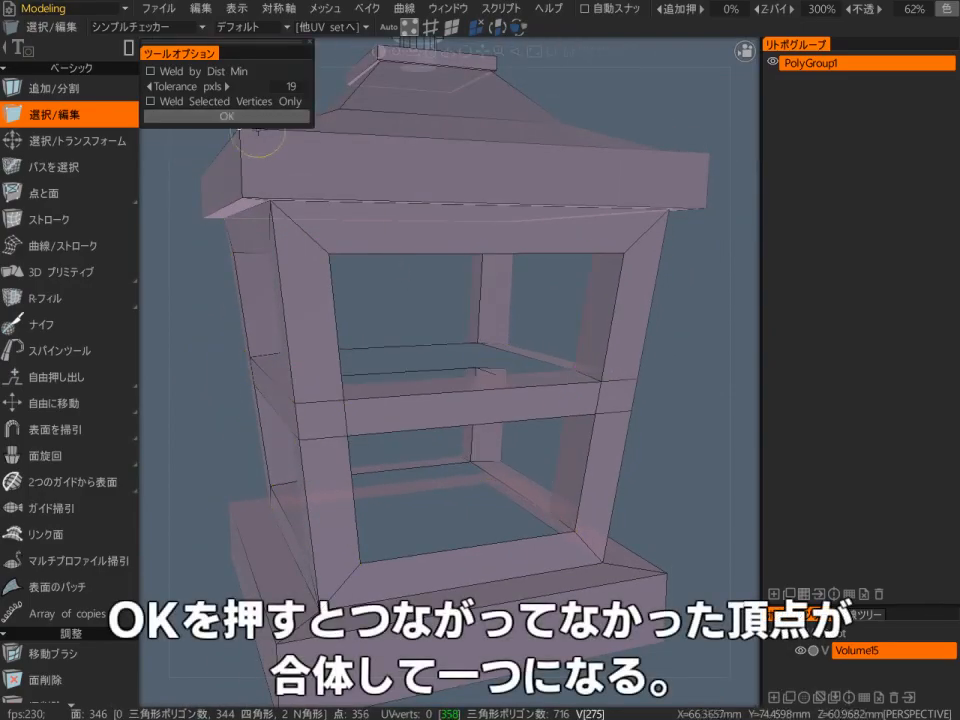
- Test the weld by moving an inner upper corner vertex of the frame with the vertex move tool (頂点移動), and undo the move
alt+right_drag(441, 332, 465, 234)
alt+drag(465, 234, 437, 303)
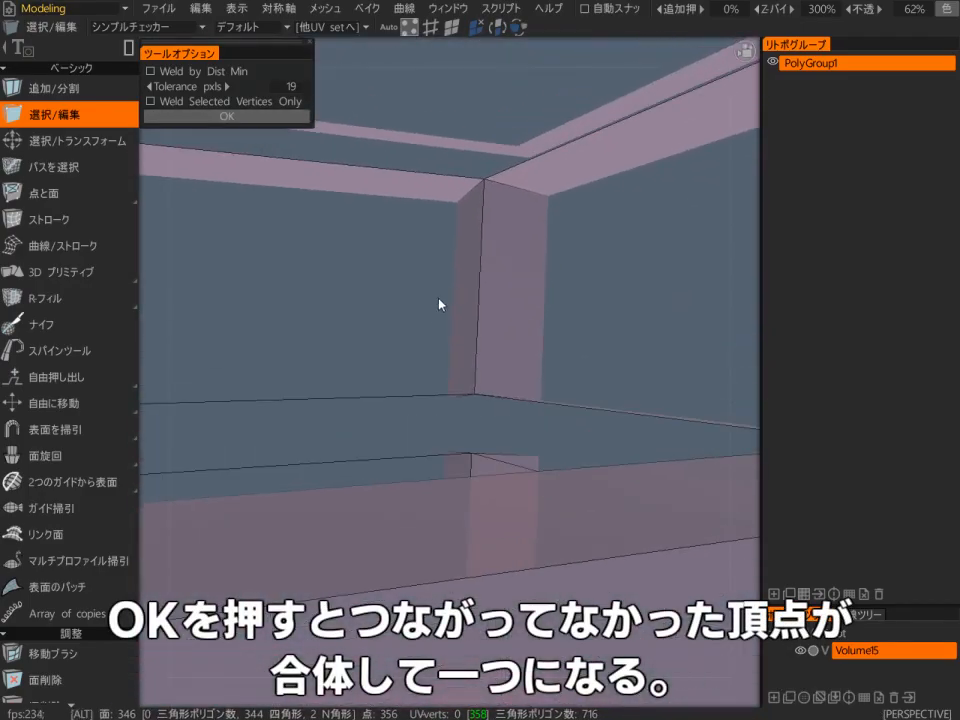
right_drag(488, 192, 496, 190)
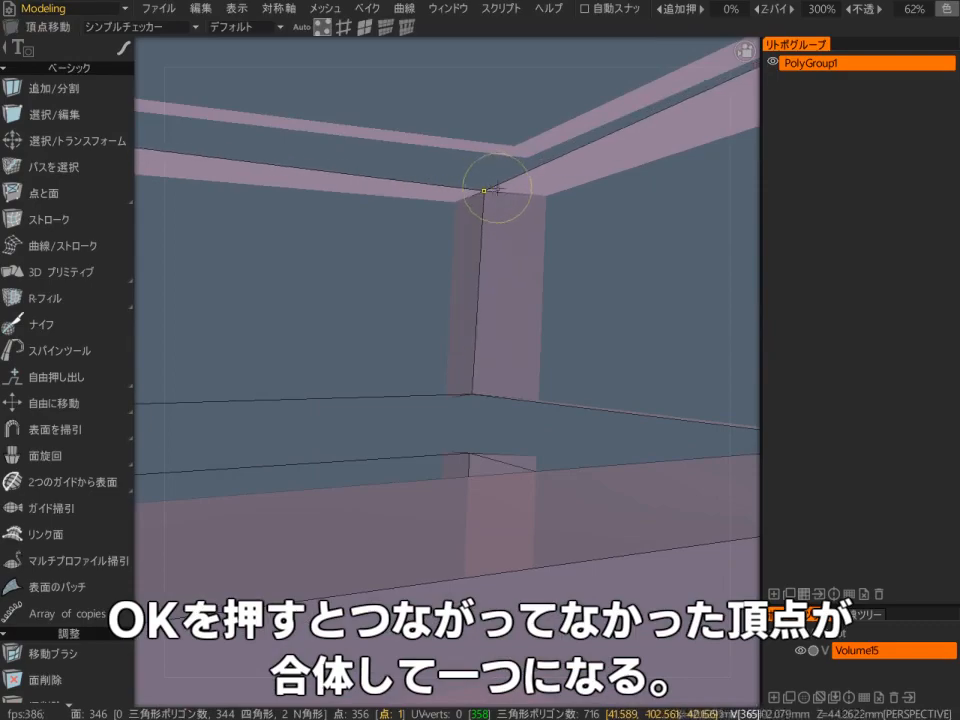
key(ctrl+z)
- Close the ceiling and floor openings inside the lantern body with the Cap tool (ふた)
alt+right_drag(534, 274, 428, 298)
alt+drag(428, 298, 535, 250)
alt+right_drag(535, 250, 548, 322)
alt+drag(548, 322, 685, 332)
alt+drag(594, 351, 409, 343)
alt+right_drag(409, 343, 392, 264)
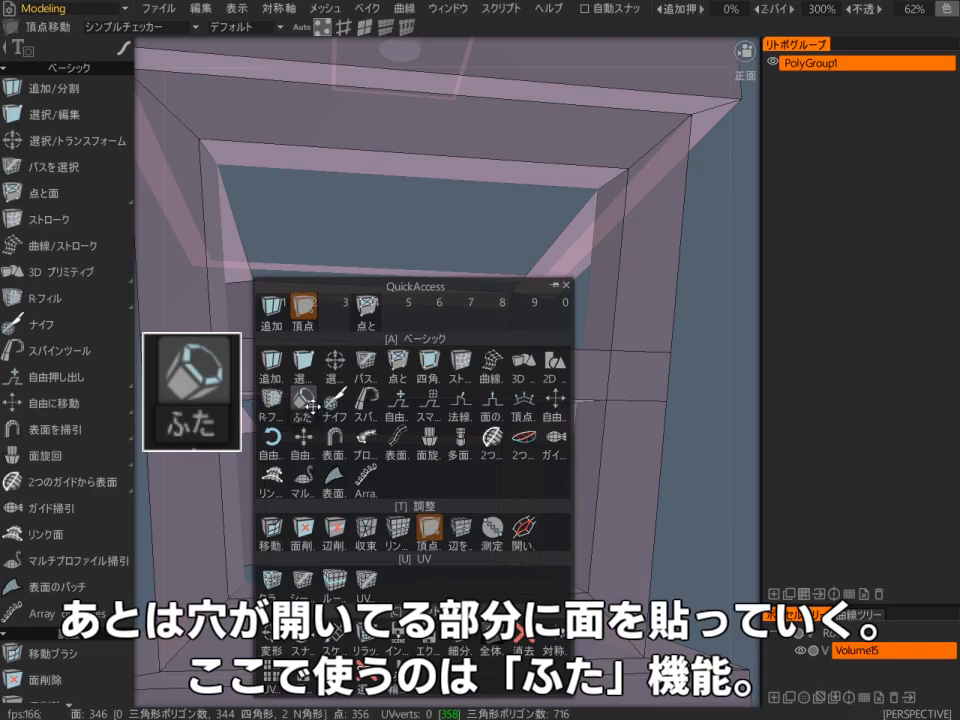
click(312, 406)
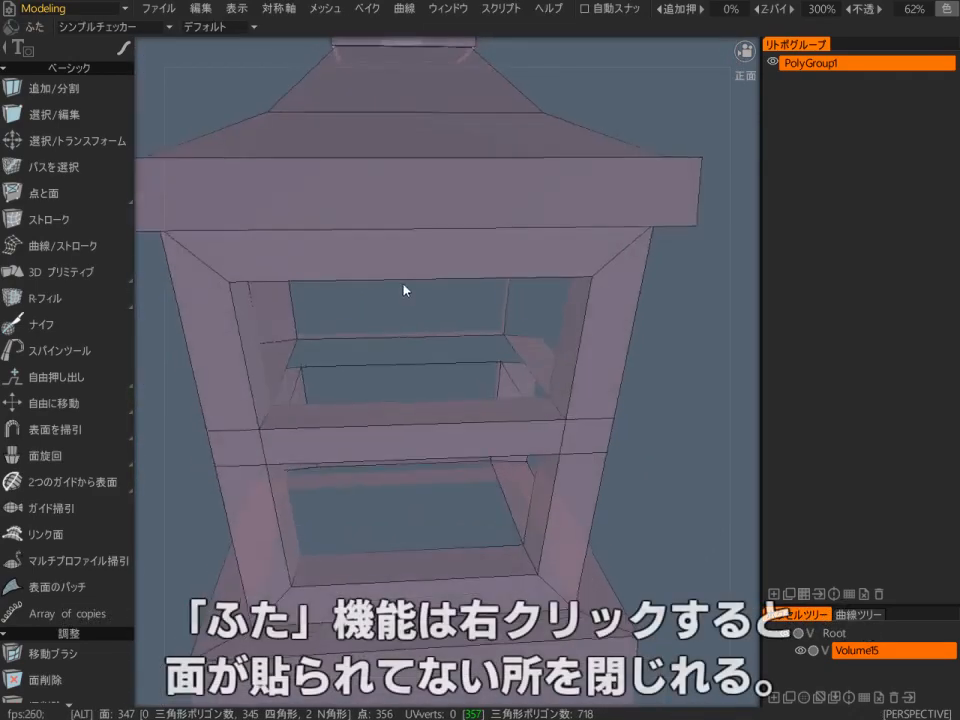
right_drag(302, 212, 373, 502)
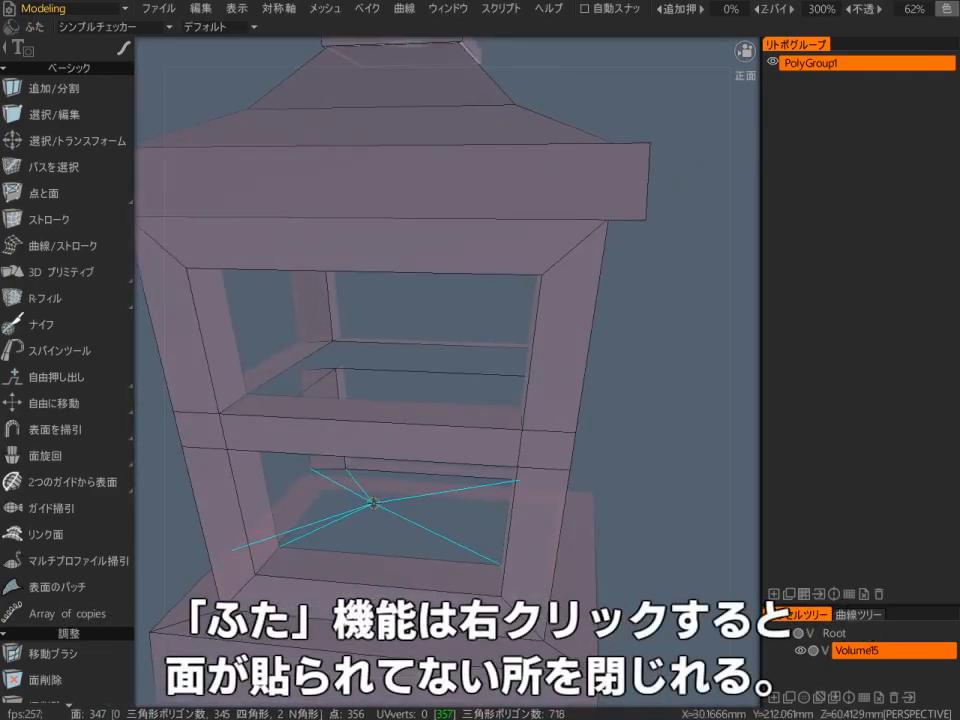
right_click(378, 507)
- Cap the remaining hole on the inner side of the lantern's vertical post with ふた
alt+drag(378, 507, 469, 436)
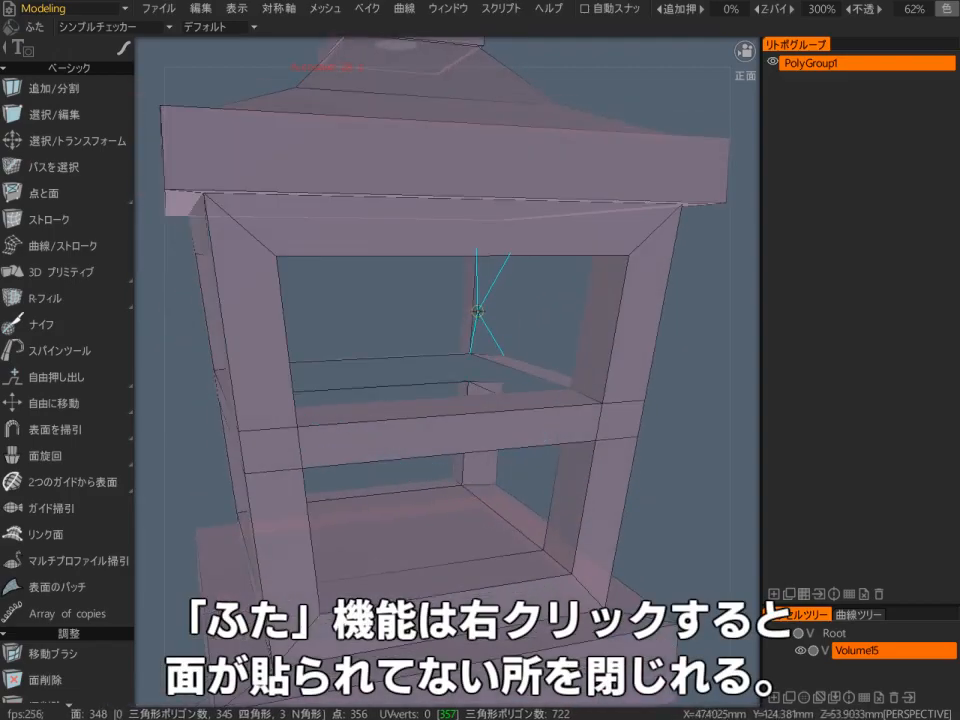
alt+drag(469, 322, 394, 362)
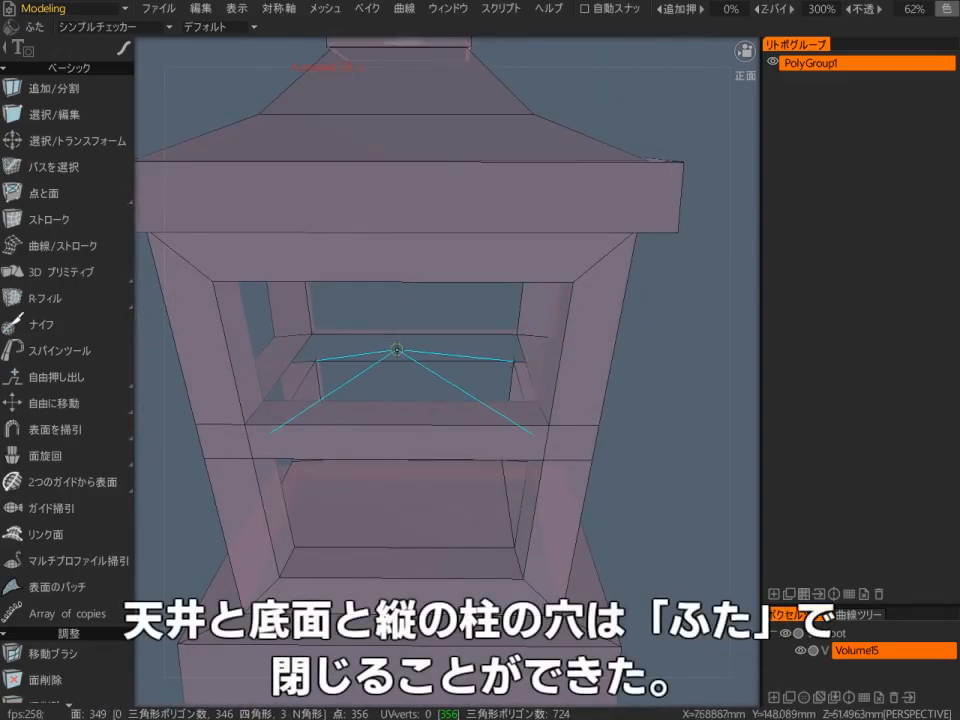
right_click(399, 349)
alt+drag(399, 349, 463, 364)
right_click(418, 261)
right_click(411, 407)
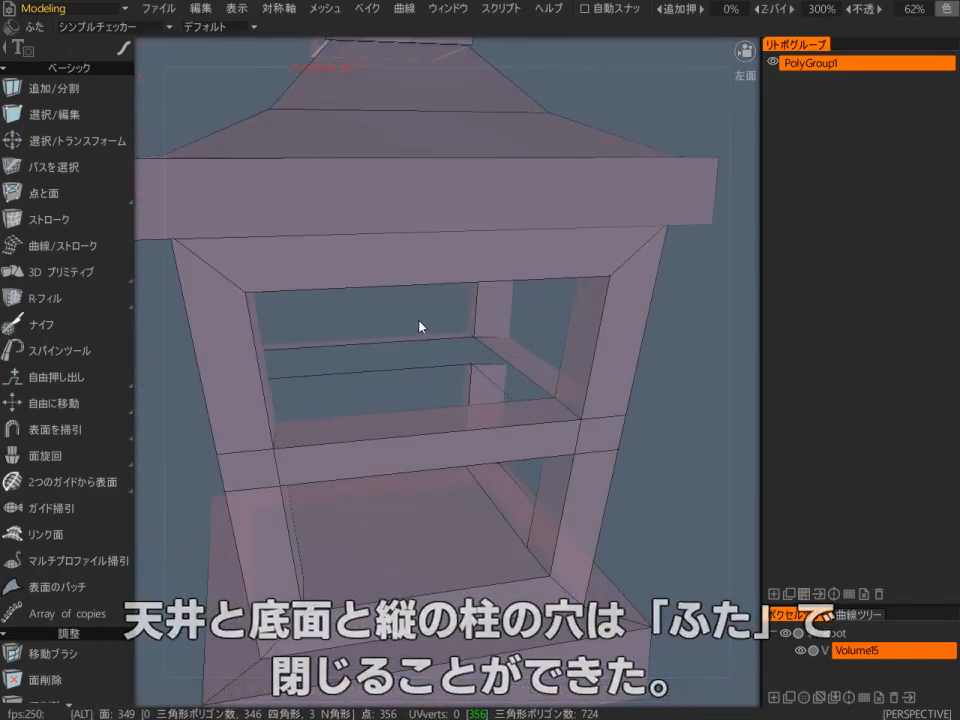
alt+drag(420, 328, 430, 315)
- Fill one inner face of the horizontal bar with Add/Split (追加/分割), picking its four corner vertices in order
key(space)
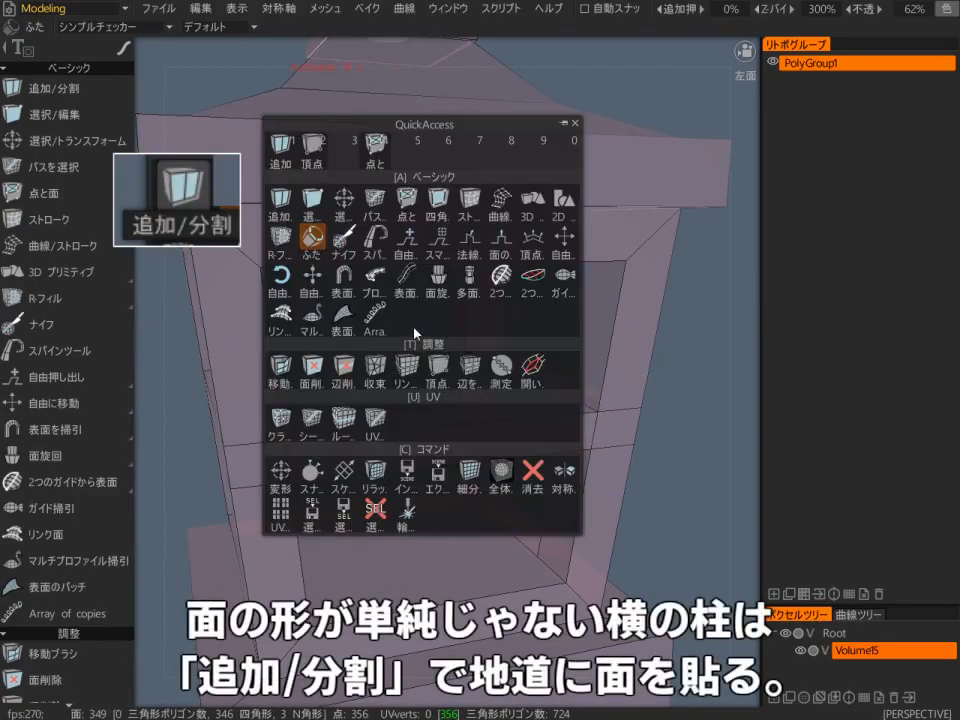
click(281, 203)
alt+drag(394, 556, 469, 290)
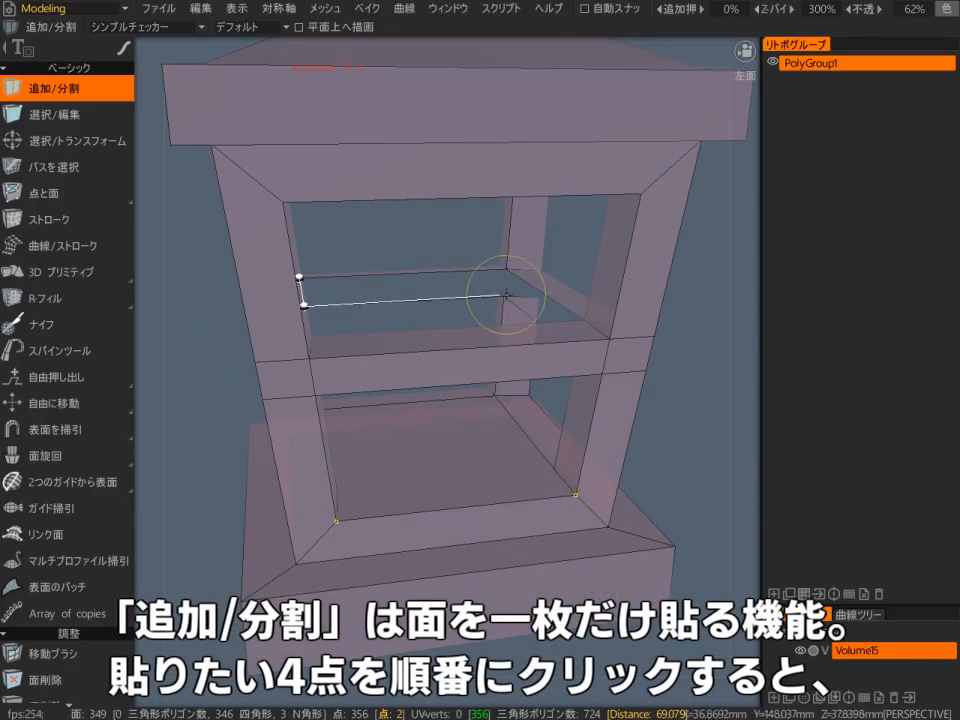
click(507, 269)
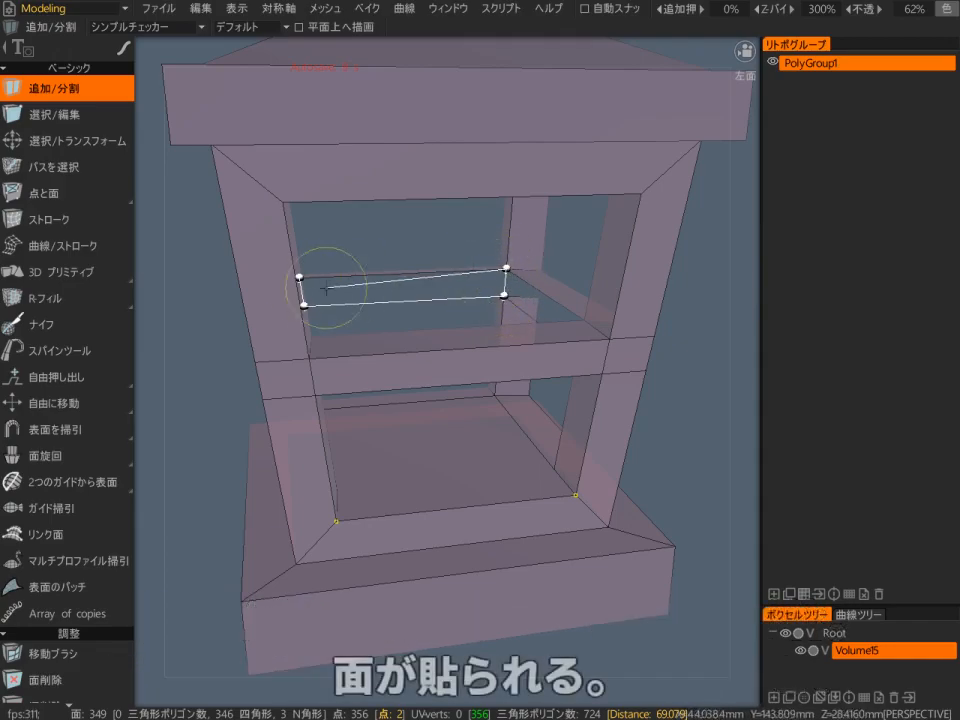
alt+drag(300, 277, 322, 276)
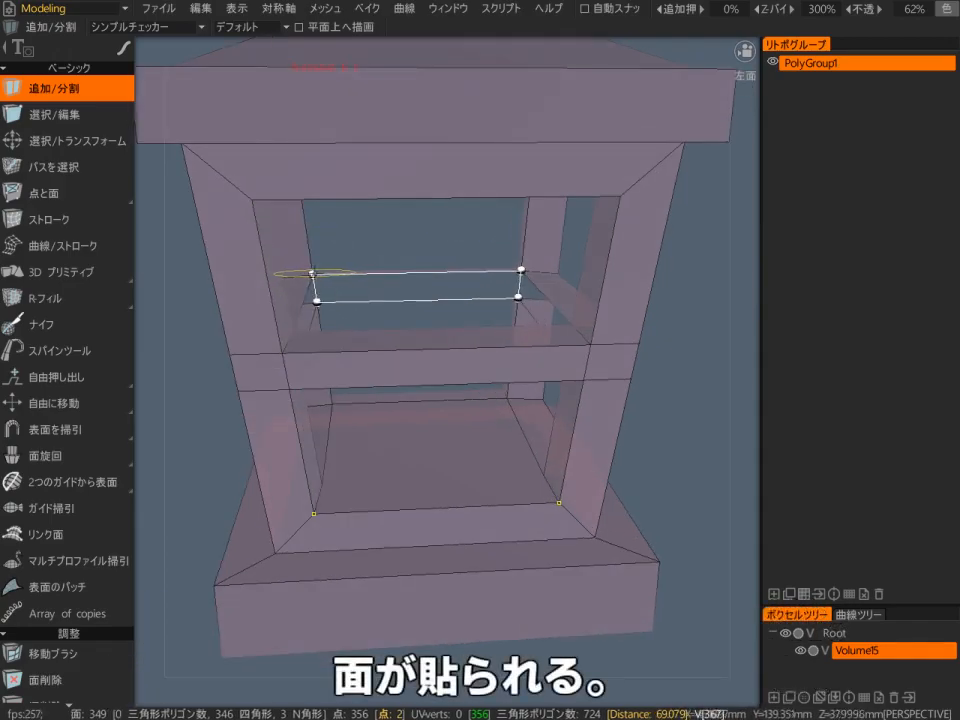
scroll(426, 225, up, 6)
scroll(393, 200, down, 3)
- Select the six upper and lower inner edges of the other three horizontal bars and bridge (ブリッジ) them with 1 linear division
alt+drag(392, 221, 527, 295)
click(113, 116)
alt+drag(294, 336, 491, 296)
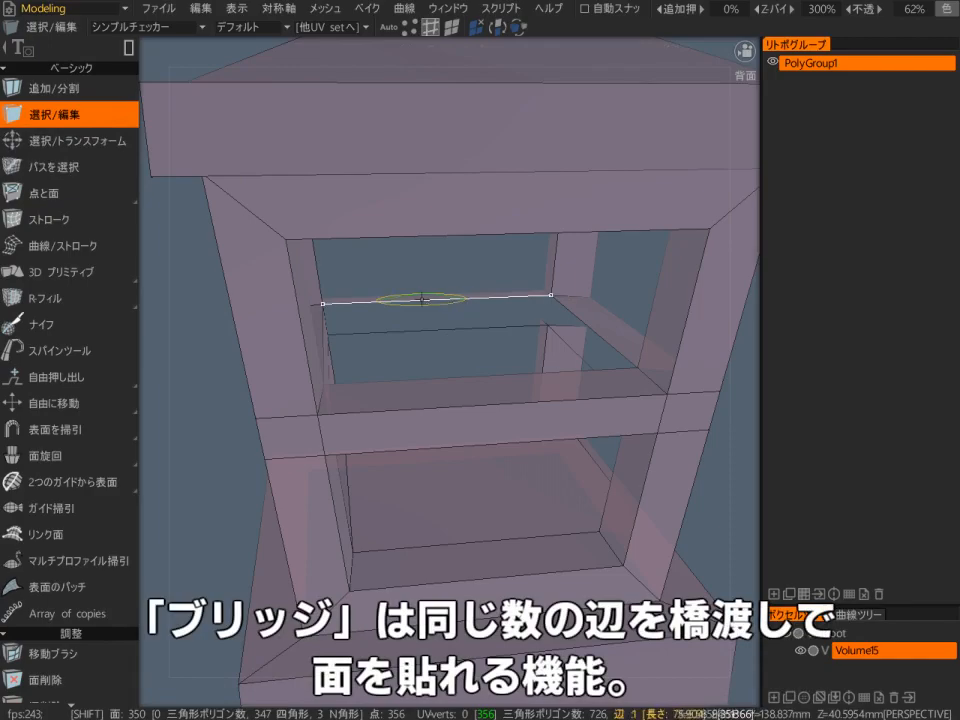
alt+drag(425, 297, 368, 300)
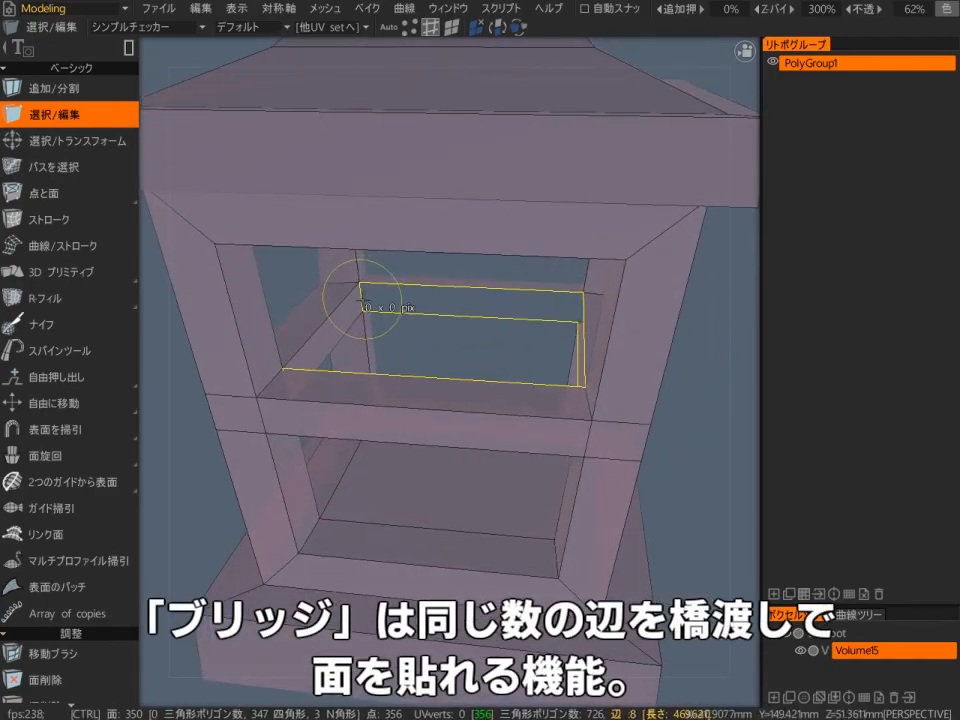
alt+drag(351, 323, 389, 290)
alt+drag(424, 360, 509, 267)
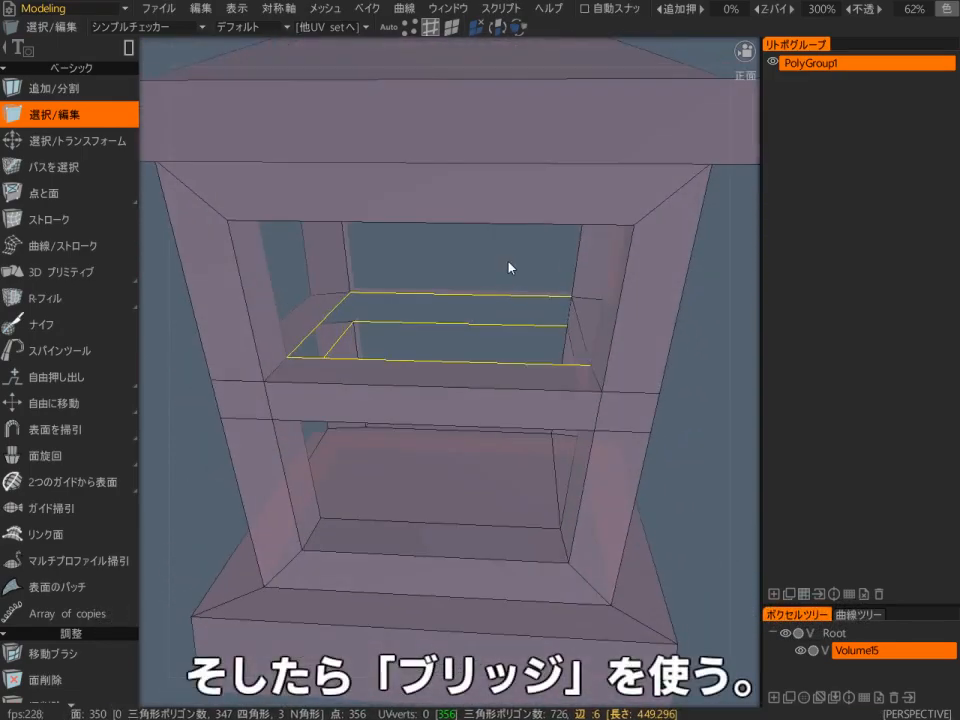
key(space)
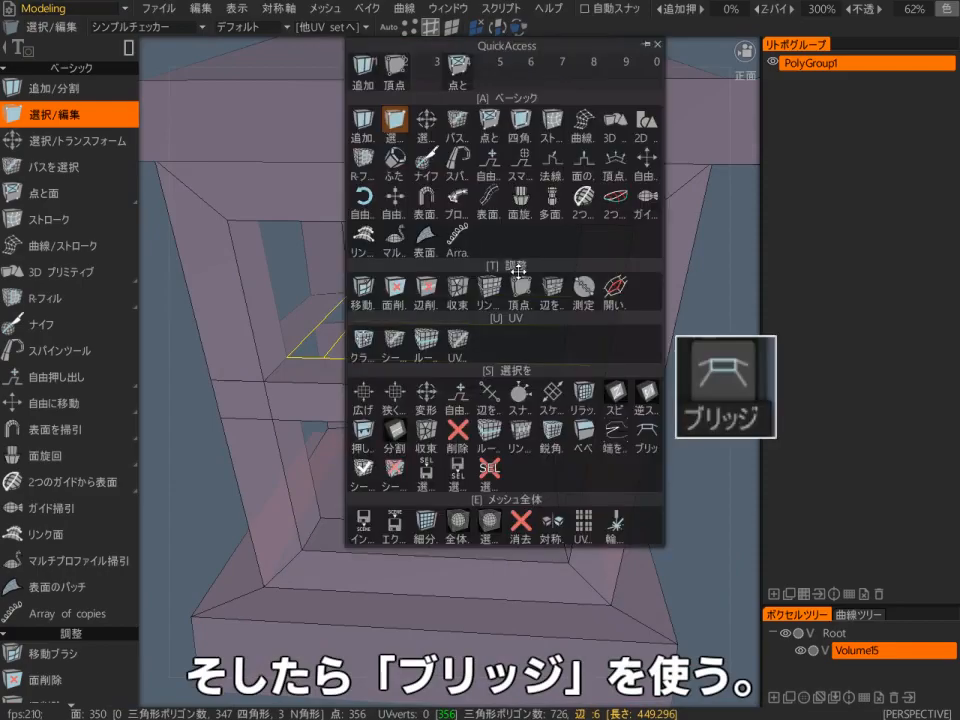
click(645, 438)
alt+drag(482, 325, 520, 300)
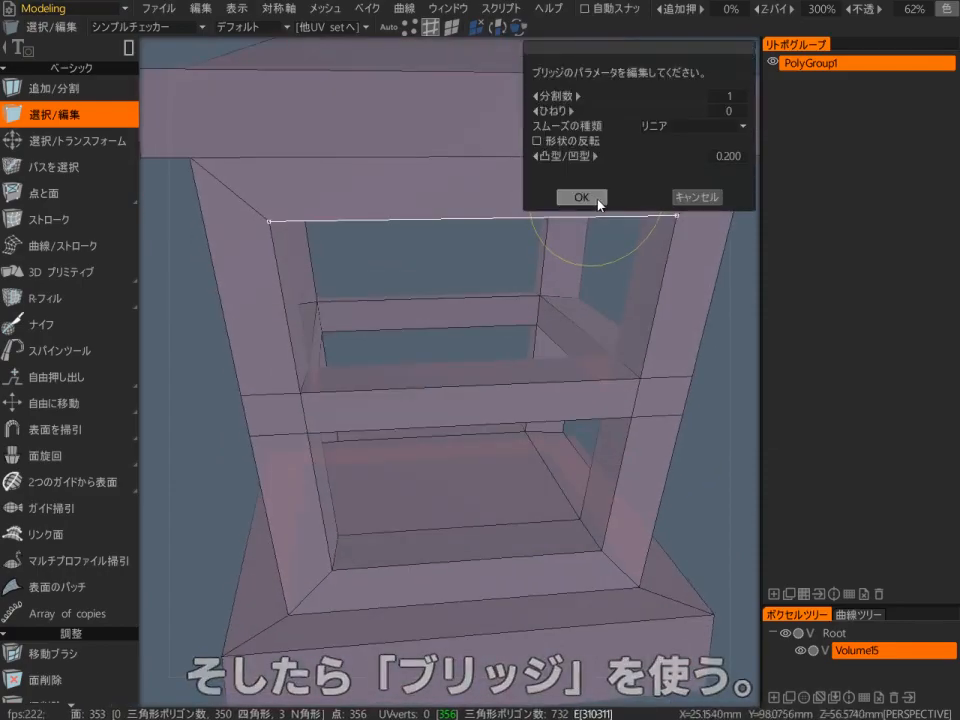
click(581, 197)
- Split the non-quad floor face inside the lantern with Add/Split (追加/分割), joining the two inner corner vertices along the lower frame
alt+drag(594, 195, 418, 467)
alt+right_drag(506, 433, 458, 460)
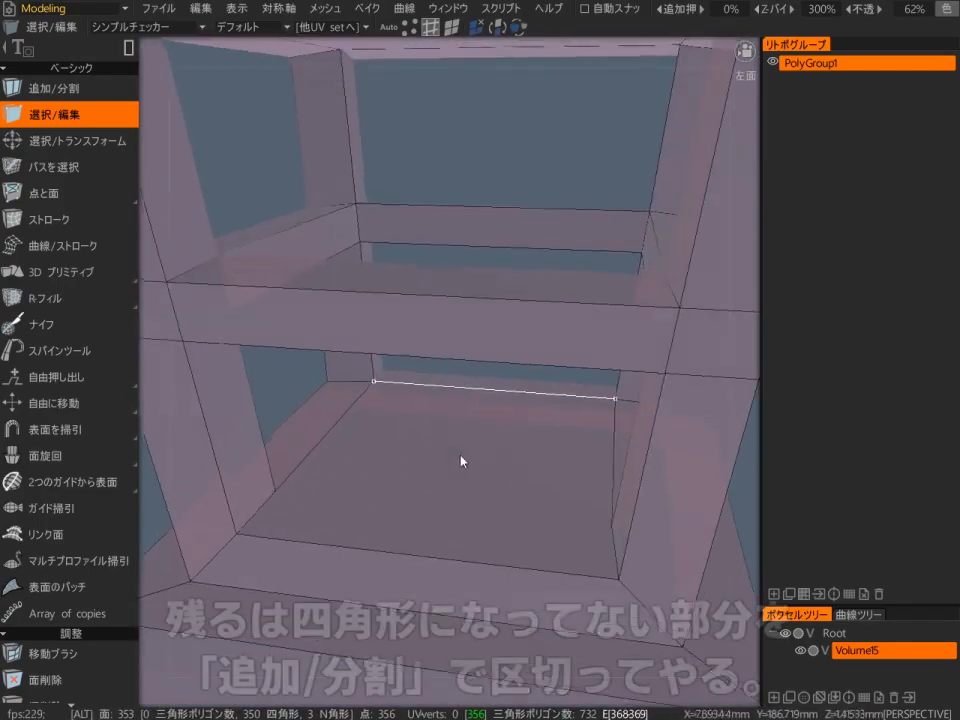
alt+drag(458, 460, 307, 481)
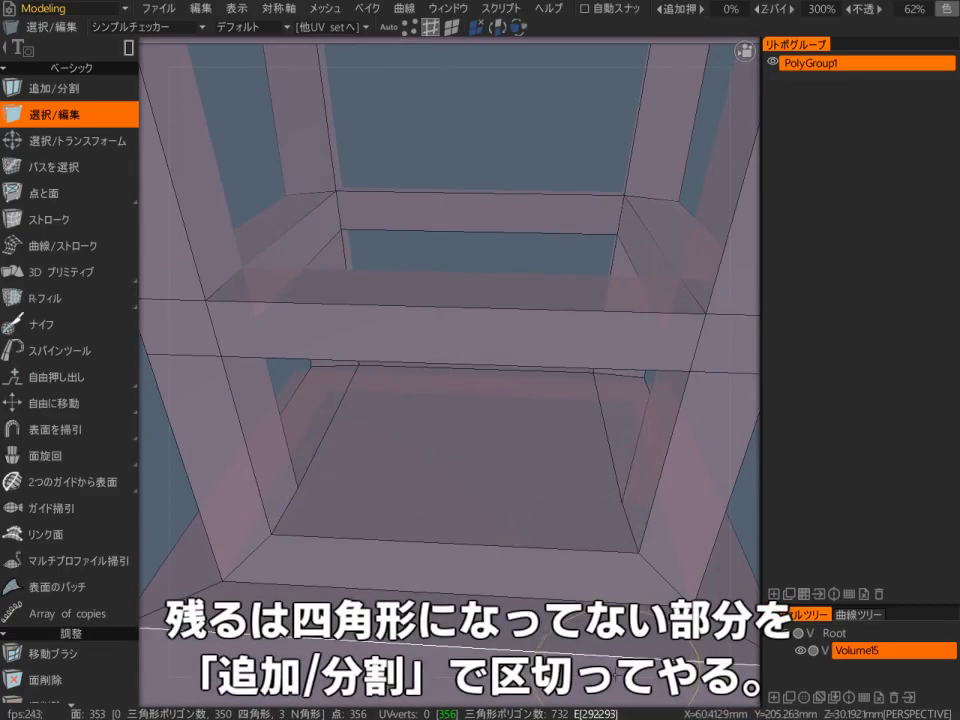
key(space)
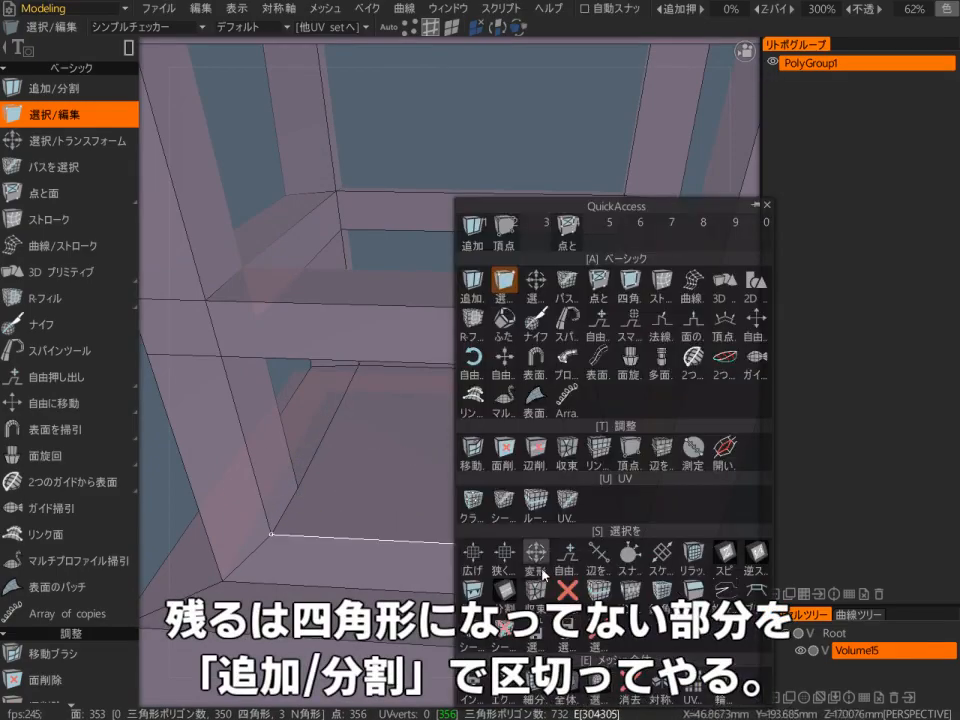
click(478, 287)
click(299, 487)
click(620, 502)
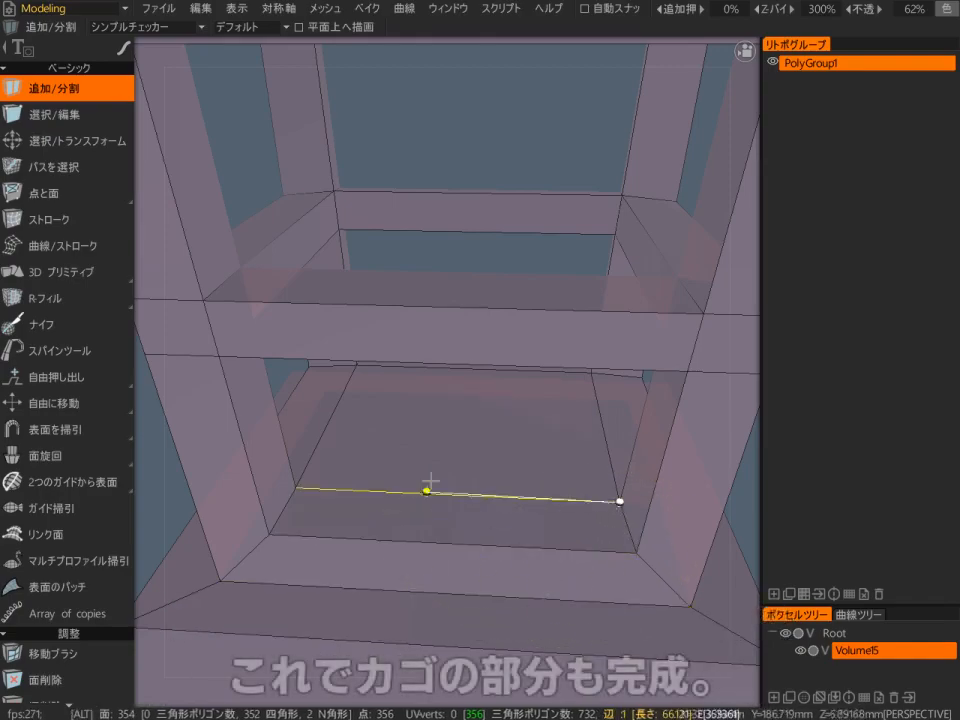
- Extrude the underside face of the base downward to form a narrowed neck and a wider flared pedestal
alt+right_drag(437, 499, 435, 611)
alt+drag(414, 567, 447, 612)
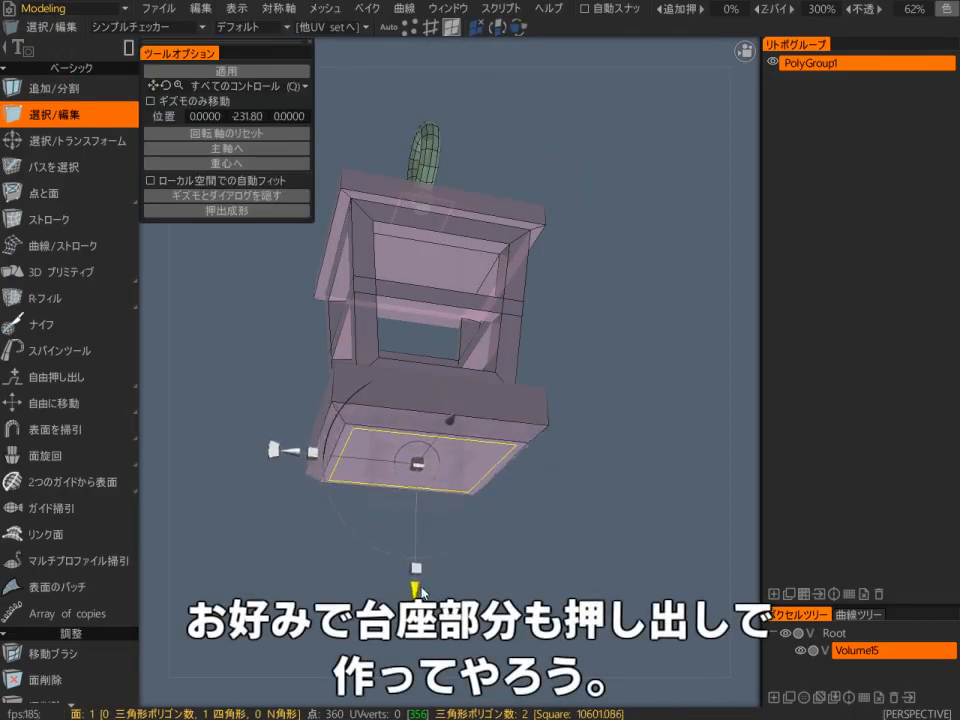
drag(418, 574, 432, 545)
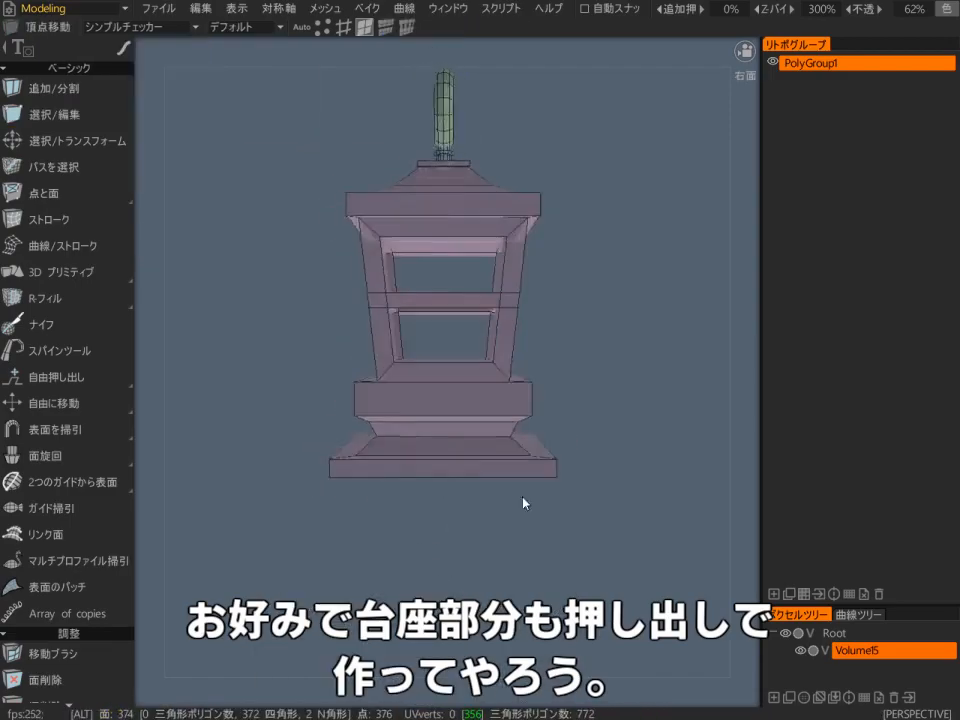
drag(525, 504, 628, 326)
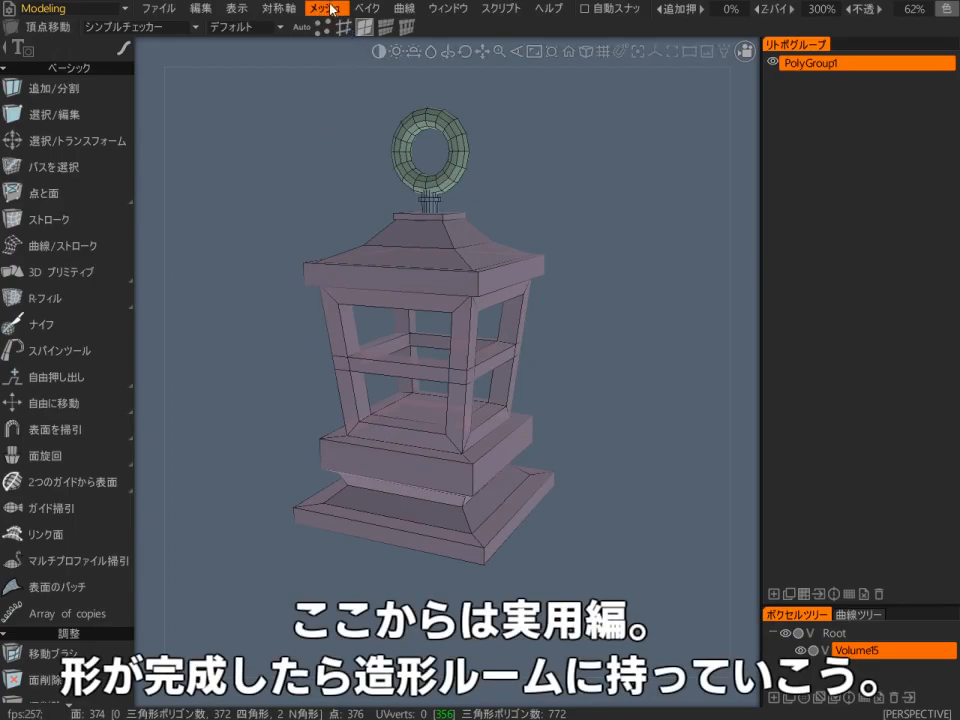
- Enable Sculpt Mesh (メッシュをスカルプト) for the lantern and switch to the voxel room (ボクセル)
click(331, 9)
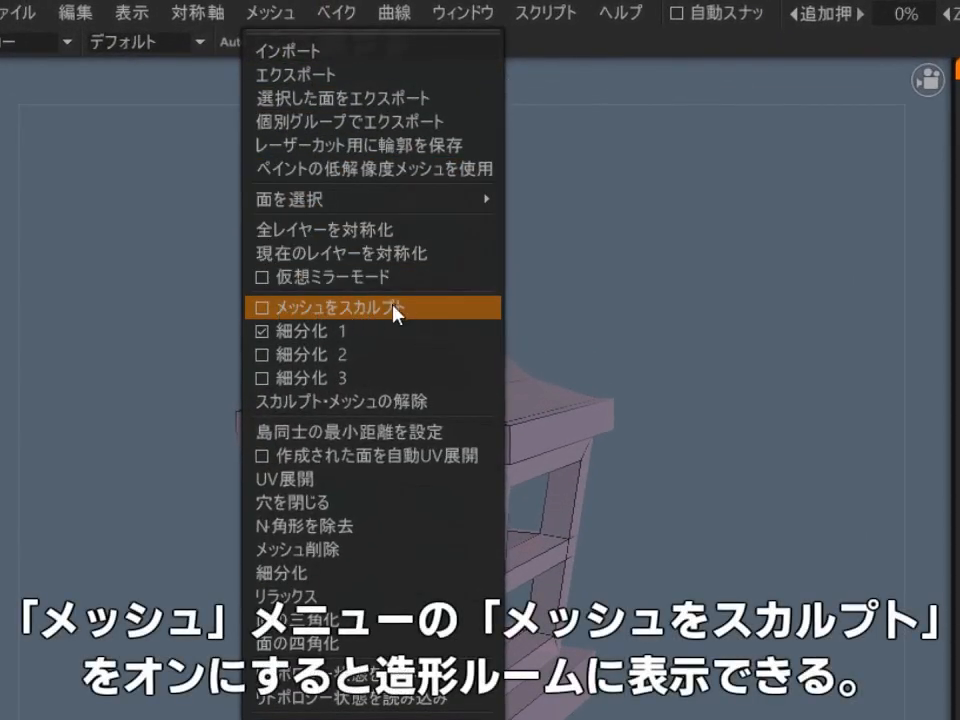
click(266, 311)
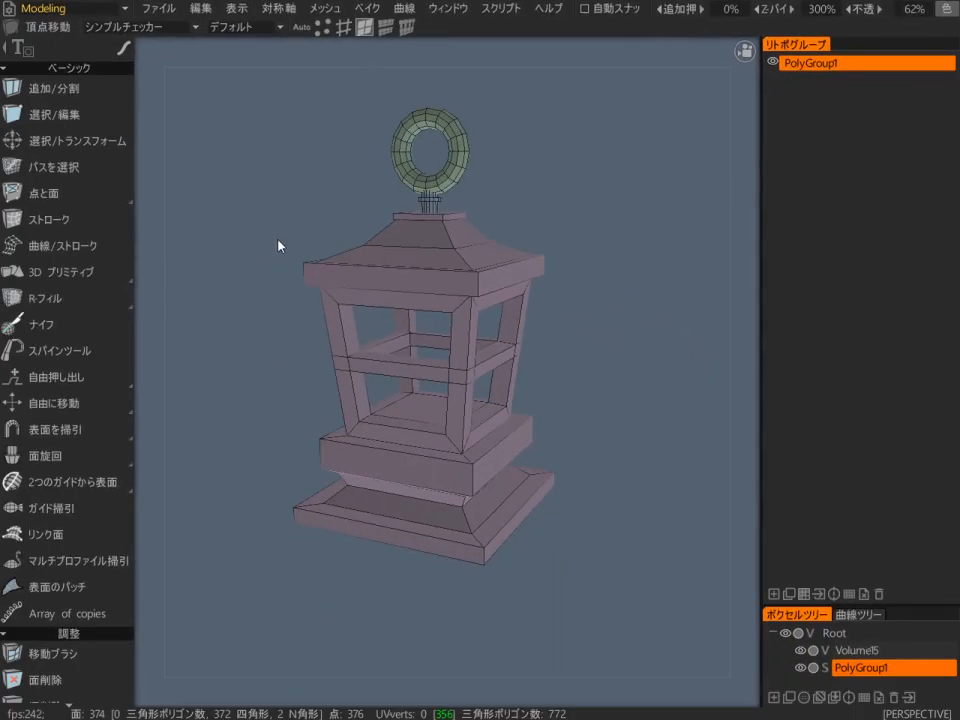
click(122, 12)
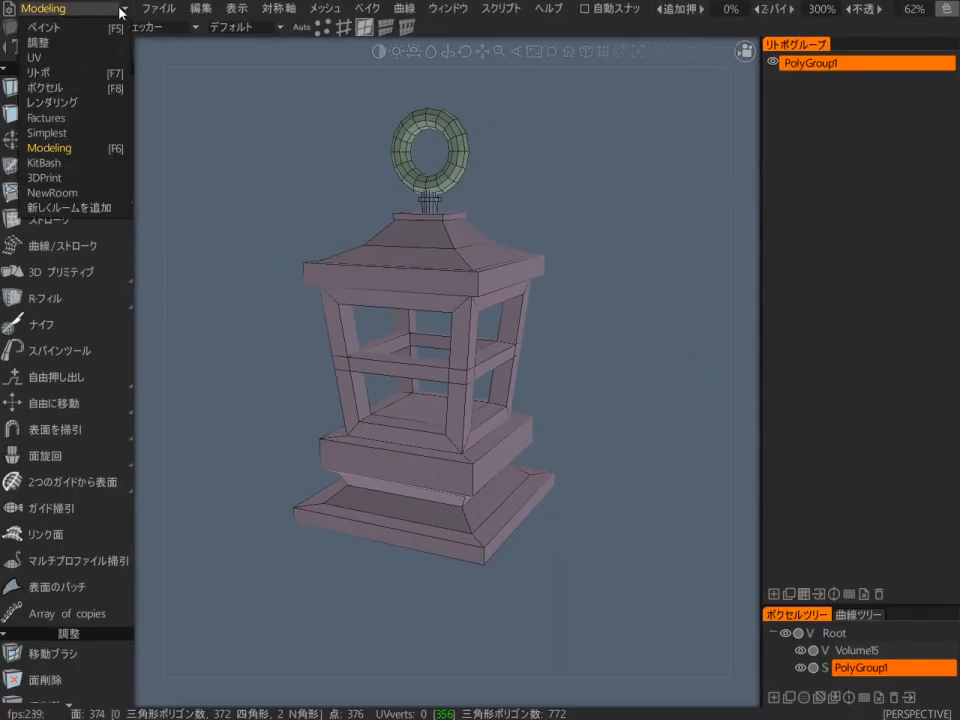
click(98, 88)
mouse_move(540, 247)
alt+mouse_down()
mouse_move(555, 222)
mouse_move(572, 231)
mouse_move(317, 210)
mouse_move(277, 244)
mouse_move(324, 221)
mouse_move(574, 208)
mouse_move(328, 216)
mouse_move(536, 186)
mouse_move(544, 94)
mouse_move(520, 100)
mouse_move(568, 150)
mouse_move(538, 223)
alt+mouse_up()
- Deform the lantern in the voxel room with the Pose tool
key(space)
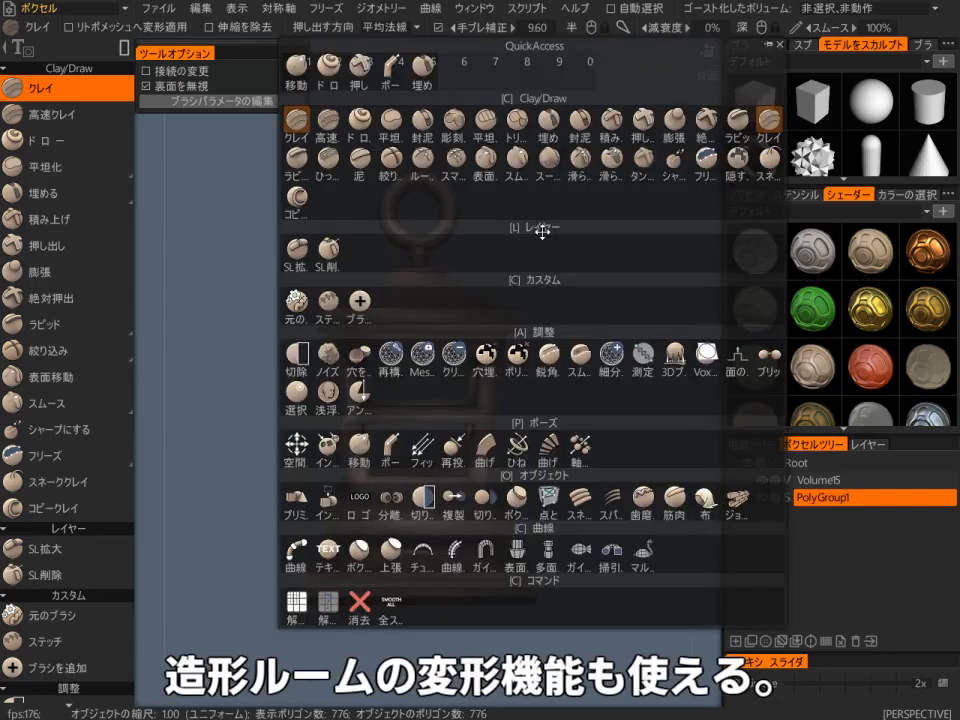
click(394, 451)
drag(437, 467, 545, 475)
drag(358, 385, 386, 392)
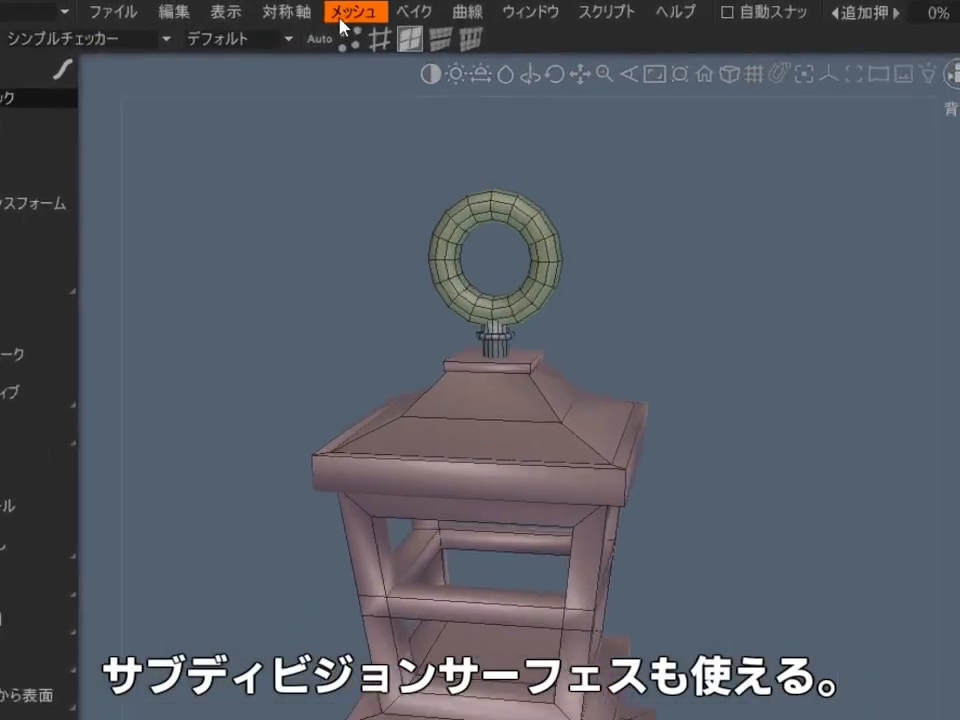
- Turn on subdivision level 1 (細分化 1) for the sculpt mesh in the Modeling room
click(345, 20)
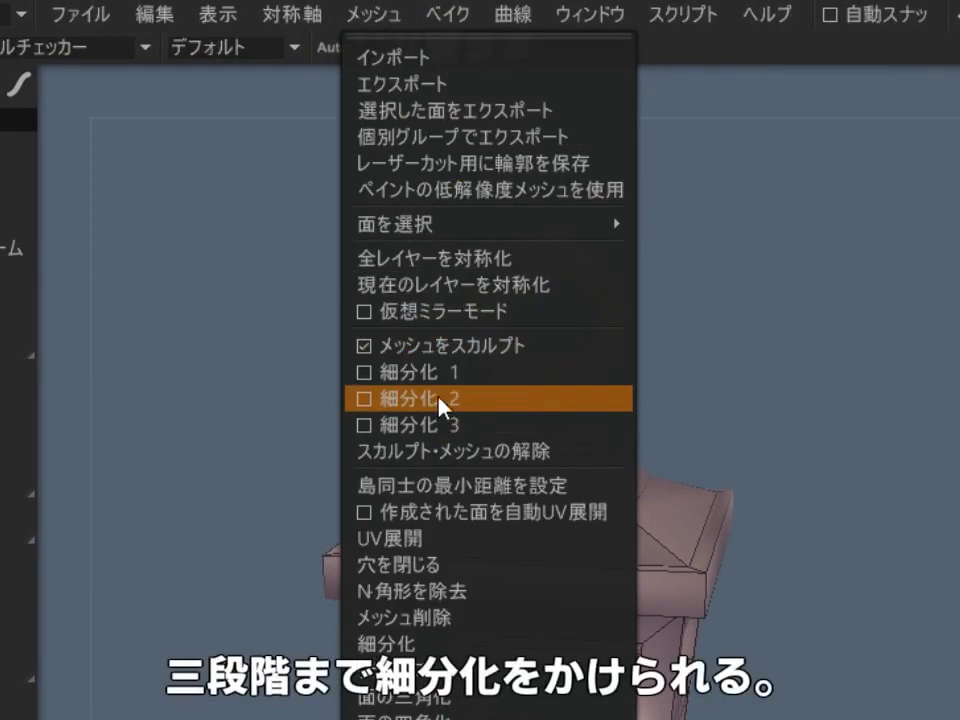
click(400, 372)
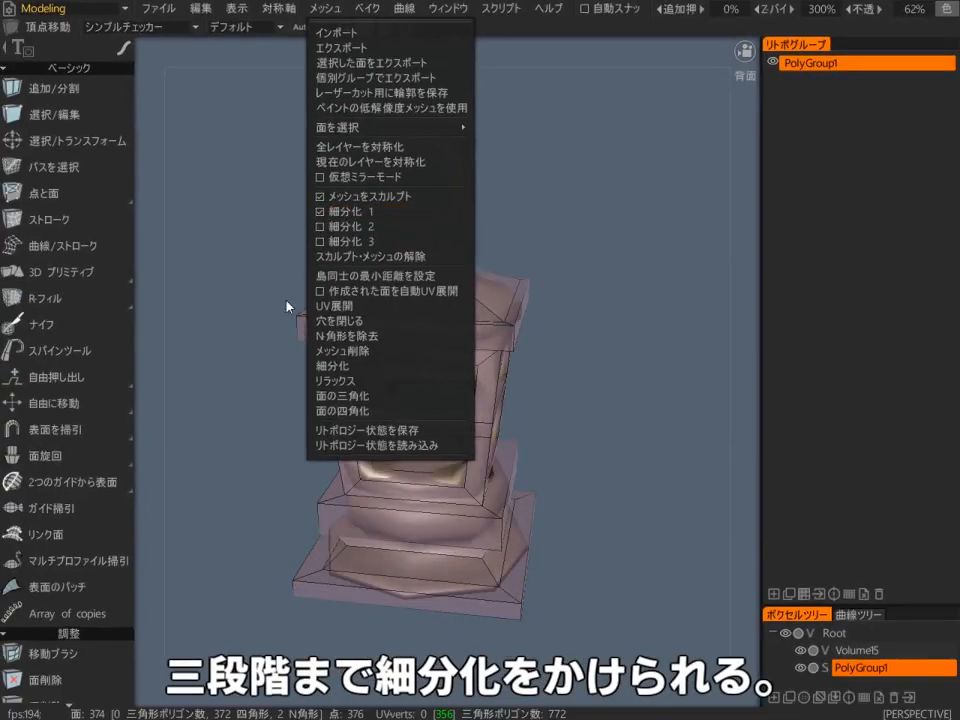
- Set the sculpt mesh to subdivision level 2 (細分化 2) and inspect the smoothed lantern in the voxel room
alt+drag(259, 308, 560, 270)
alt+drag(298, 244, 418, 246)
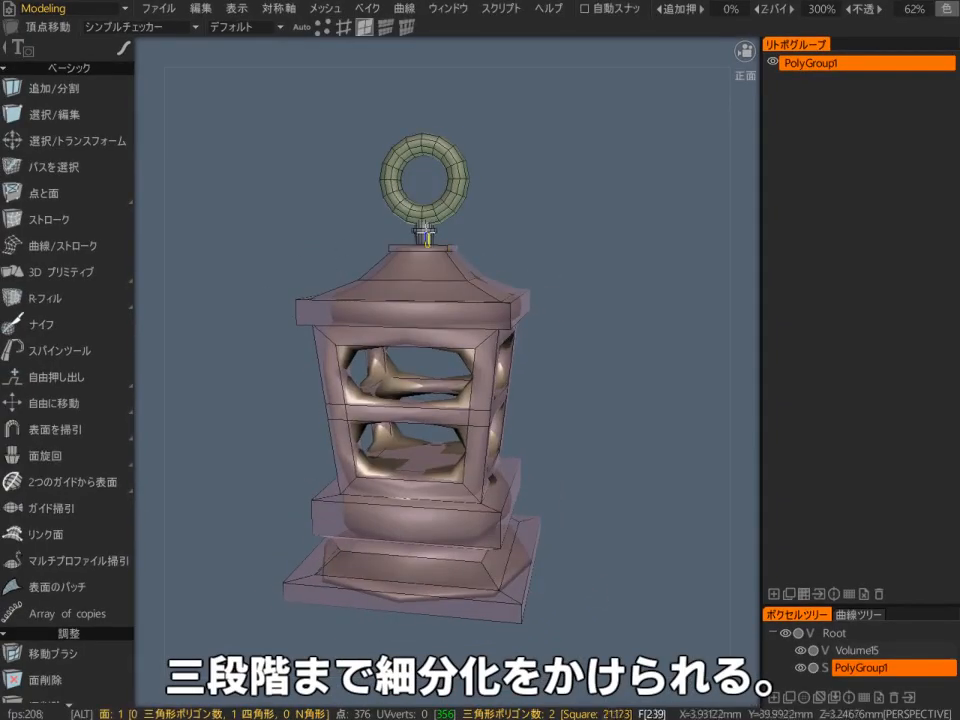
mouse_move(323, 14)
click(337, 228)
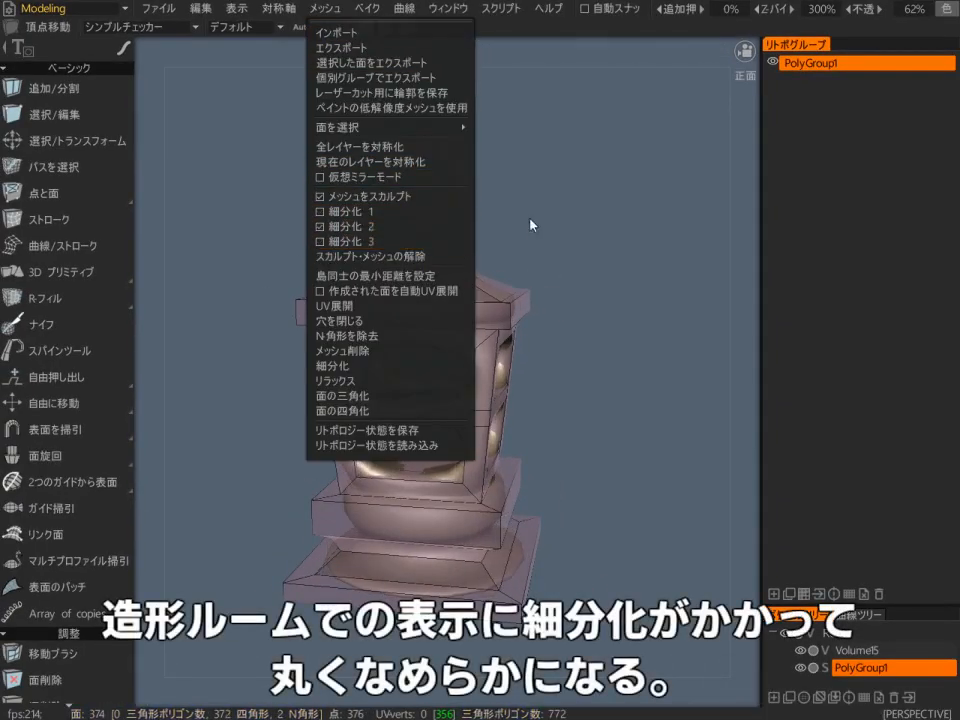
mouse_move(326, 8)
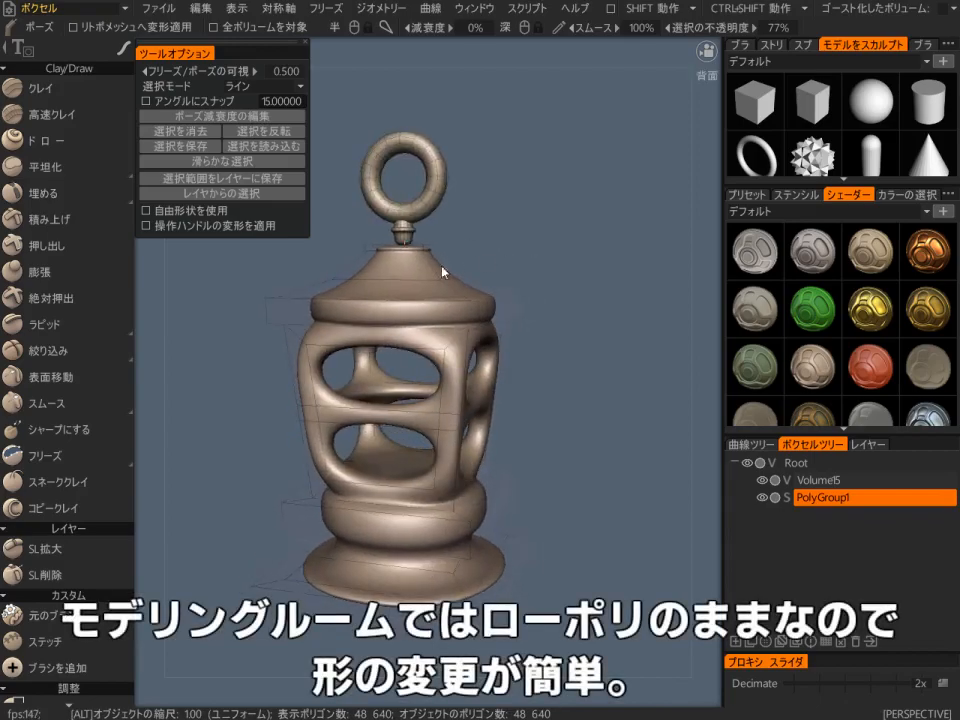
drag(460, 268, 547, 302)
drag(444, 273, 574, 227)
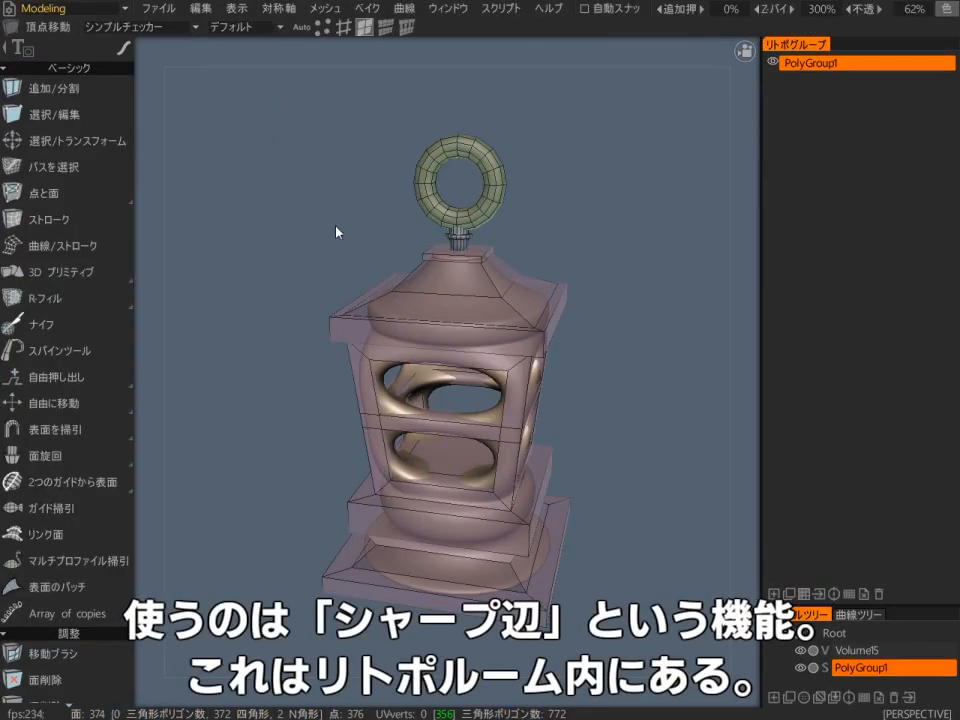
- Mark the roof's rim edges as sharp with the Sharp Edge tool (シャープ辺) in the Retopo room and check the result in the voxel room
alt+drag(337, 245, 531, 186)
alt+middle_drag(531, 186, 463, 188)
alt+right_drag(463, 188, 491, 182)
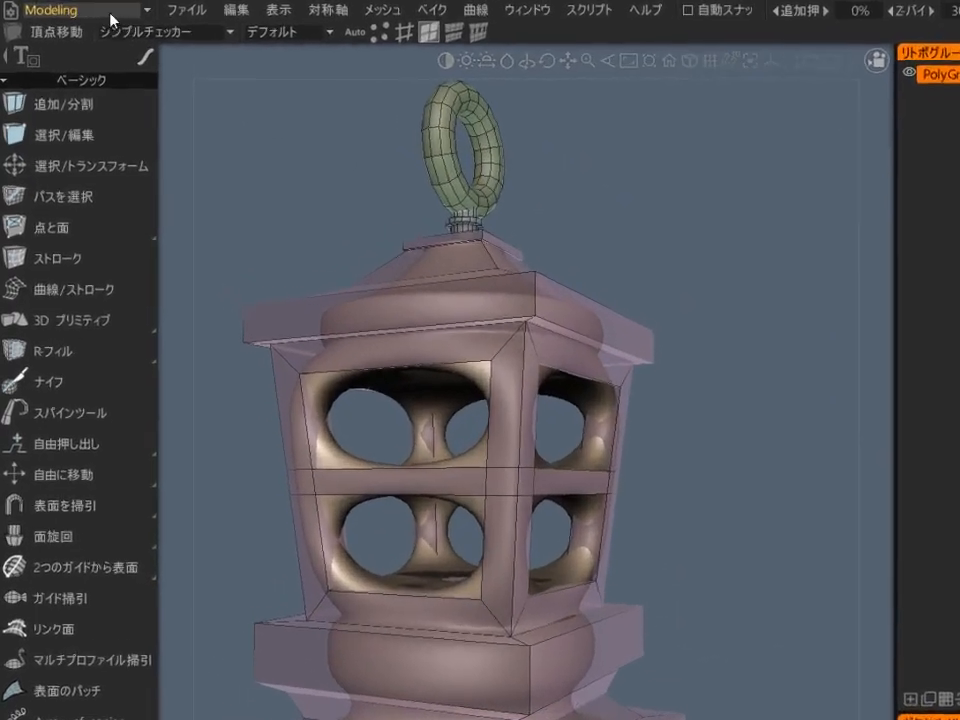
click(109, 10)
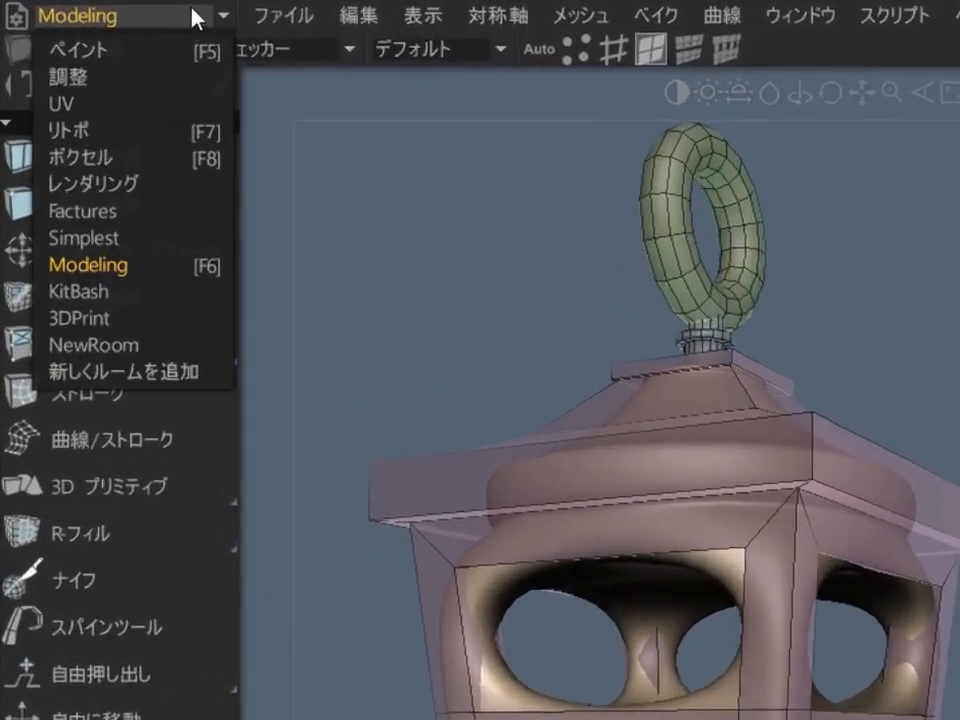
click(156, 141)
key(space)
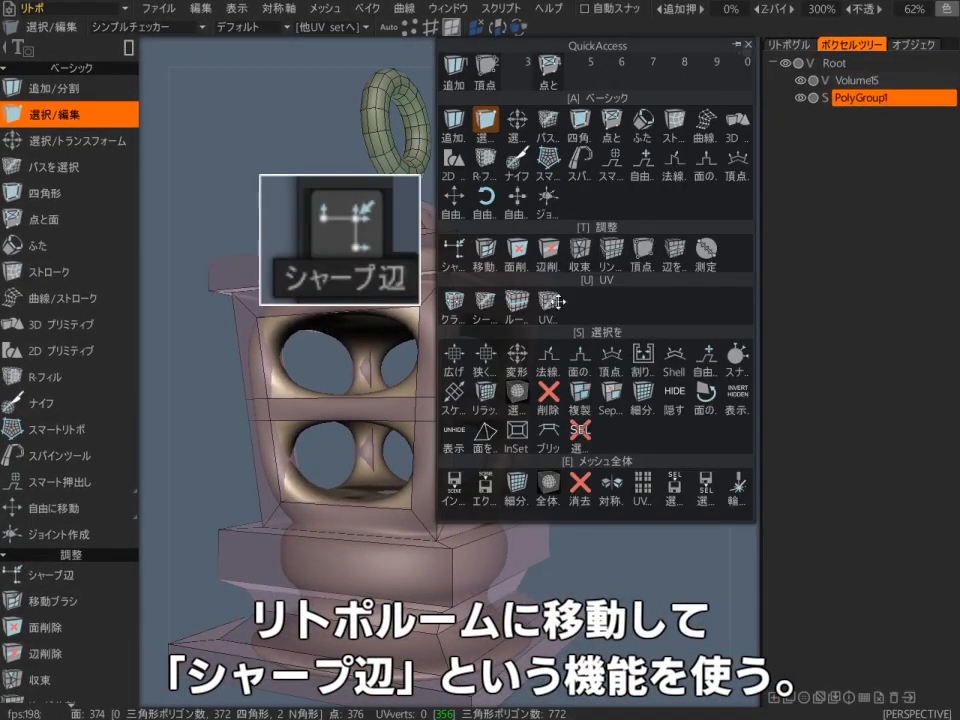
click(463, 256)
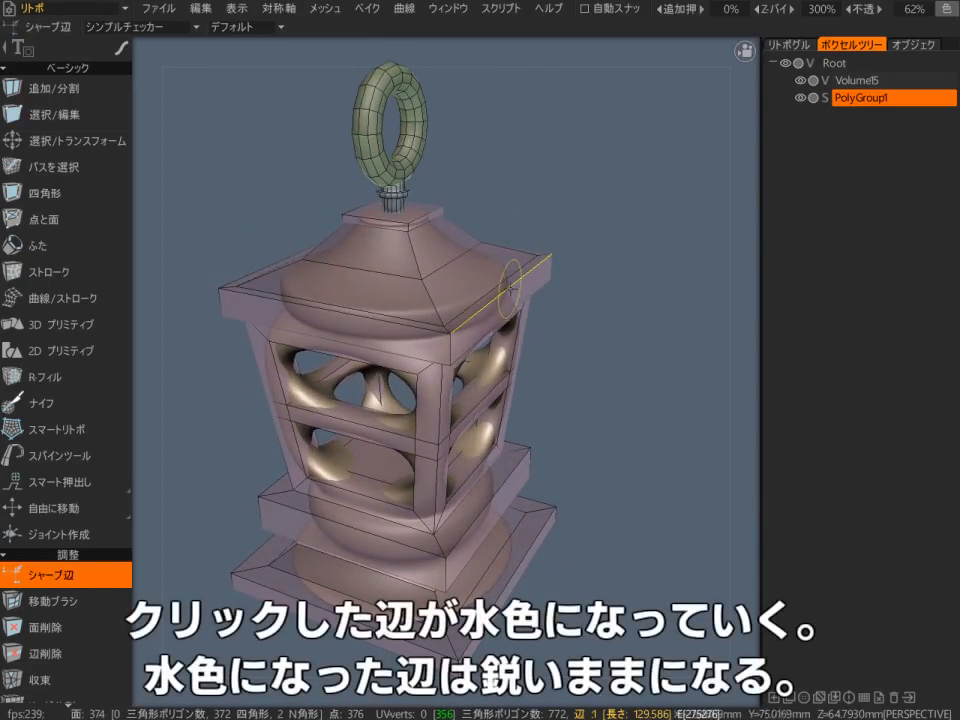
alt+drag(556, 261, 526, 275)
alt+drag(489, 399, 519, 313)
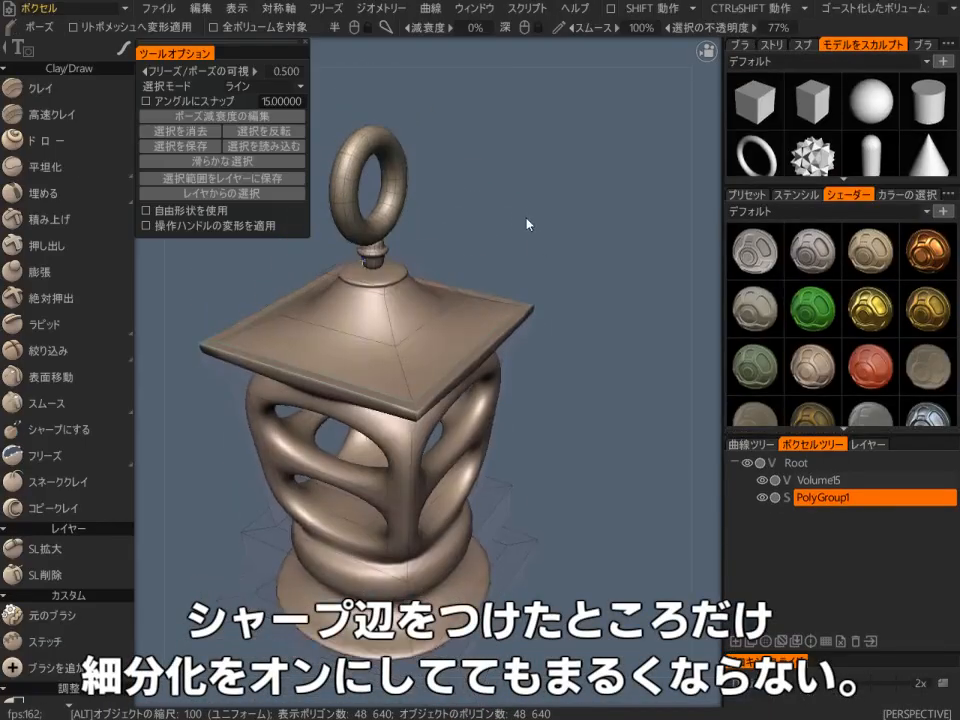
mouse_move(527, 221)
alt+mouse_down()
mouse_move(499, 161)
mouse_move(350, 143)
mouse_move(478, 181)
alt+mouse_up()
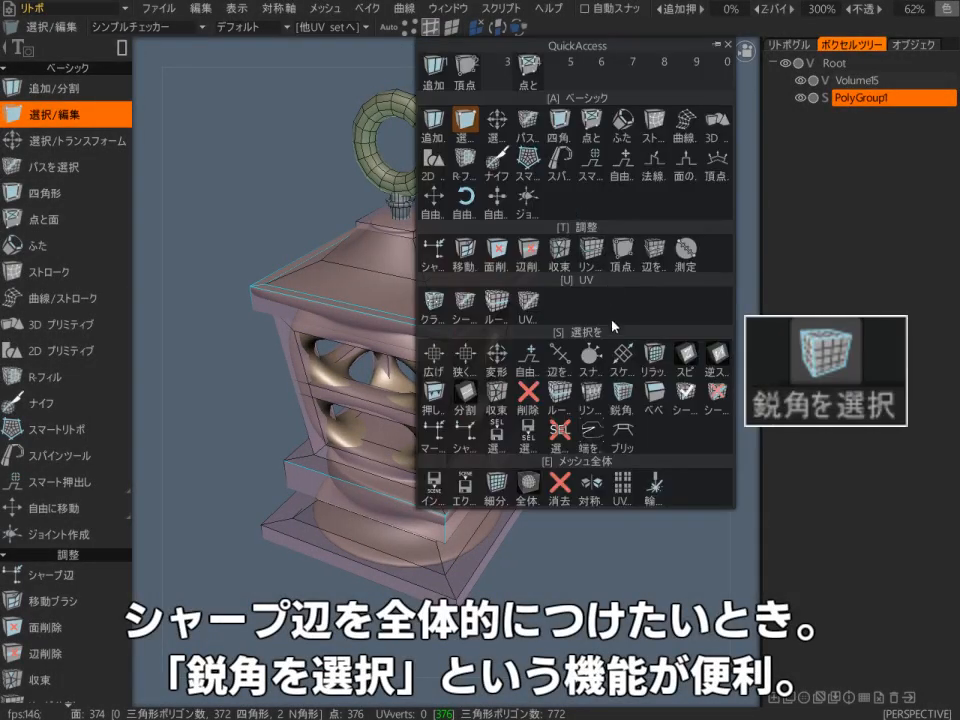
- Select the lantern's sharp edges by crease angle (鋭角を選択) in the Retopo room, with the current-group-only limit (現在のグループのみ) turned off
click(625, 396)
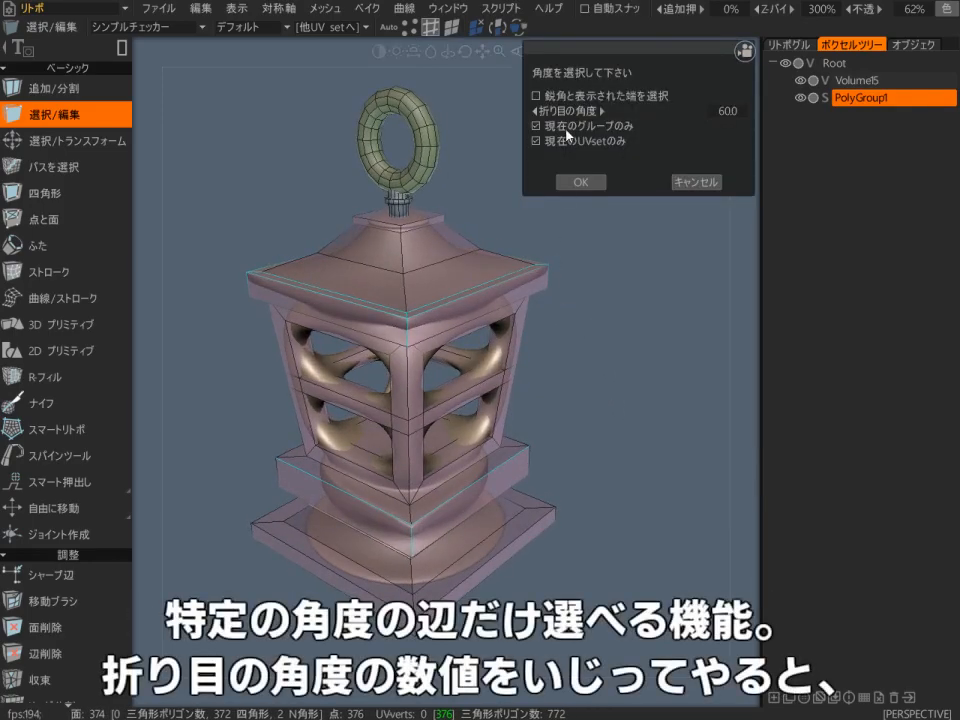
click(567, 128)
mouse_move(592, 110)
mouse_down()
mouse_move(622, 108)
mouse_move(601, 112)
mouse_up()
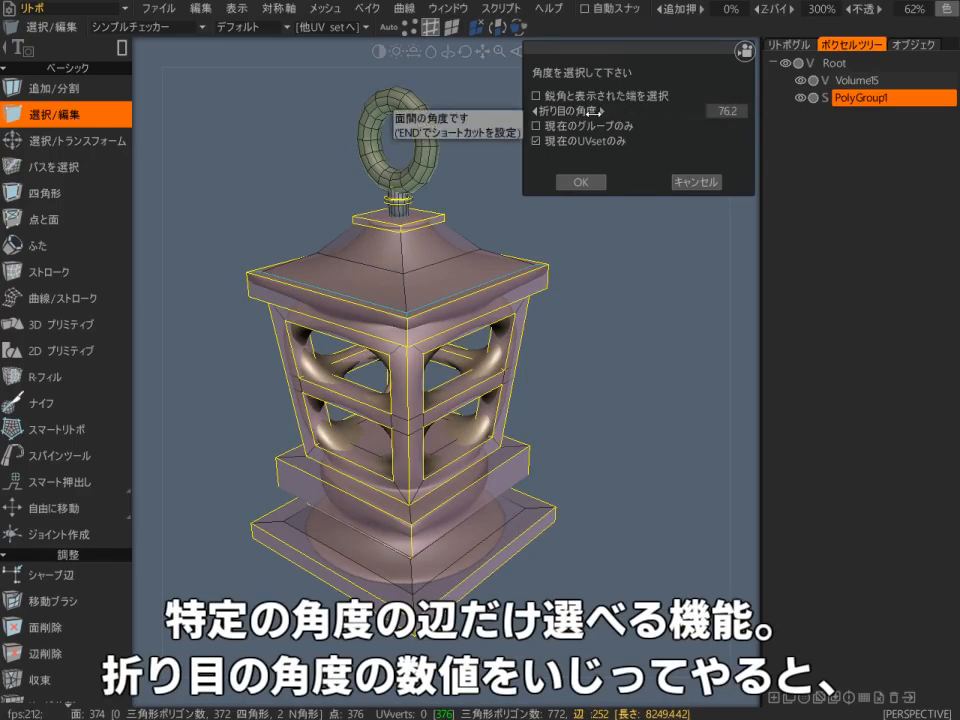
drag(619, 390, 524, 275)
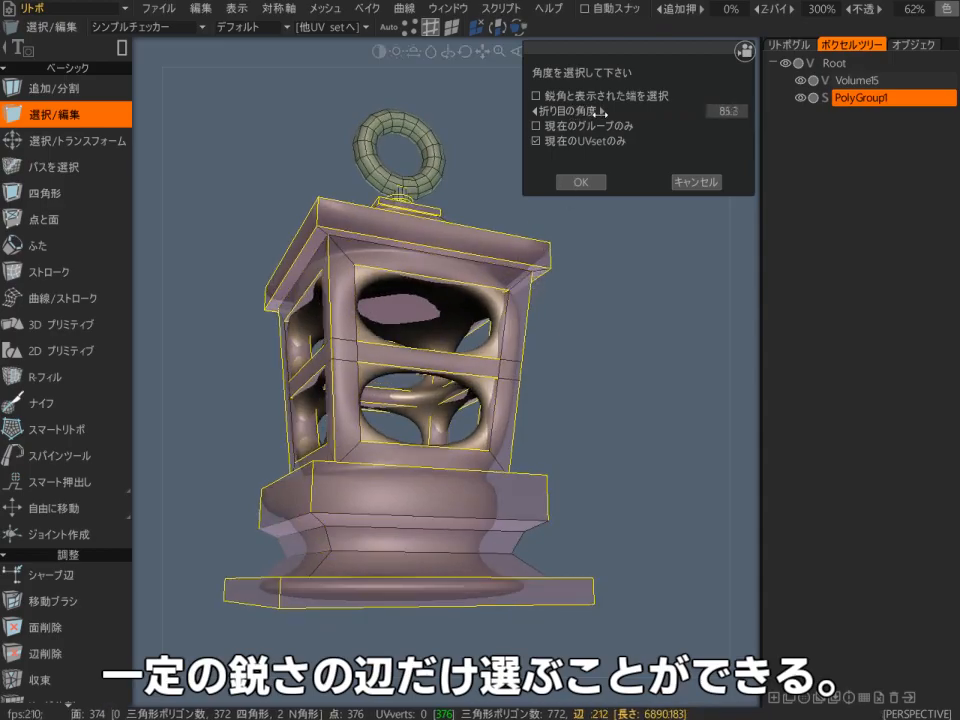
drag(598, 113, 596, 113)
alt+drag(608, 321, 579, 184)
click(581, 182)
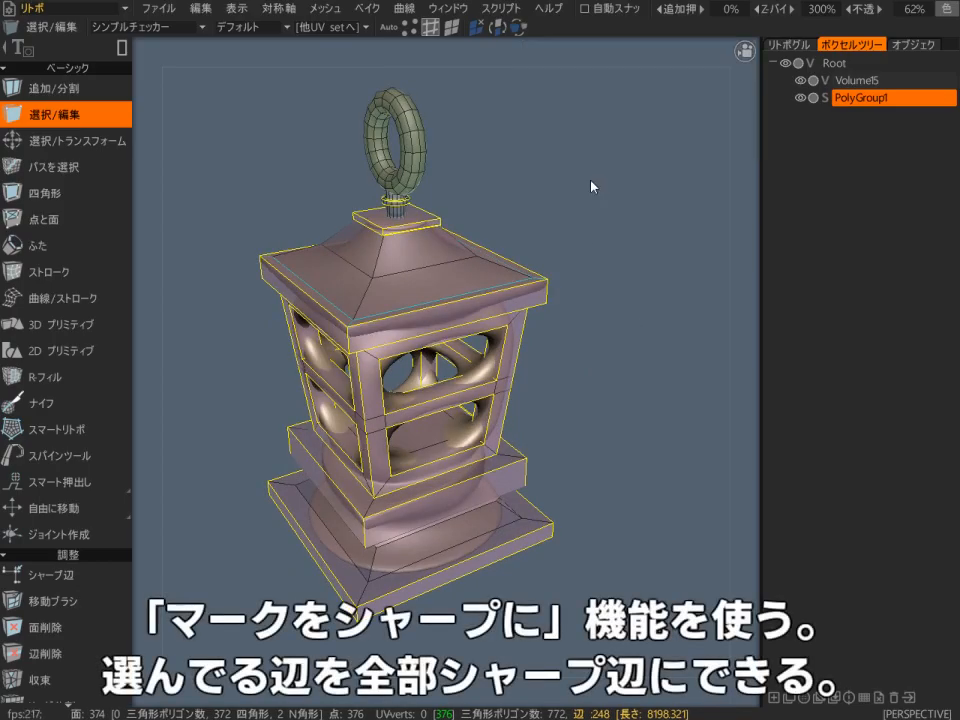
- Mark all selected edges as sharp (マークをシャープに) and clear the edge selection
key(space)
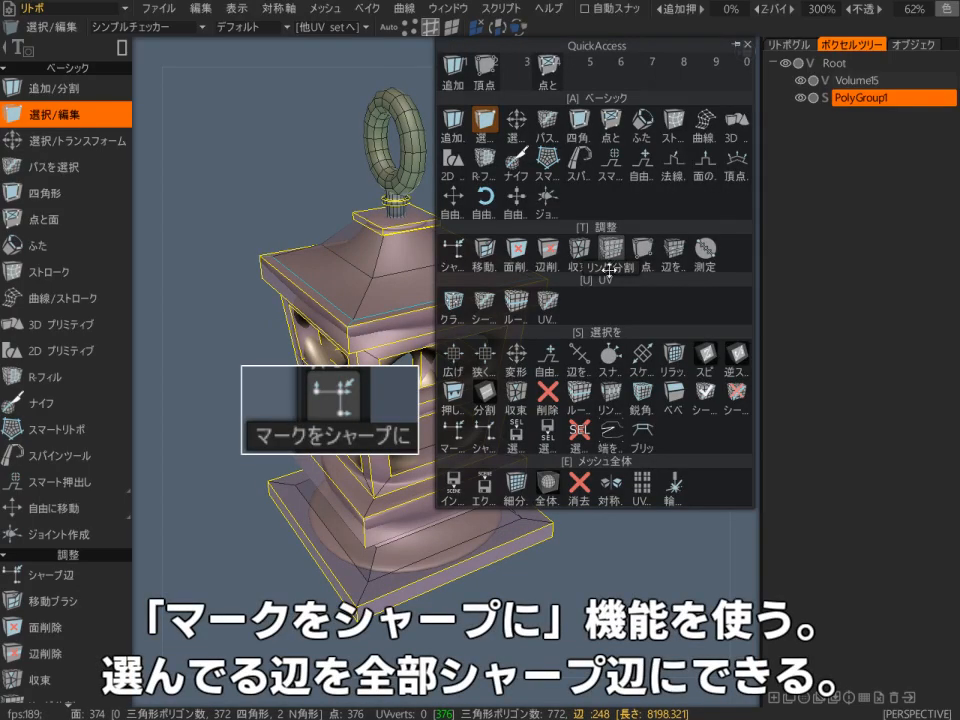
click(466, 440)
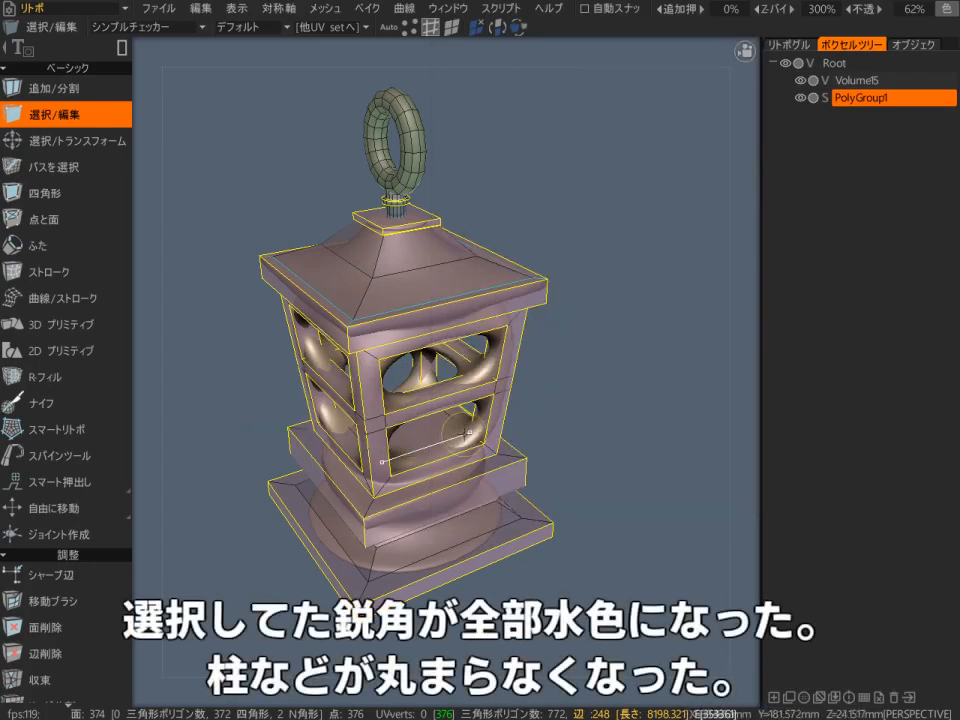
click(630, 372)
alt+drag(480, 411, 672, 422)
alt+drag(602, 382, 605, 453)
alt+middle_drag(605, 453, 595, 382)
alt+right_drag(595, 382, 642, 353)
alt+drag(642, 357, 654, 404)
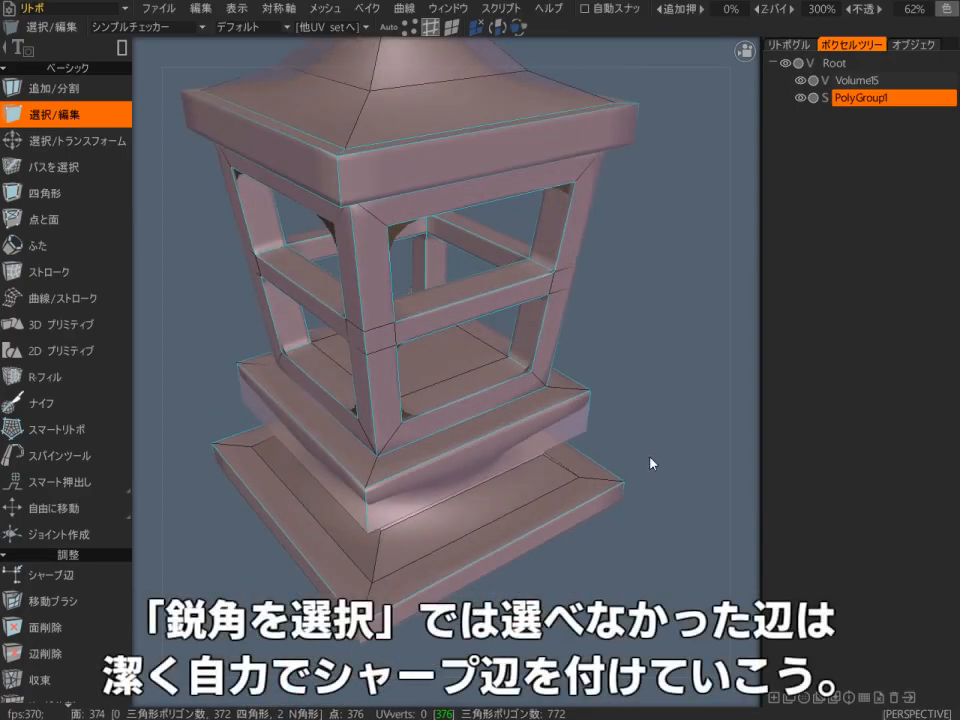
- Mark the edges missed by the angle selection, such as those around the pedestal's neck, as sharp by hand with シャープ辺
key(space)
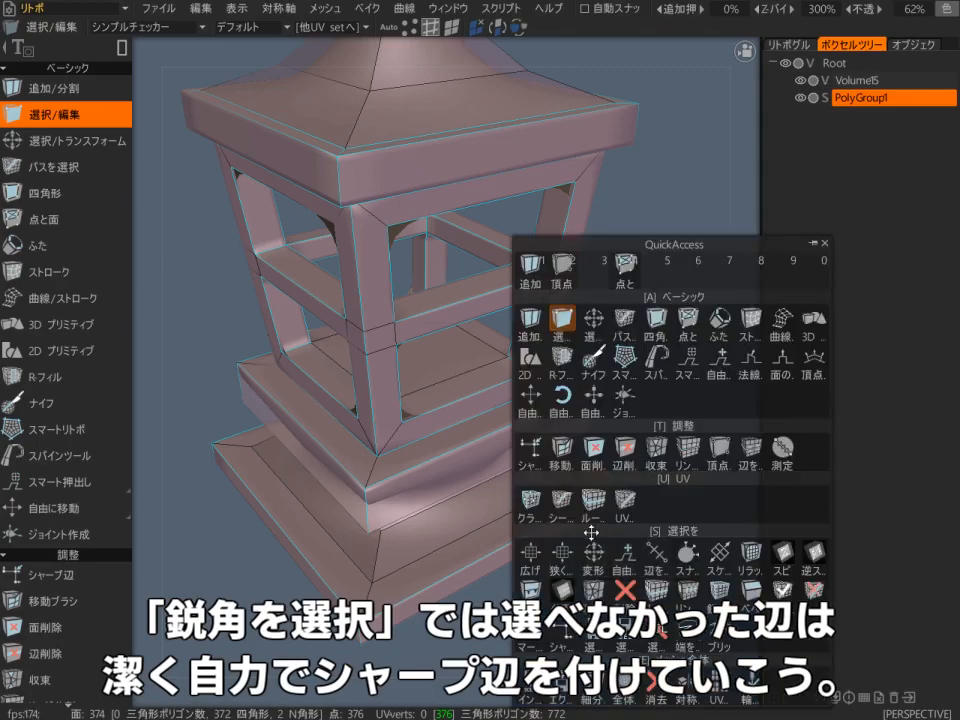
click(530, 452)
alt+drag(545, 440, 321, 488)
click(551, 531)
click(373, 536)
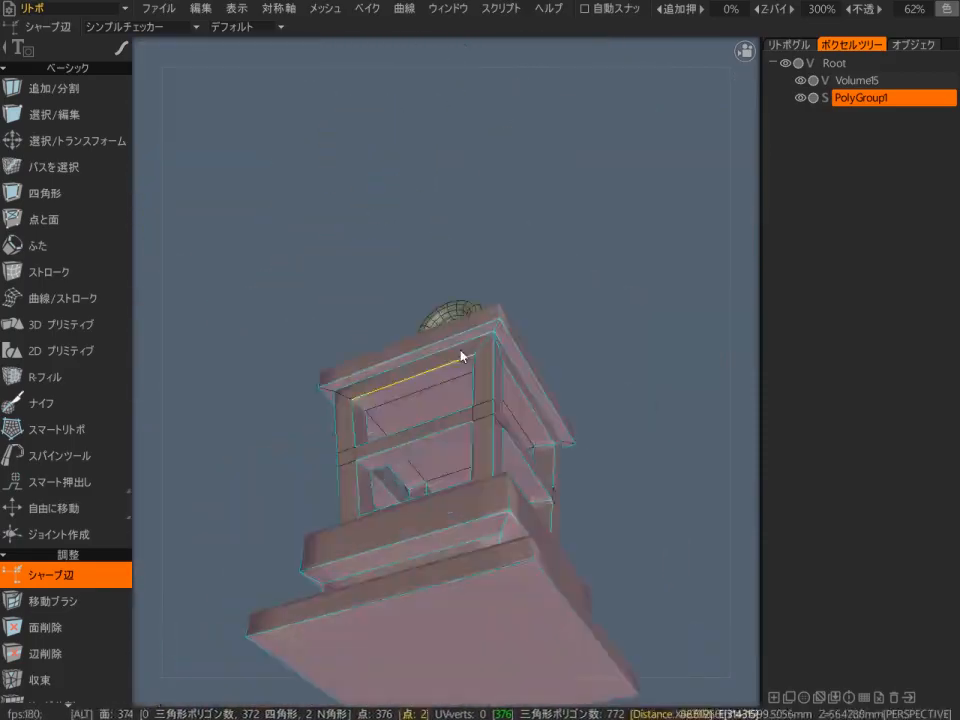
alt+right_drag(321, 488, 575, 403)
mouse_move(575, 403)
alt+mouse_down()
mouse_move(549, 377)
mouse_move(422, 328)
alt+mouse_up()
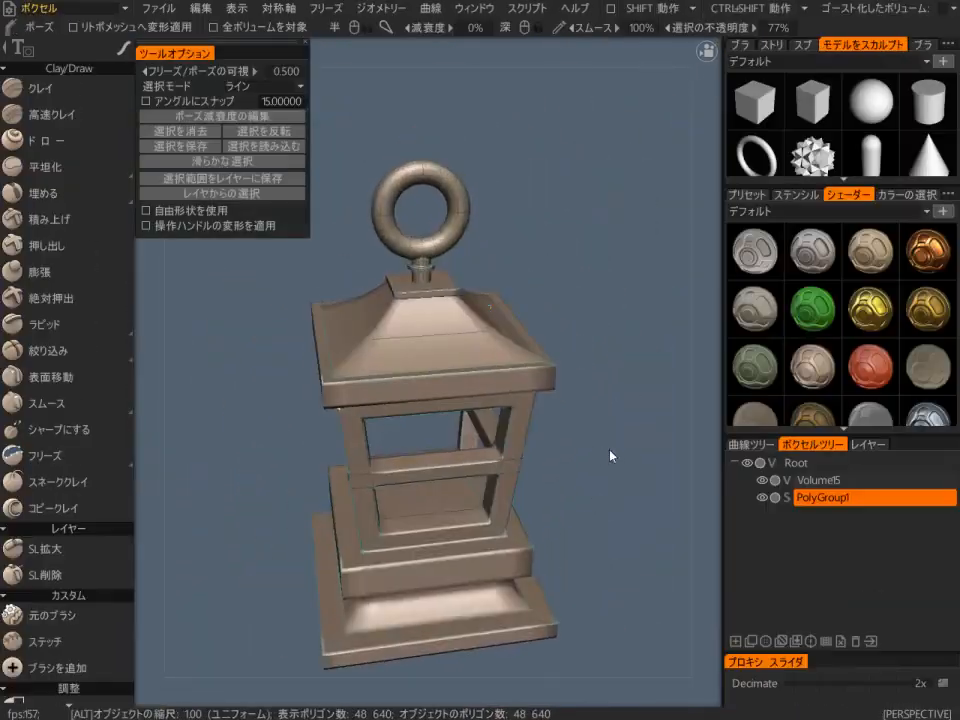
- Inspect the sharpened lantern in the voxel room and apply the red shader to it
alt+drag(610, 456, 573, 531)
scroll(503, 402, up, 5)
scroll(503, 402, down, 6)
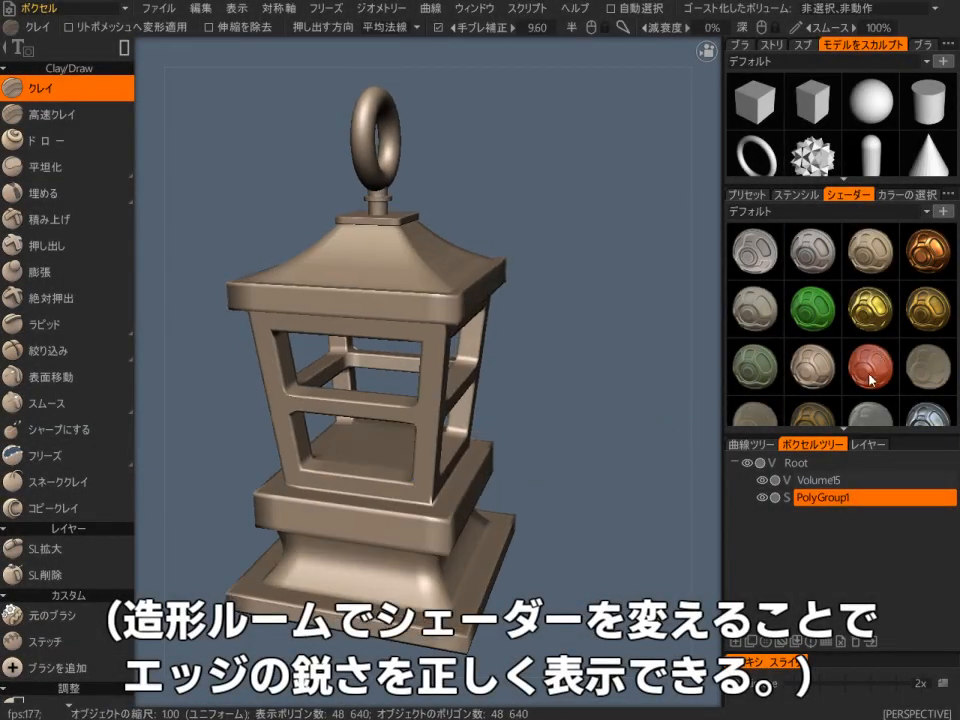
click(867, 370)
alt+drag(622, 433, 685, 503)
alt+right_drag(685, 503, 661, 447)
alt+drag(661, 447, 646, 405)
alt+right_drag(646, 405, 624, 428)
alt+drag(624, 428, 647, 459)
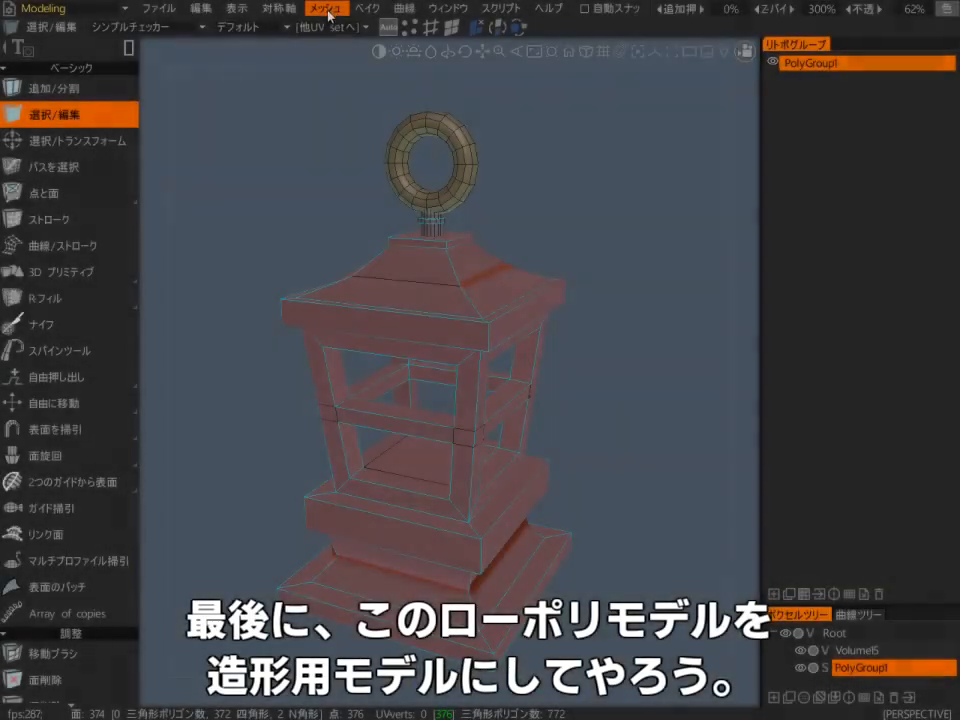
- Release the lantern's sculpt mesh (スカルプト・メッシュの解除) in the Modeling room and inspect the unlinked mesh in the voxel room
click(328, 14)
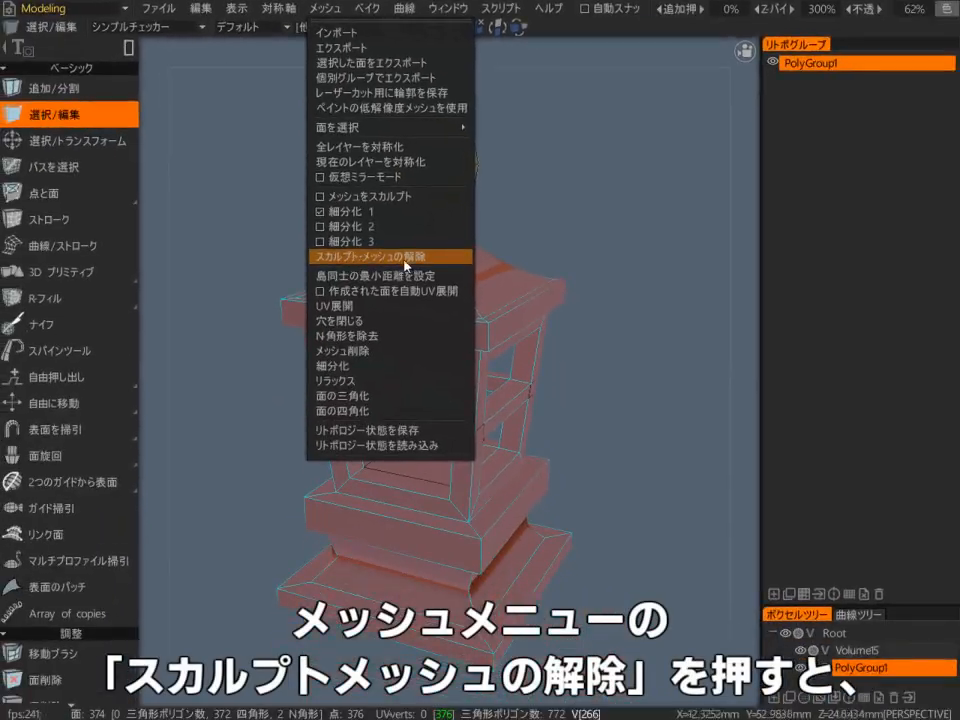
click(413, 258)
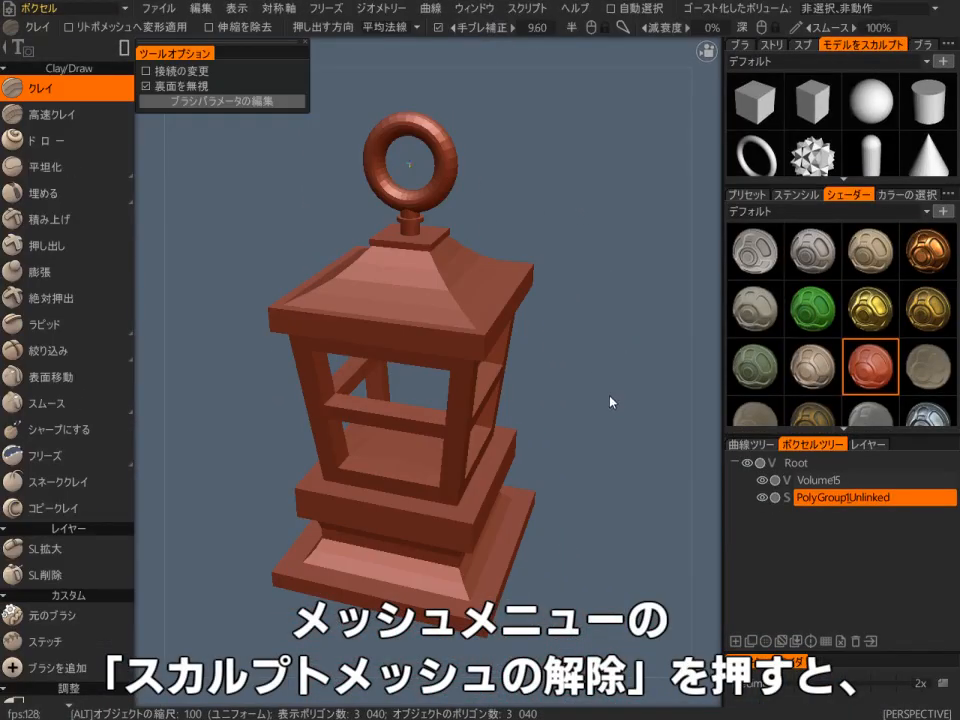
alt+right_drag(613, 401, 589, 356)
alt+middle_drag(589, 356, 581, 330)
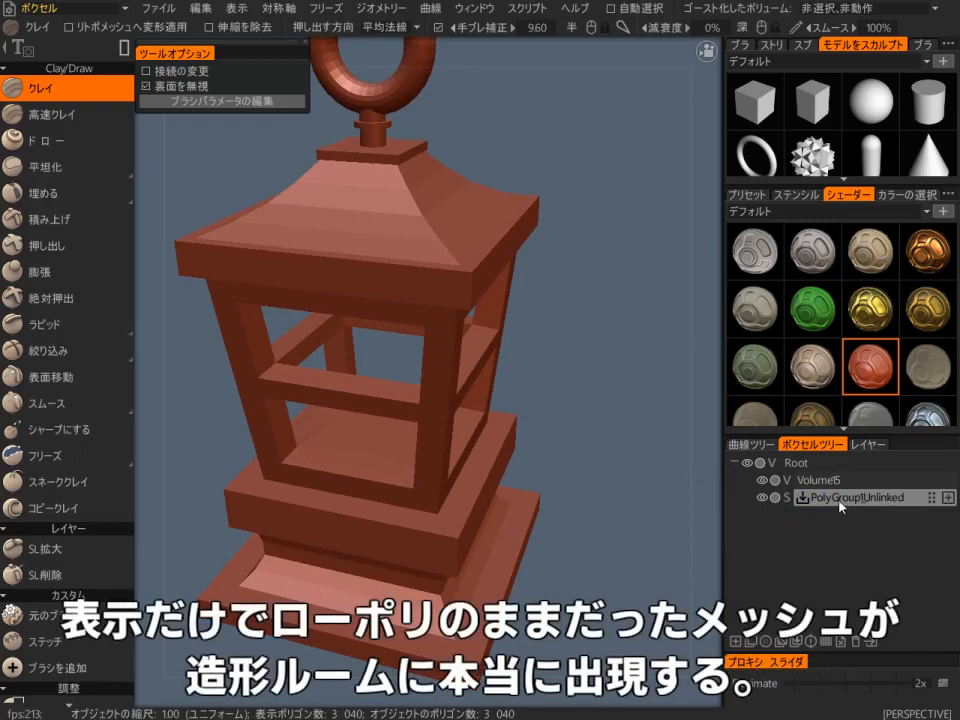
alt+right_drag(632, 476, 630, 503)
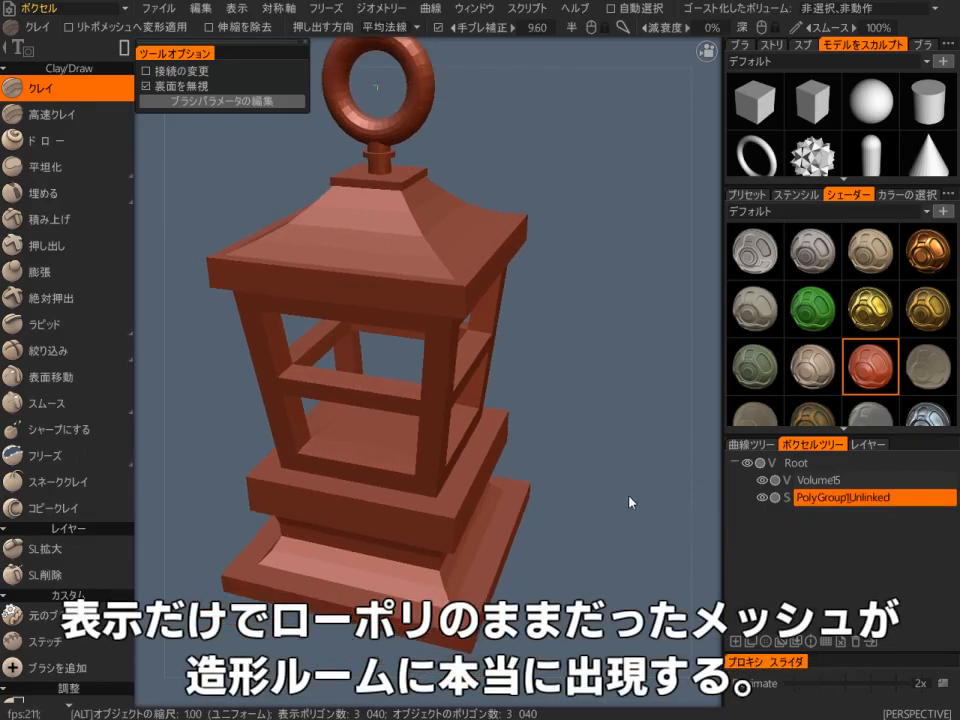
alt+middle_drag(630, 503, 632, 488)
alt+drag(600, 426, 626, 420)
alt+right_drag(638, 440, 655, 483)
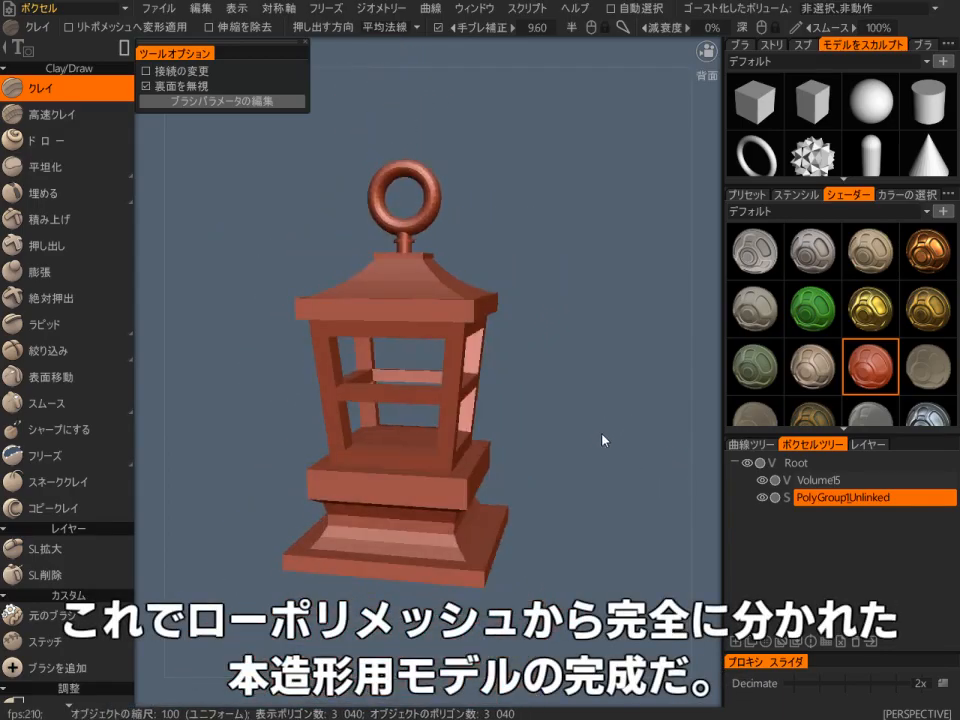
- Convert the unlinked lantern from a surface to a voxel volume and choose the 盛り上げ brush
alt+middle_drag(588, 454, 609, 442)
alt+right_drag(609, 442, 622, 424)
alt+drag(622, 424, 598, 450)
alt+right_drag(598, 450, 604, 505)
alt+drag(604, 505, 600, 583)
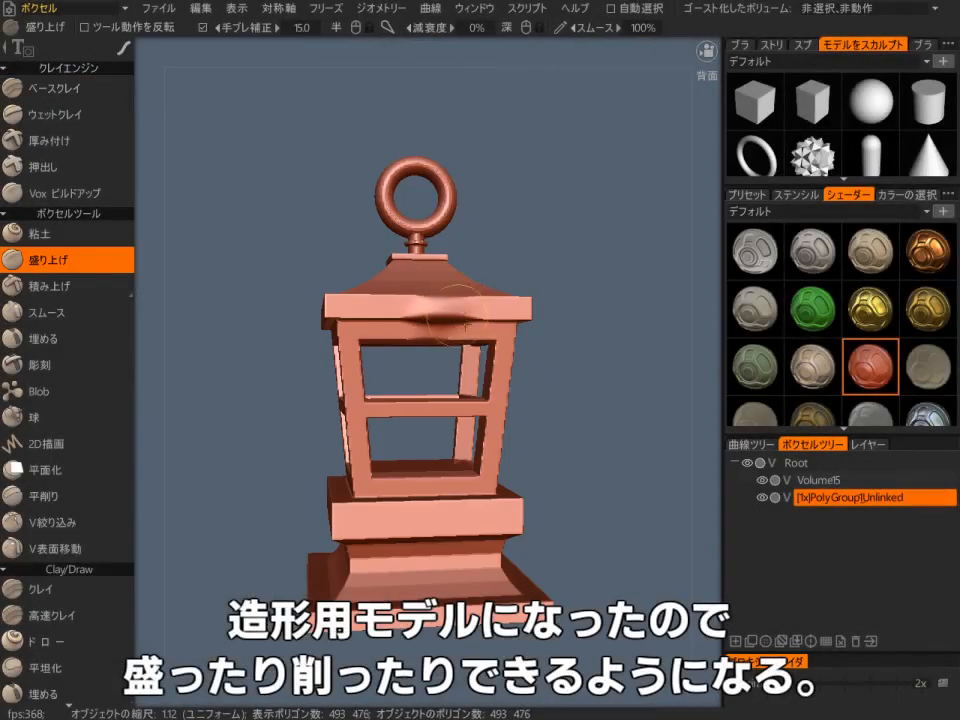
- Sculpt the front rim and lower slope of the lantern's roof with the 盛り上げ brush
alt+drag(446, 315, 581, 422)
alt+right_drag(581, 422, 456, 330)
drag(457, 330, 502, 345)
key(w)
alt+right_drag(596, 326, 497, 320)
key(w)
mouse_move(497, 320)
alt+mouse_down()
mouse_move(512, 352)
mouse_move(460, 375)
alt+mouse_up()
mouse_move(460, 375)
mouse_down()
mouse_move(448, 413)
mouse_move(558, 388)
mouse_up()
alt+right_drag(558, 388, 579, 439)
mouse_move(579, 439)
alt+mouse_down()
mouse_move(424, 435)
mouse_move(558, 466)
mouse_move(556, 457)
alt+mouse_up()
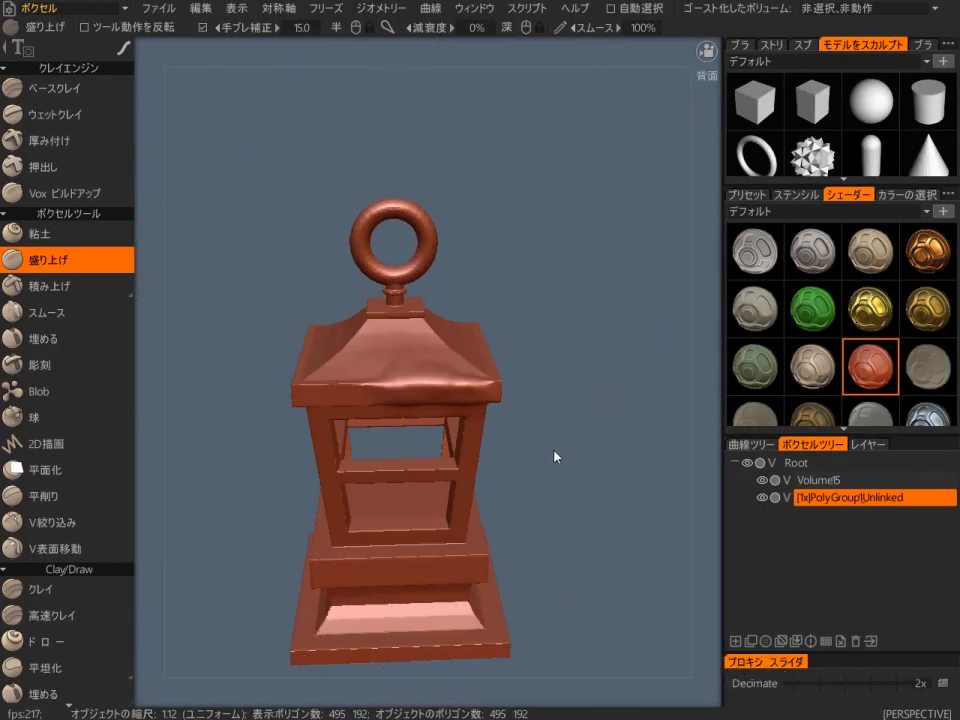